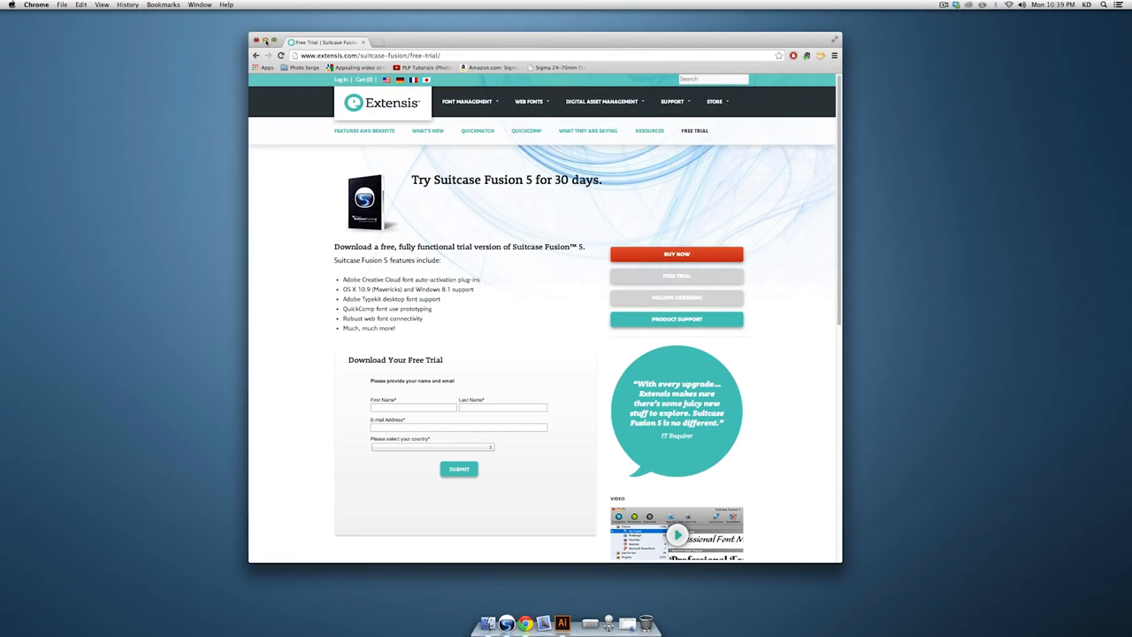
Minimize the browser window, switch to Suitcase Fusion 5 and show its System Fonts
left_click(265, 40)
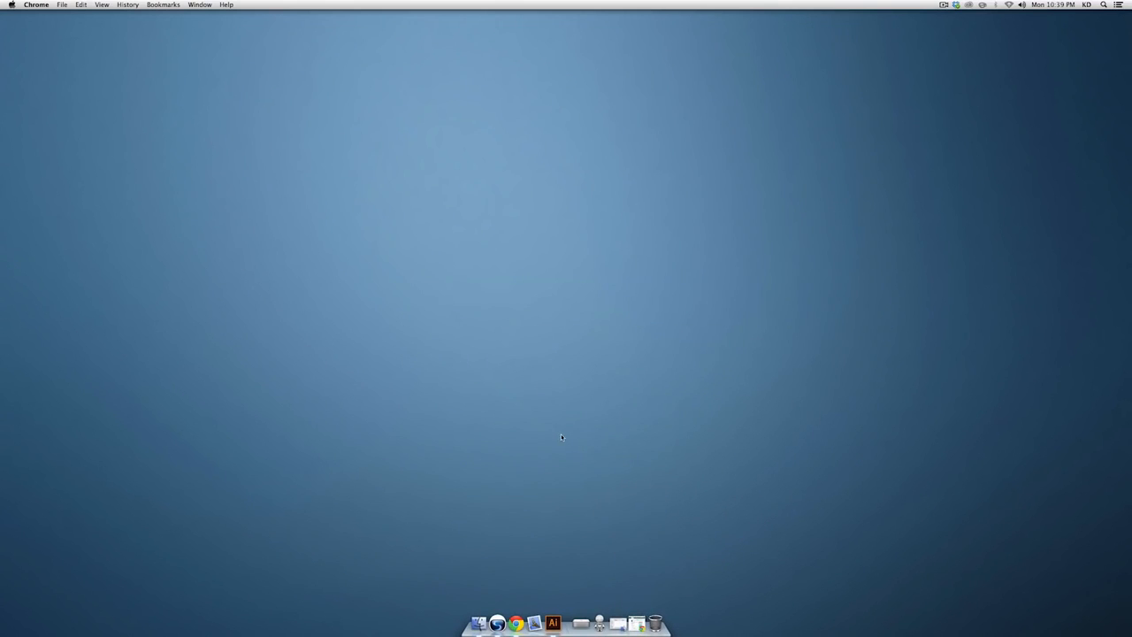
left_click(497, 623)
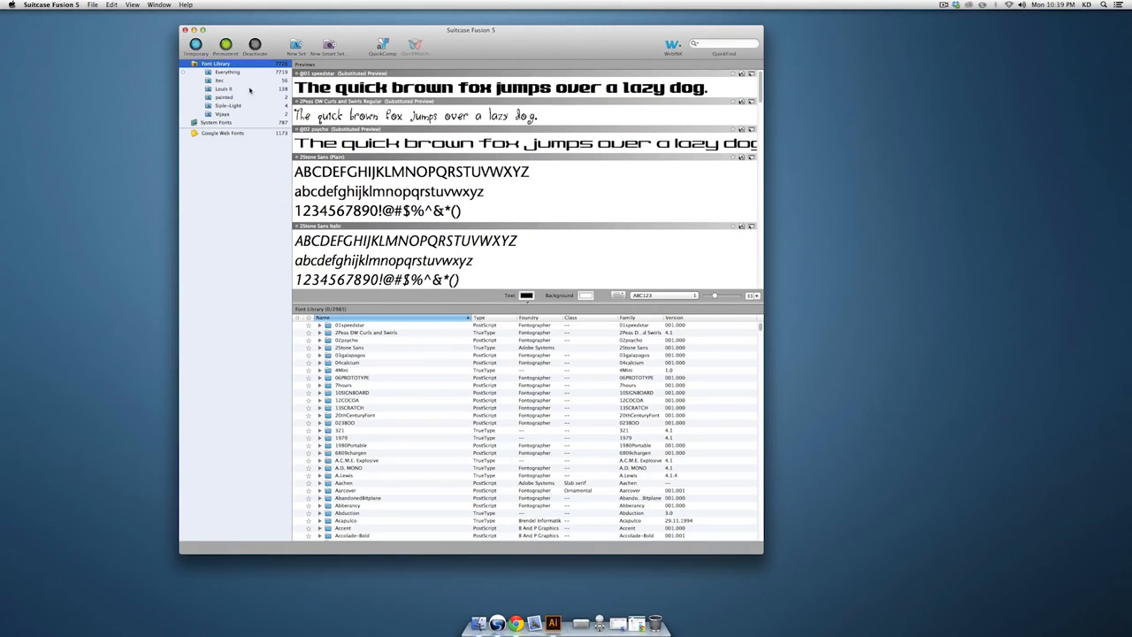
left_click(246, 124)
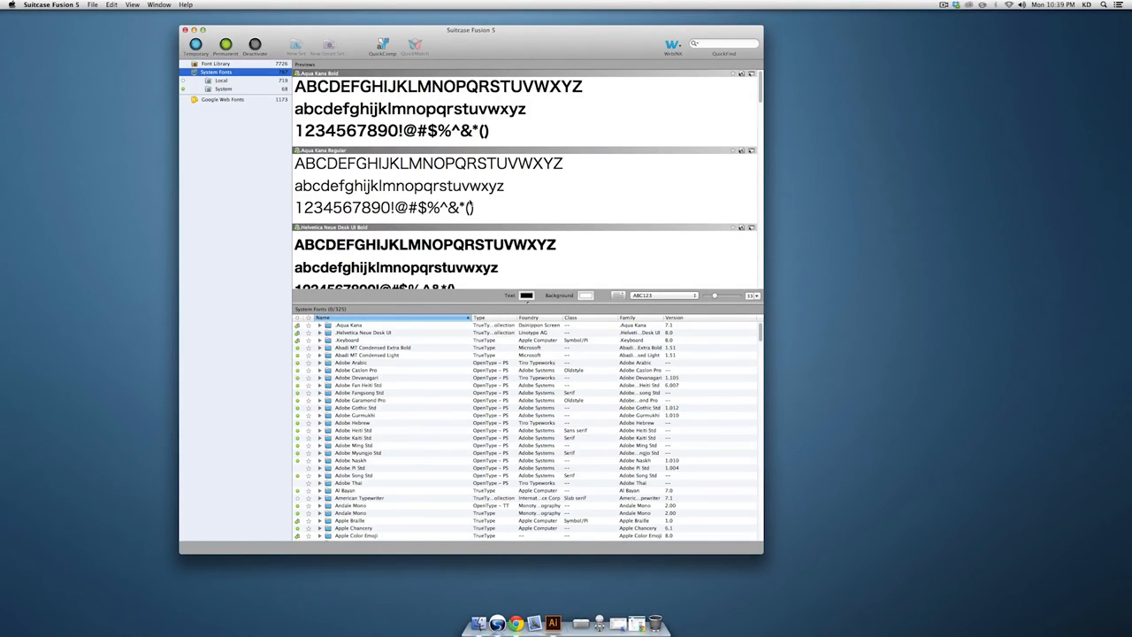
Browse the System Fonts list to examine the installed fonts and their activation status
scroll(493, 358, "down", 15)
scroll(495, 358, "up", 15)
scroll(495, 358, "down", 10)
scroll(493, 358, "up", 10)
scroll(558, 382, "down", 10)
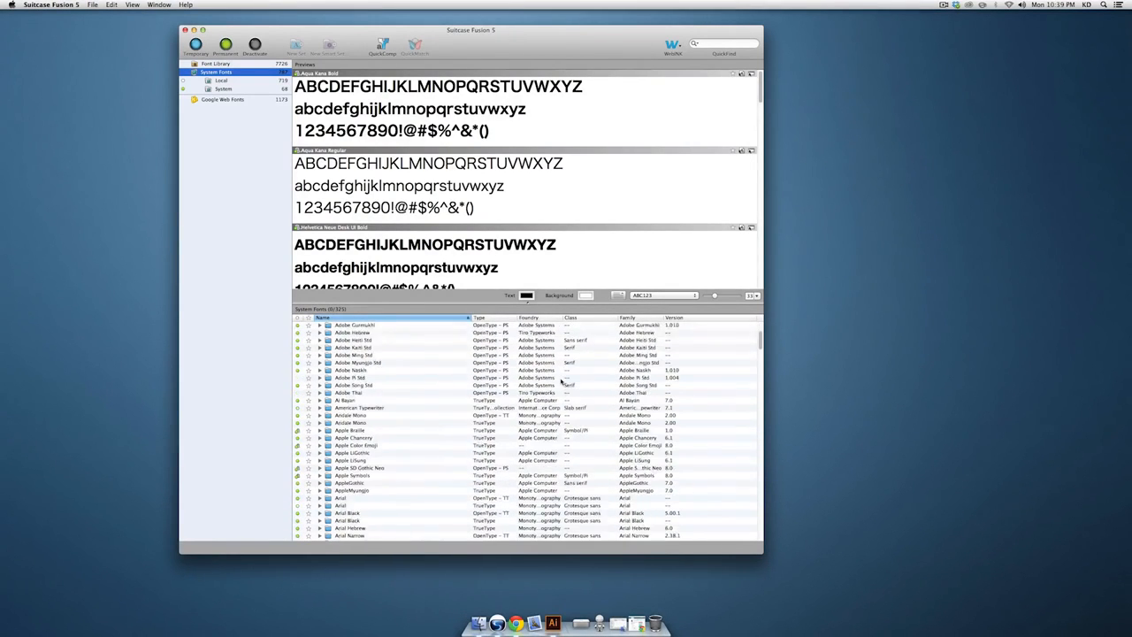
scroll(561, 382, "down", 8)
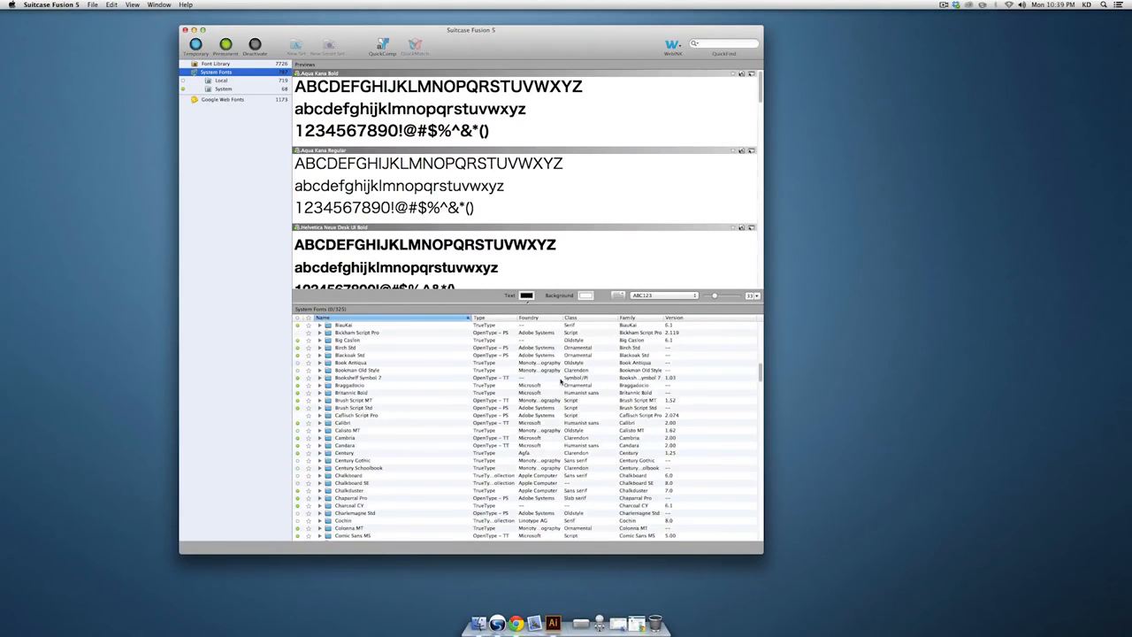
scroll(561, 380, "down", 15)
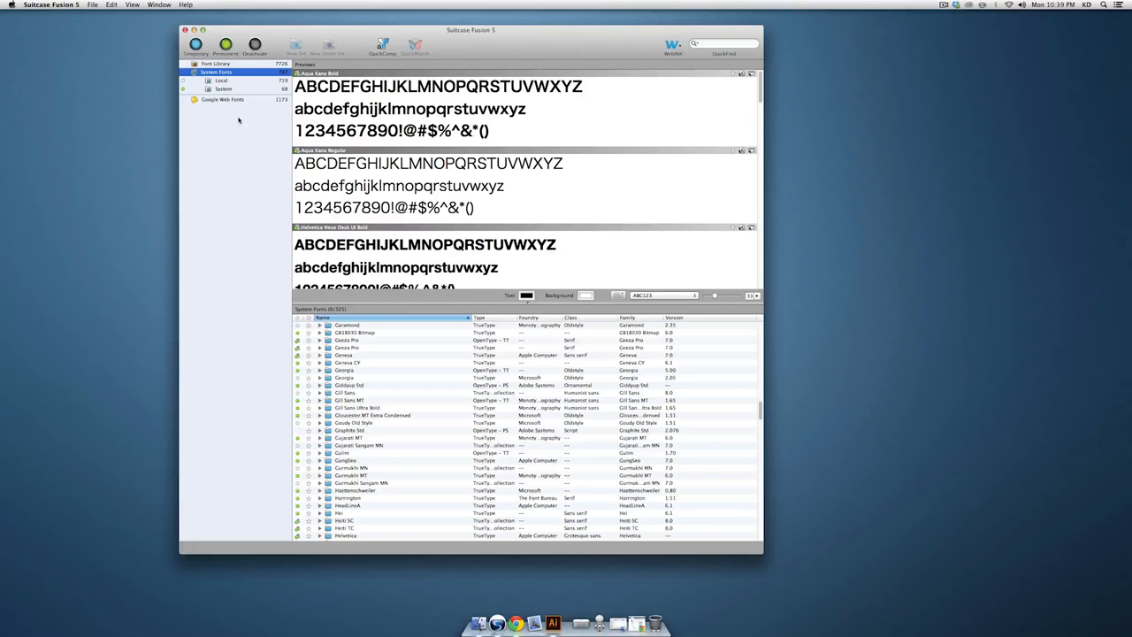
Move the font manager window slightly and check the command that enables or disables Google Web Fonts
left_click_drag(284, 37, 248, 45)
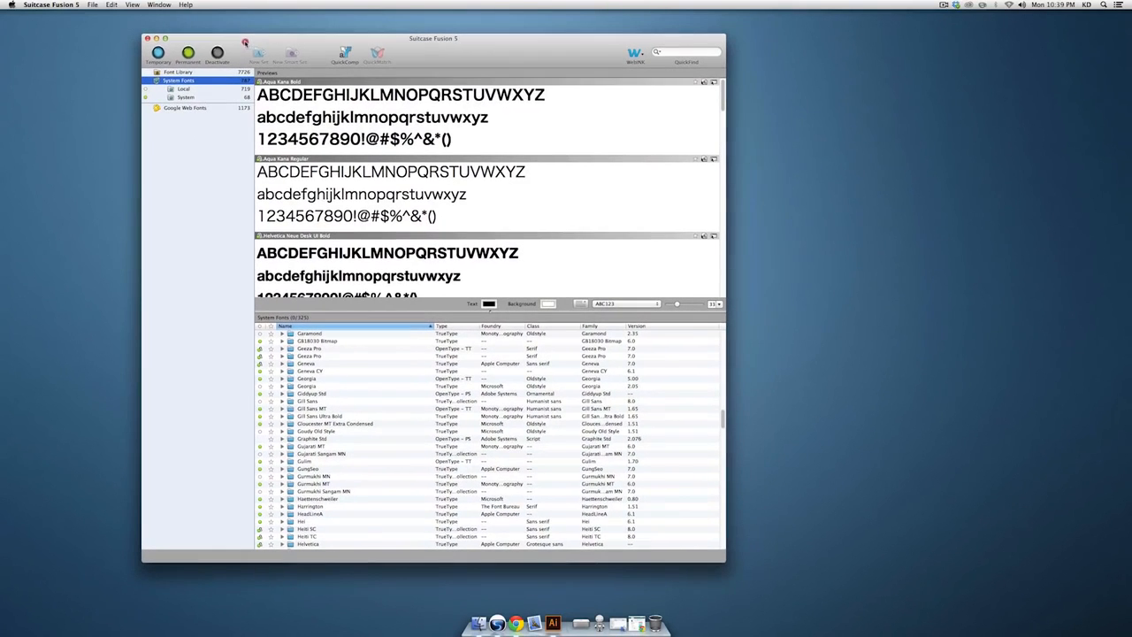
left_click(93, 4)
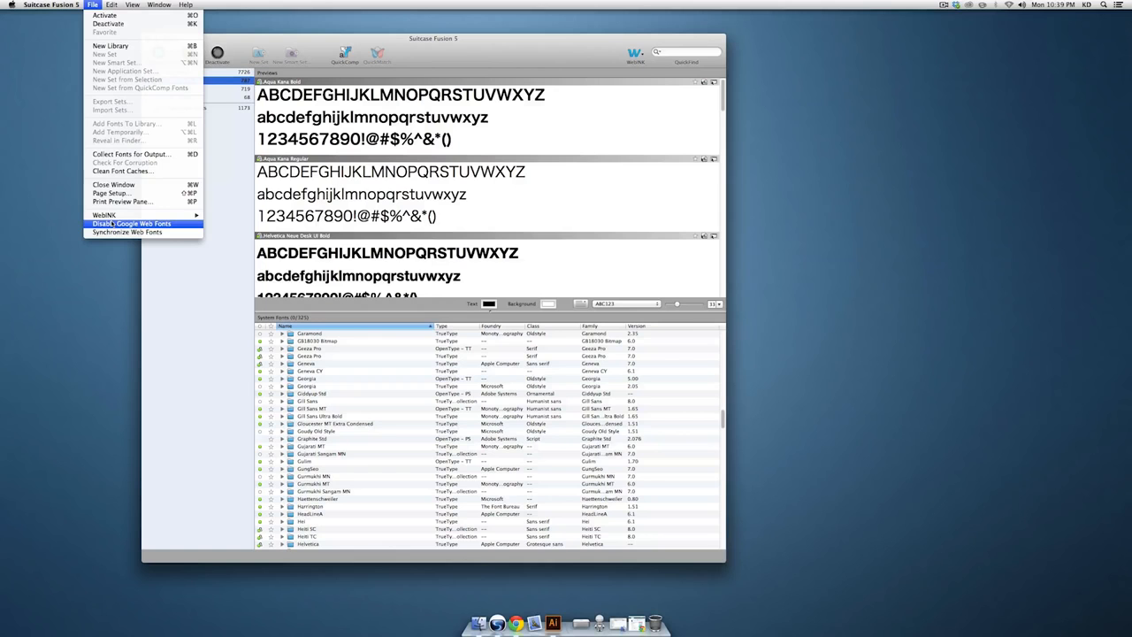
left_click(115, 224)
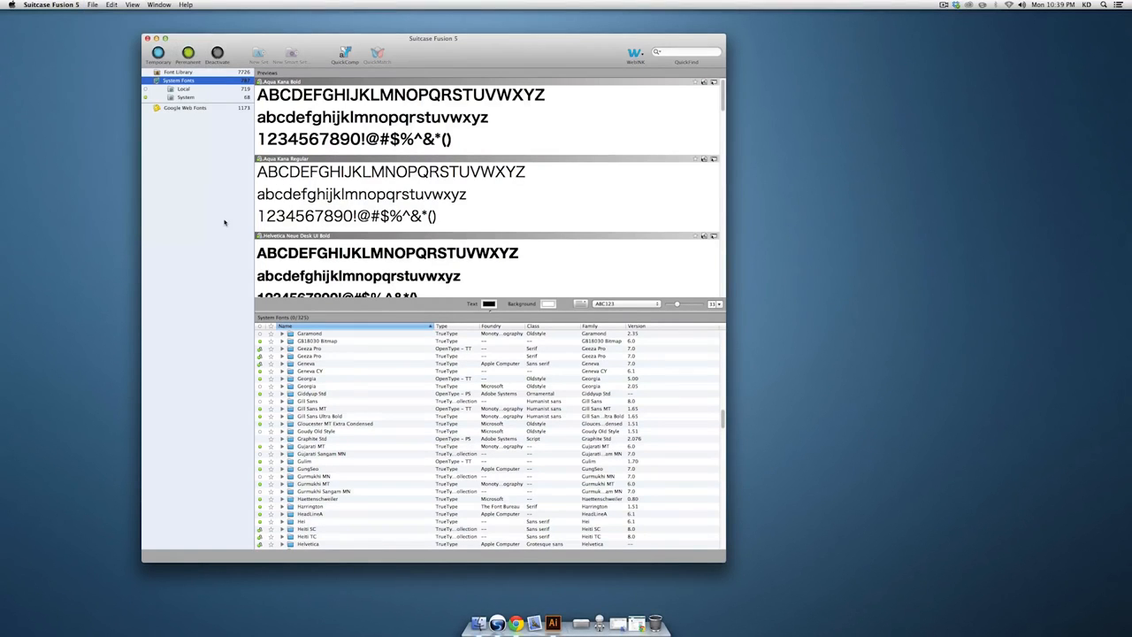
Show the Google Web Fonts library and look through its available fonts
left_click(203, 108)
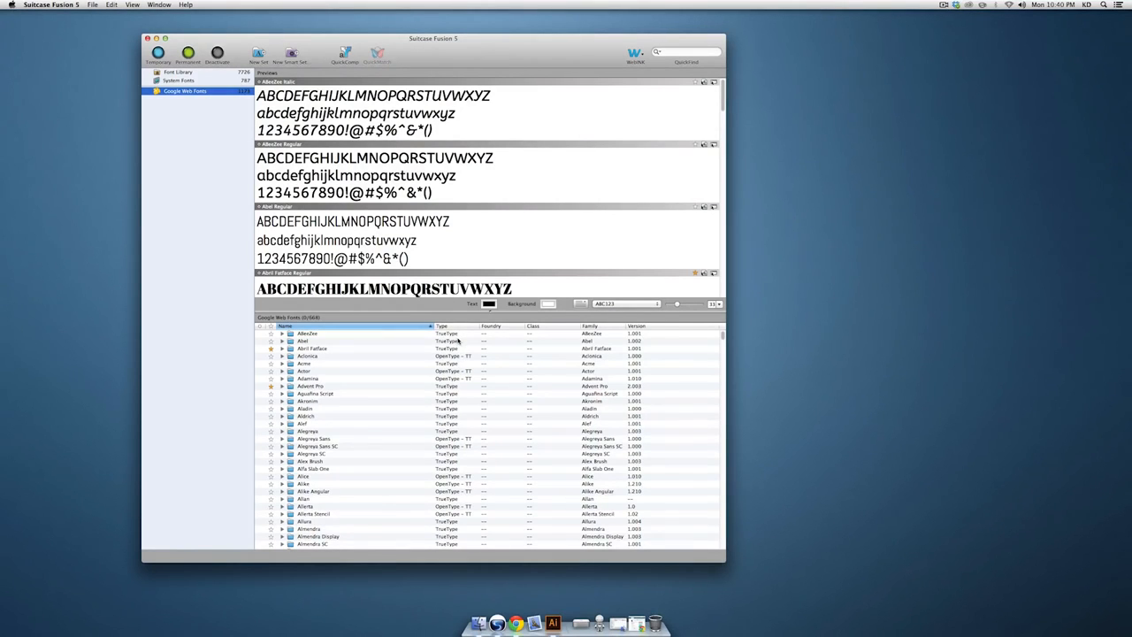
scroll(377, 374, "down", 15)
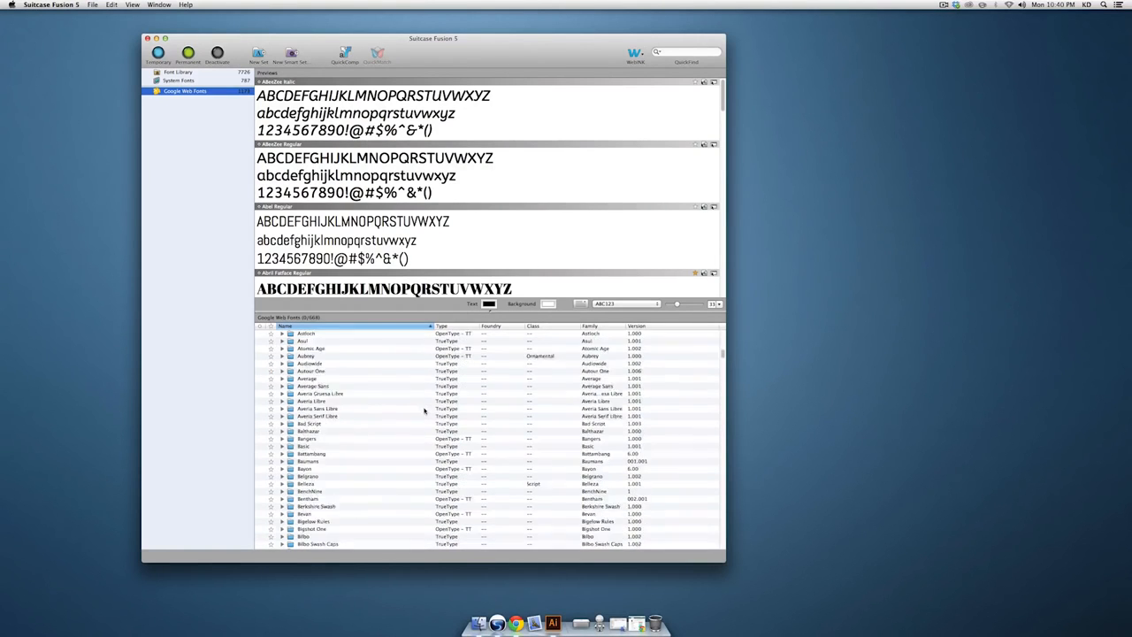
scroll(452, 397, "down", 20)
scroll(453, 396, "up", 20)
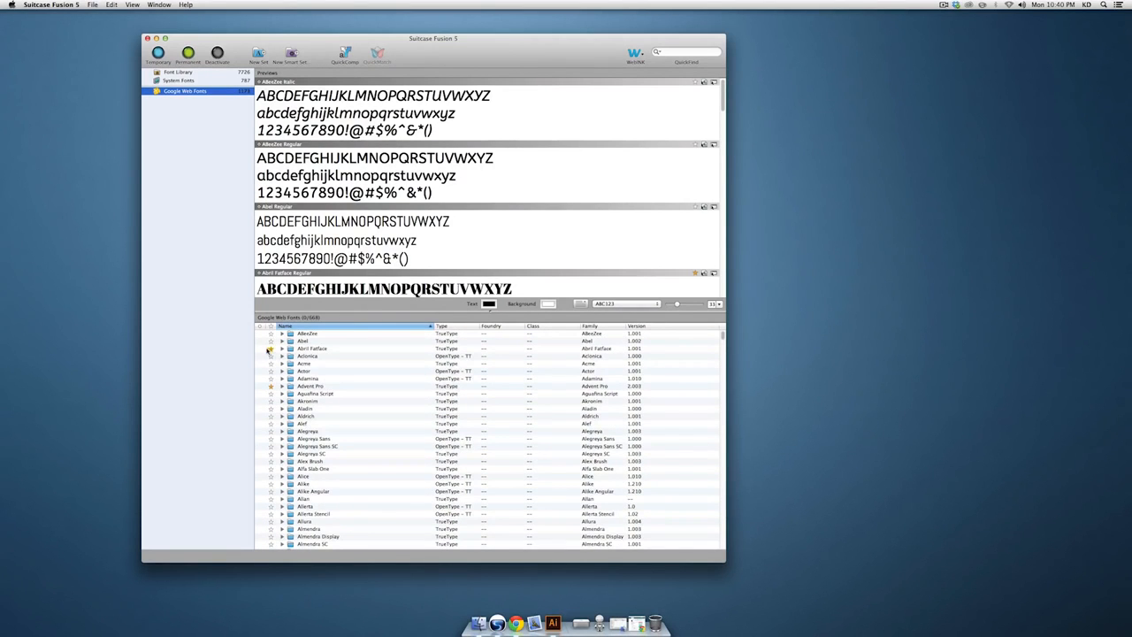
Preview the Abril Fatface and Advent Pro fonts, and sort the Google Web Fonts with favorites first
left_click(272, 350)
left_click(306, 351)
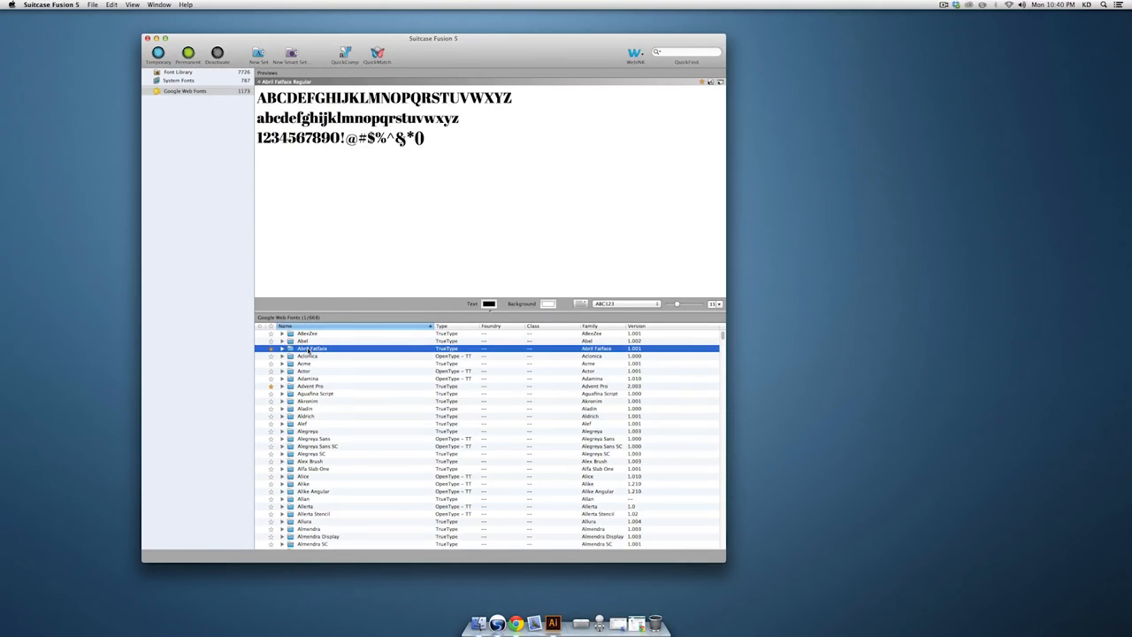
left_click(336, 387)
left_click(270, 387)
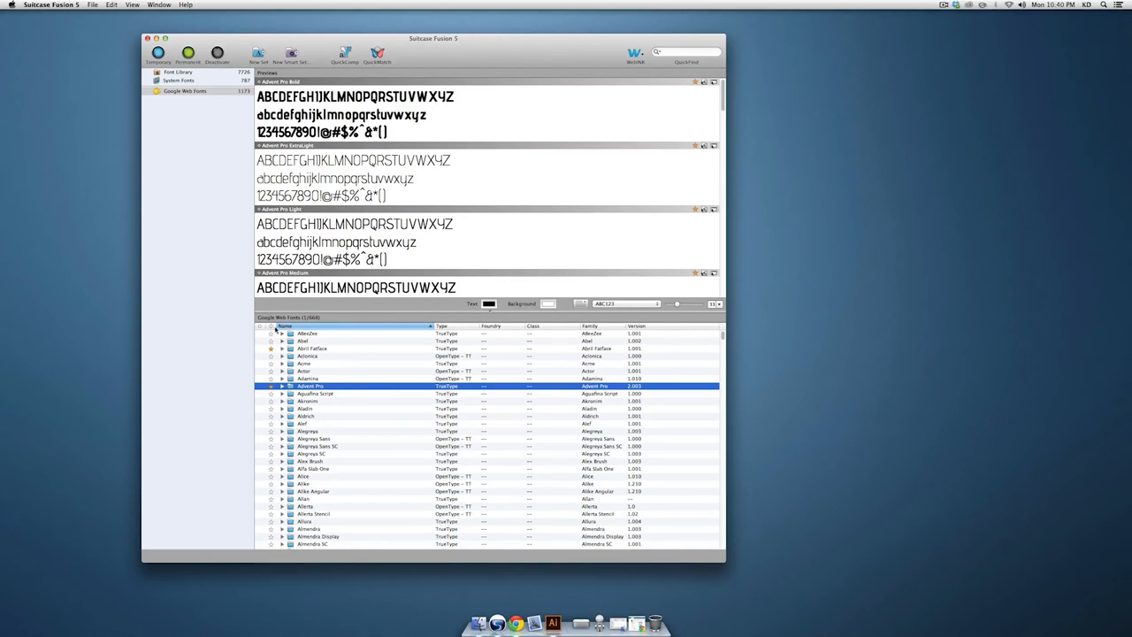
left_click(271, 326)
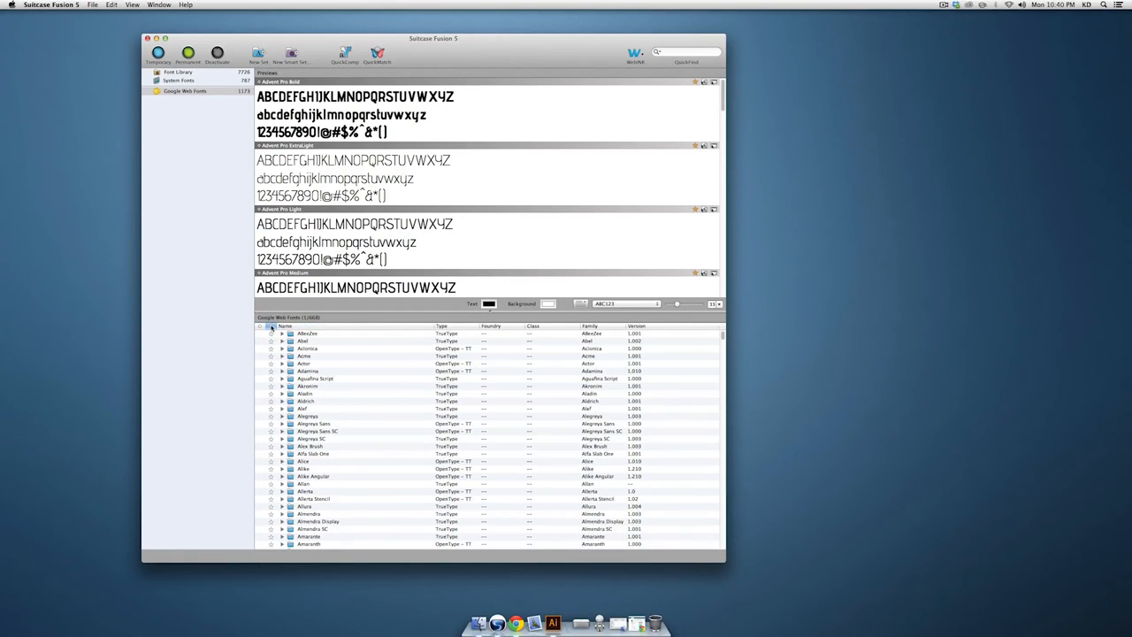
left_click(271, 326)
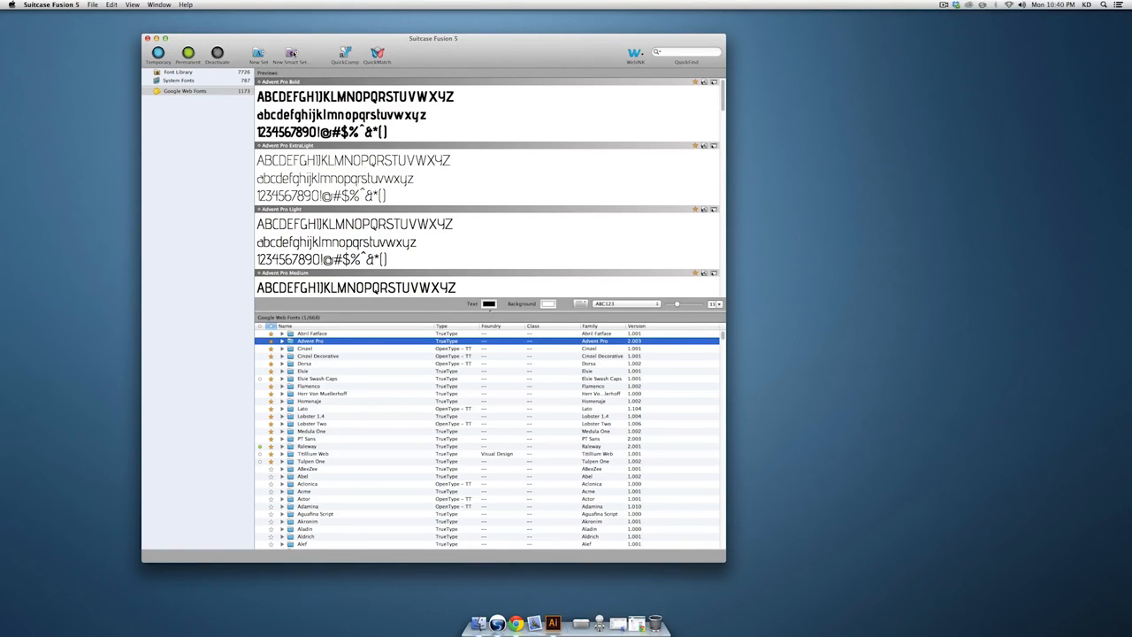
Create a smart set named Google Favorites under Google Web Fonts with the condition Favorite set to Yes
left_click(291, 53)
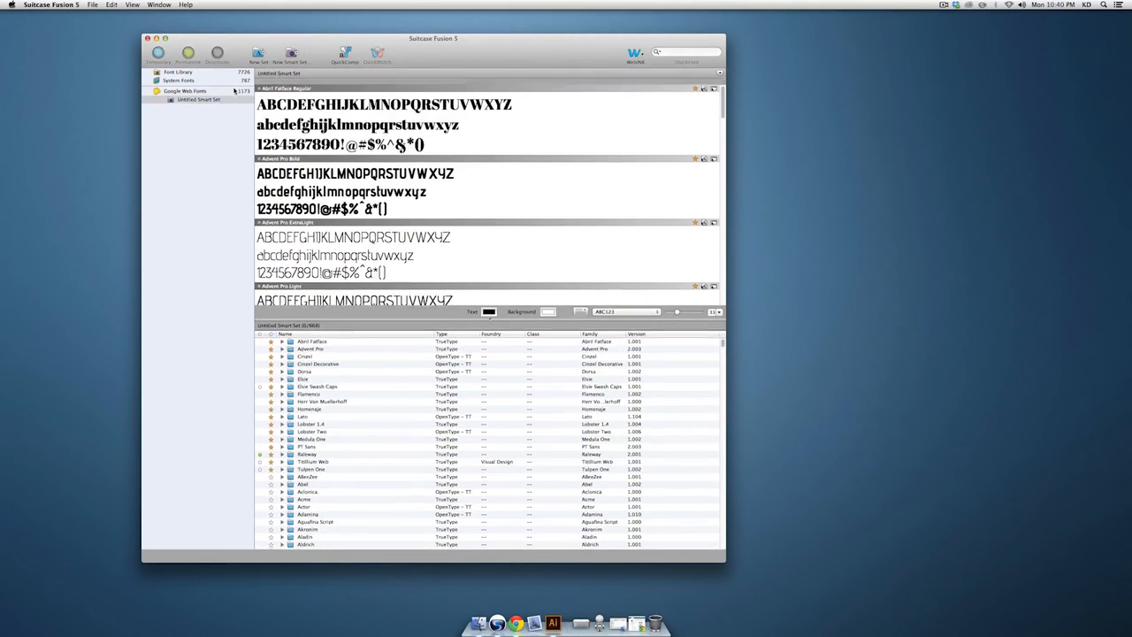
left_click(209, 101)
left_click(208, 100)
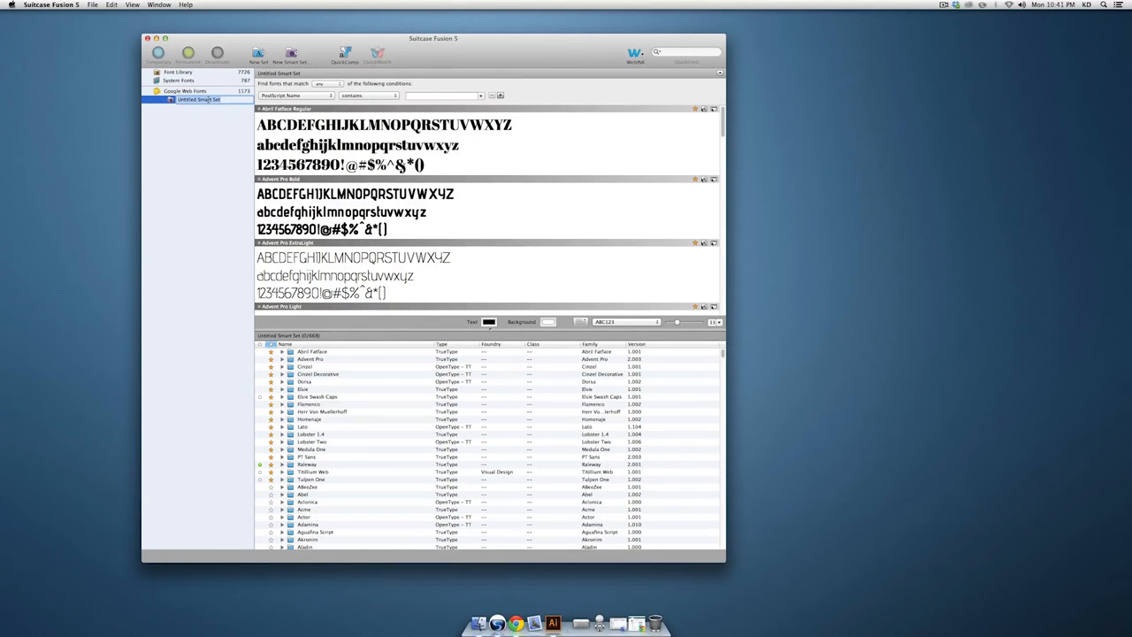
type("Google Favorites")
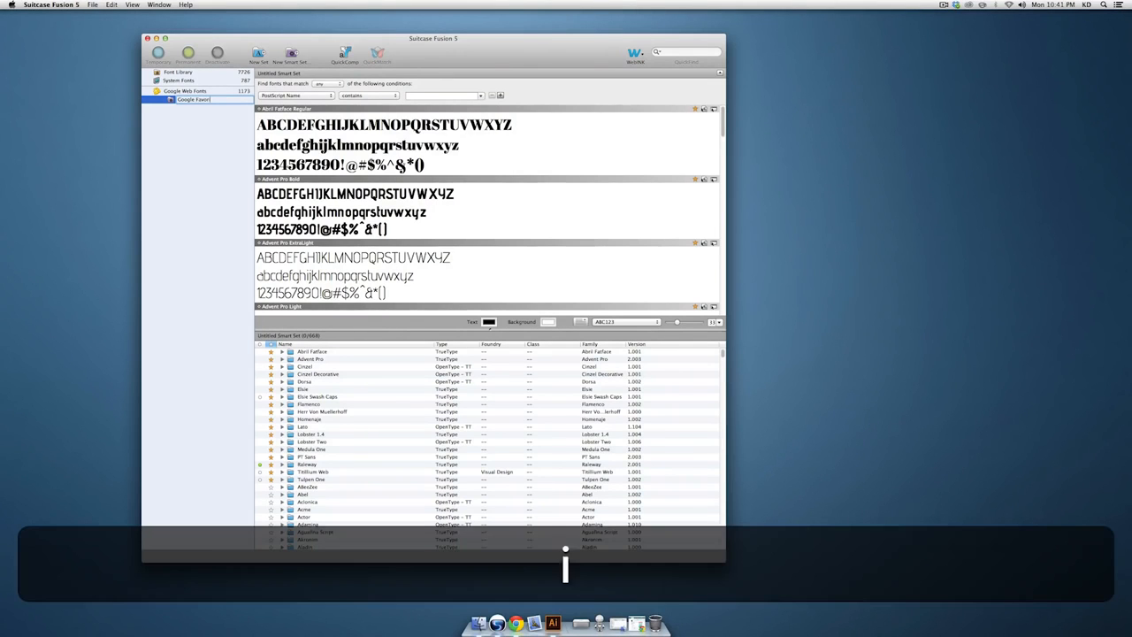
key("Return")
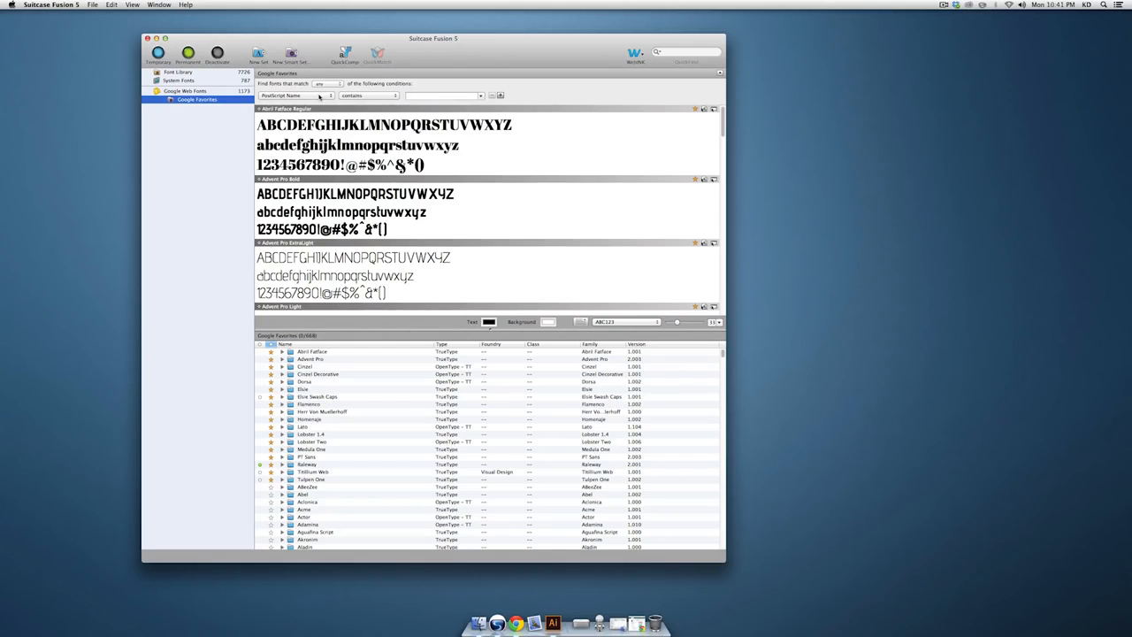
left_click(322, 96)
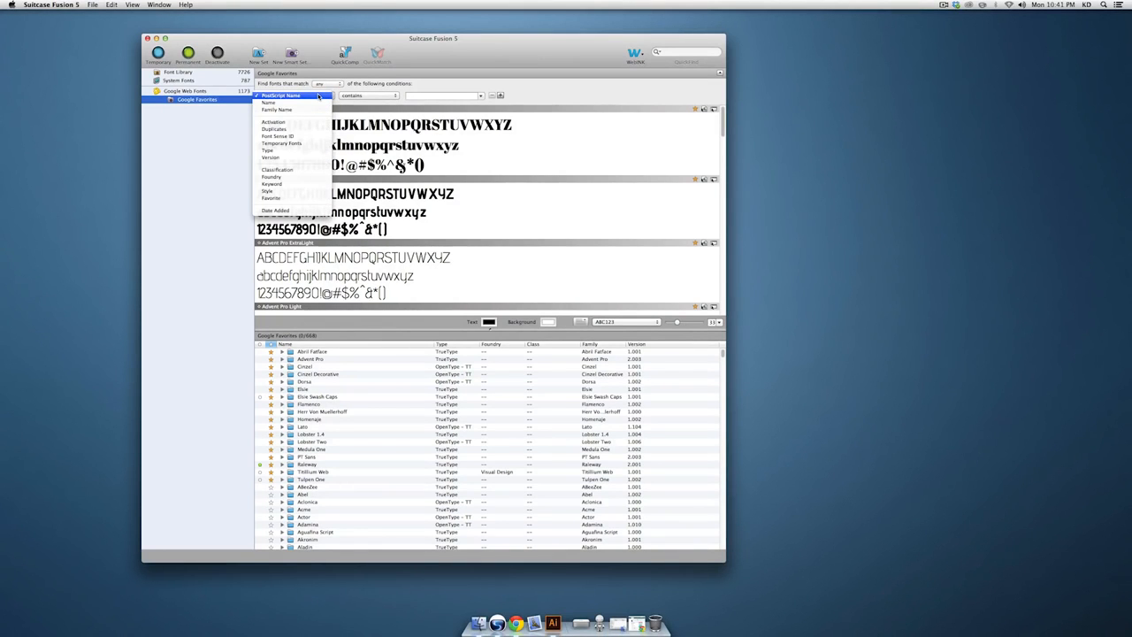
left_click(272, 198)
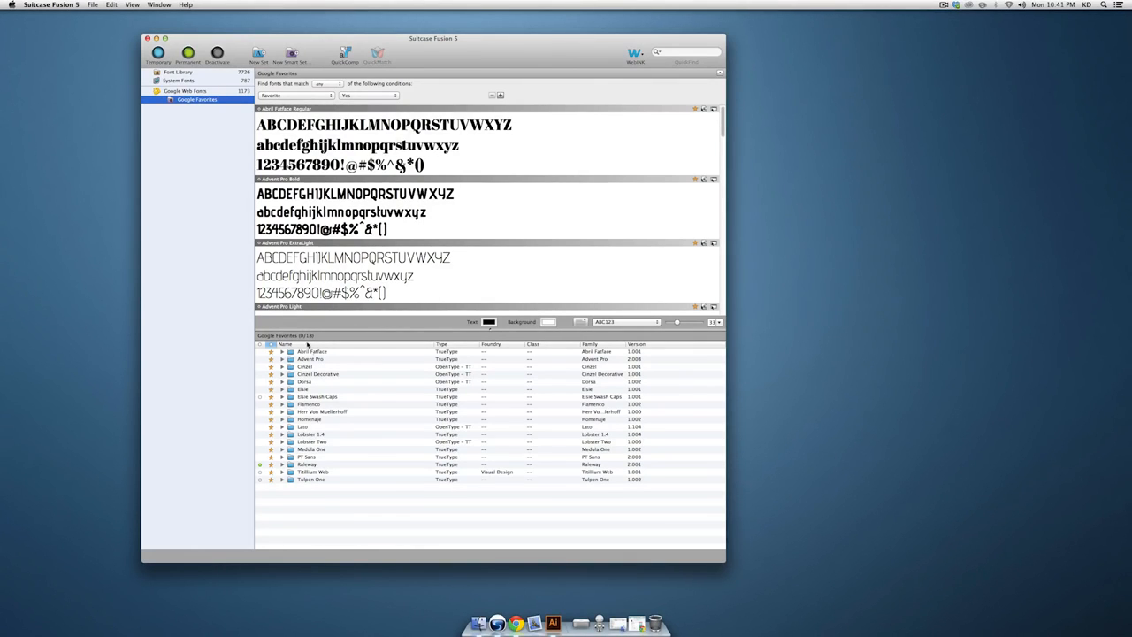
Mark the Cousine font in Google Web Fonts as a favorite and preview it in the Google Favorites smart set
left_click(185, 91)
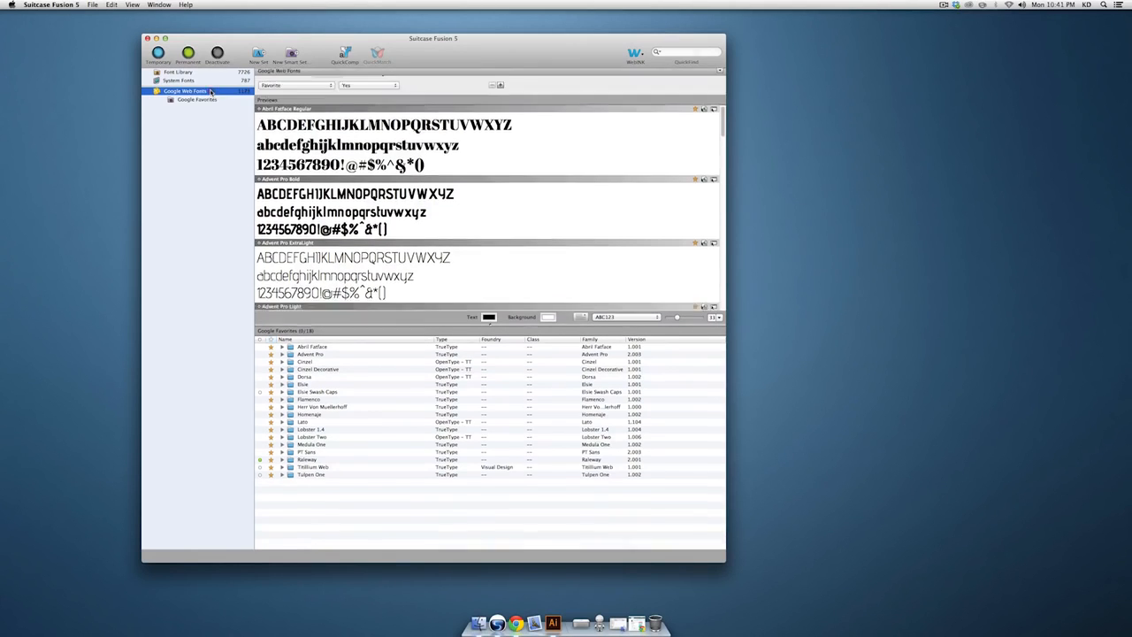
scroll(345, 427, "down", 2)
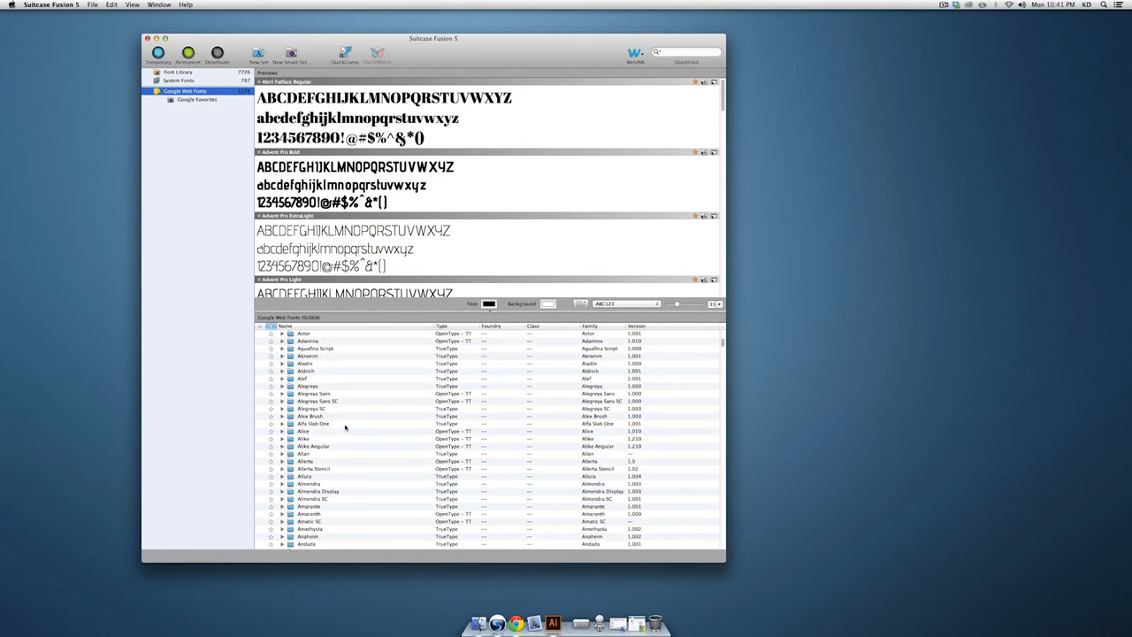
scroll(345, 427, "down", 5)
scroll(345, 428, "down", 4)
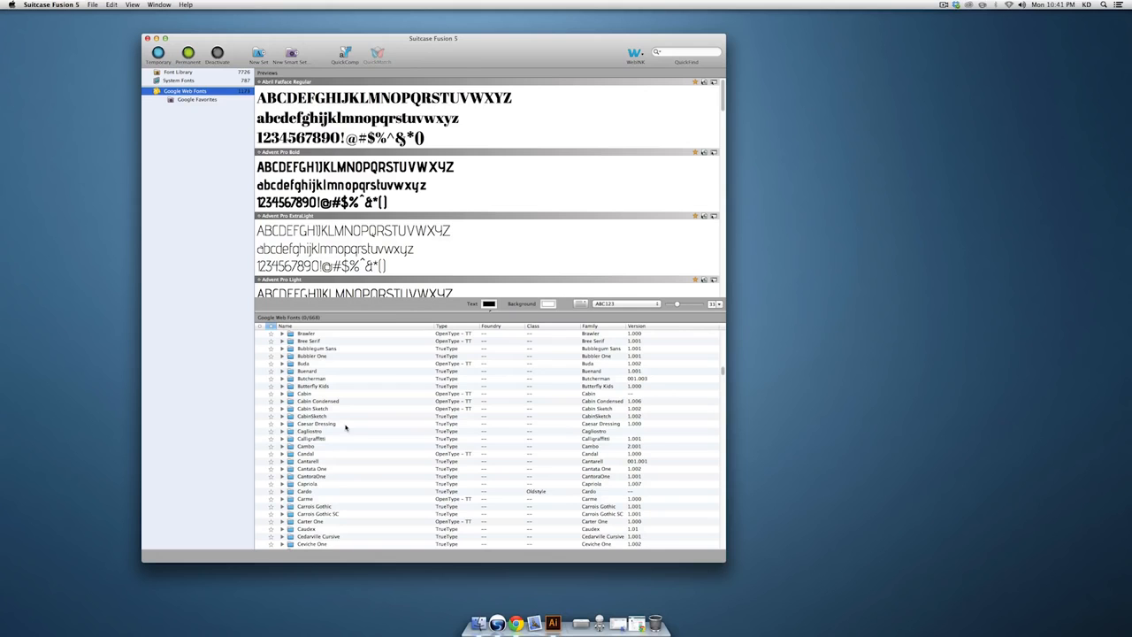
scroll(392, 449, "down", 3)
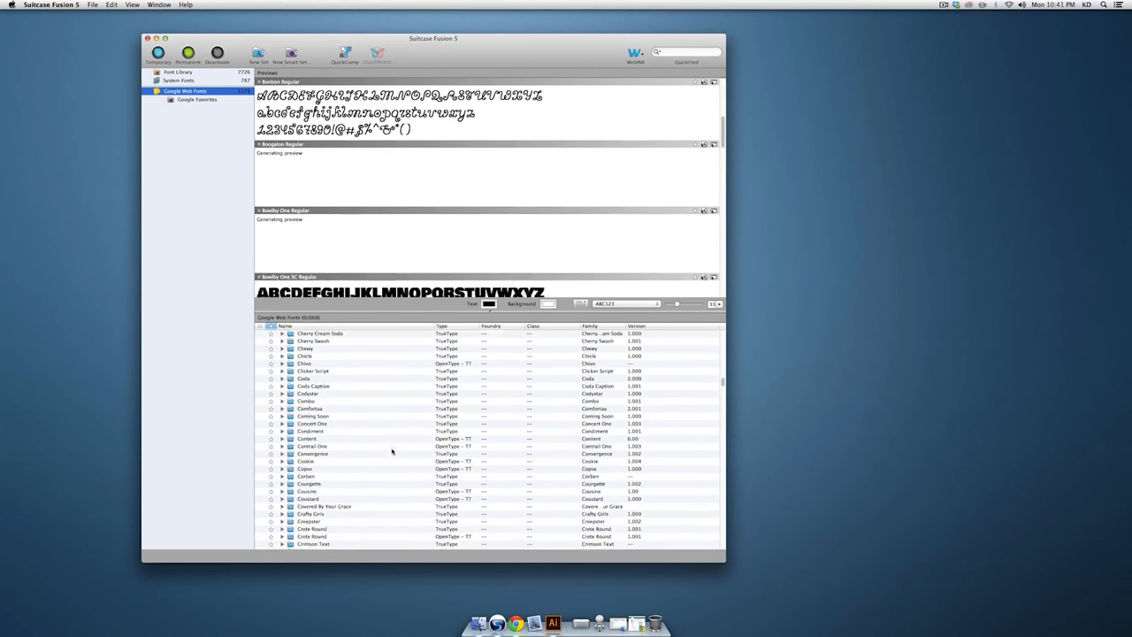
left_click(335, 468)
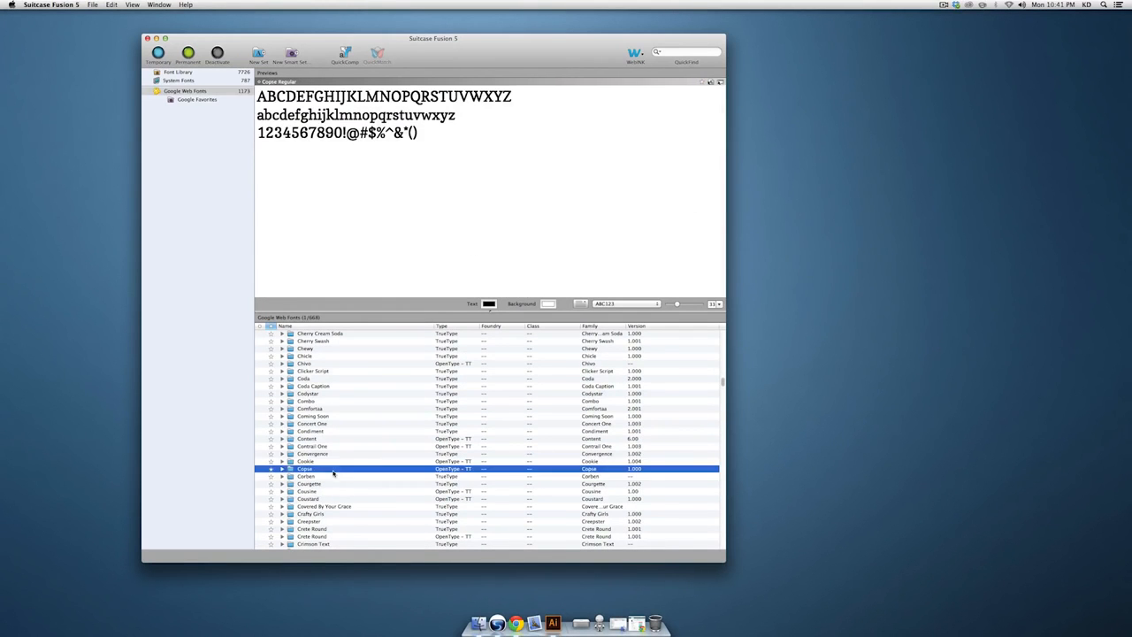
left_click(348, 484)
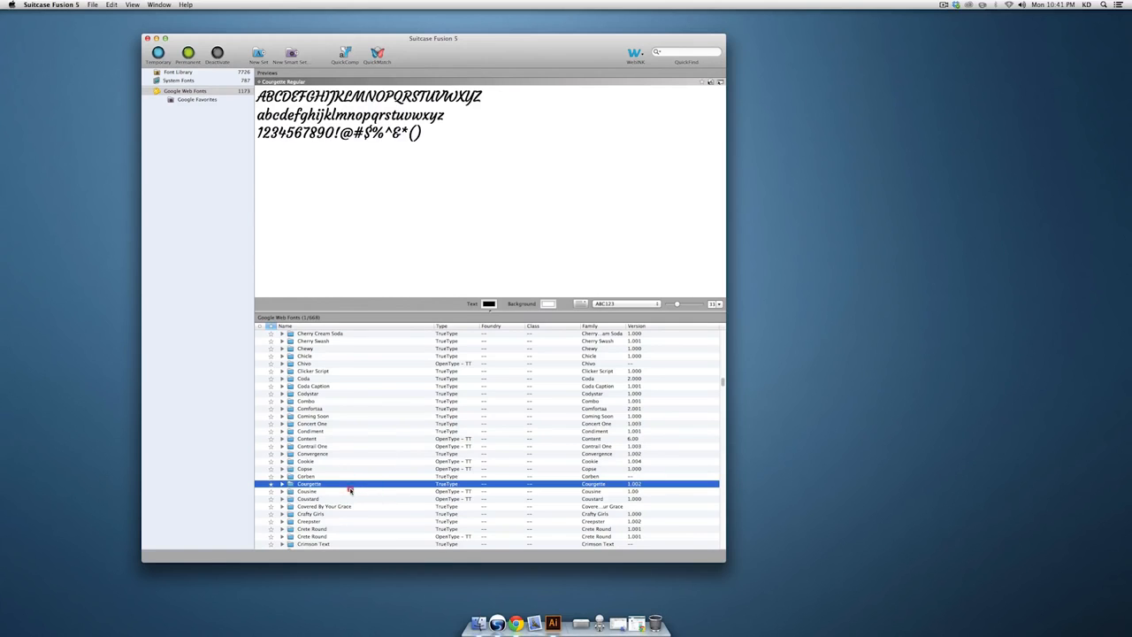
left_click(350, 491)
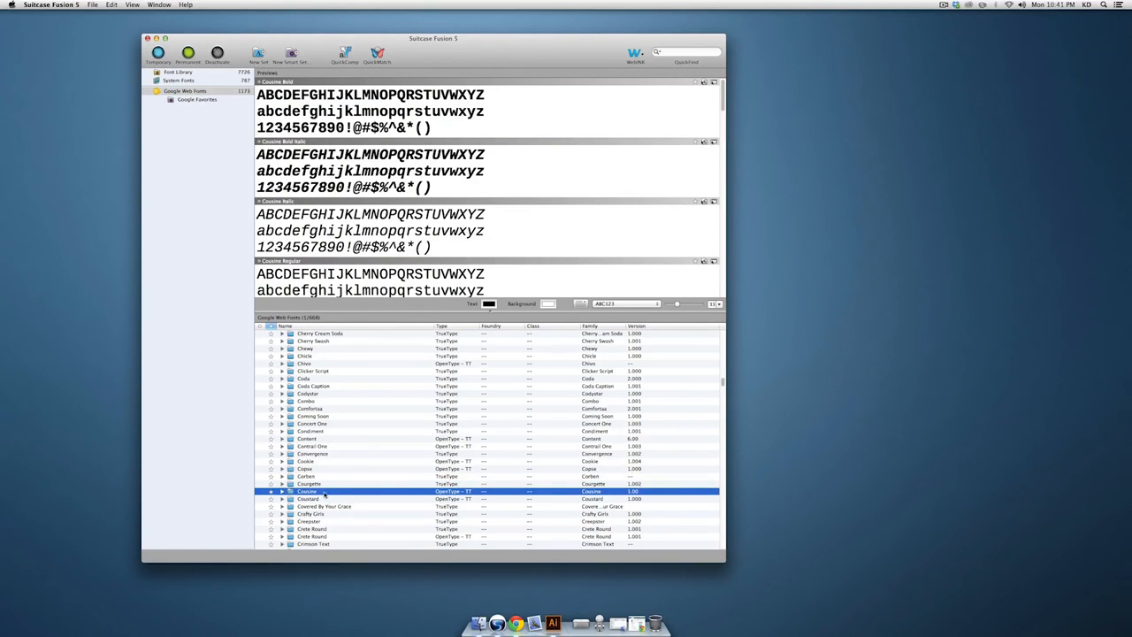
left_click(272, 491)
left_click(197, 99)
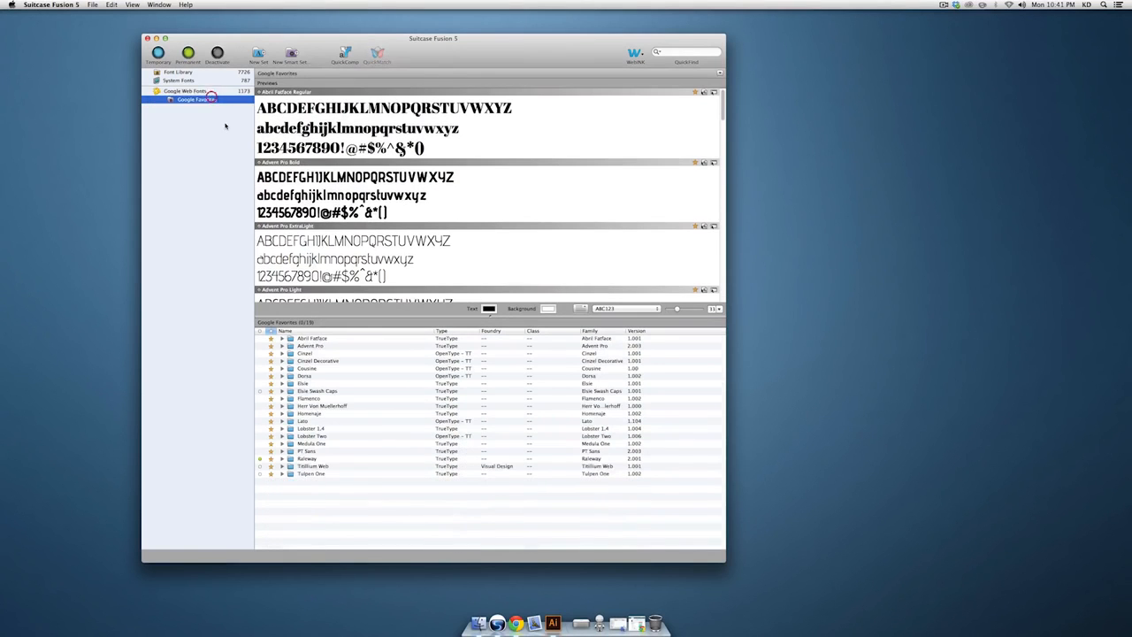
left_click(325, 369)
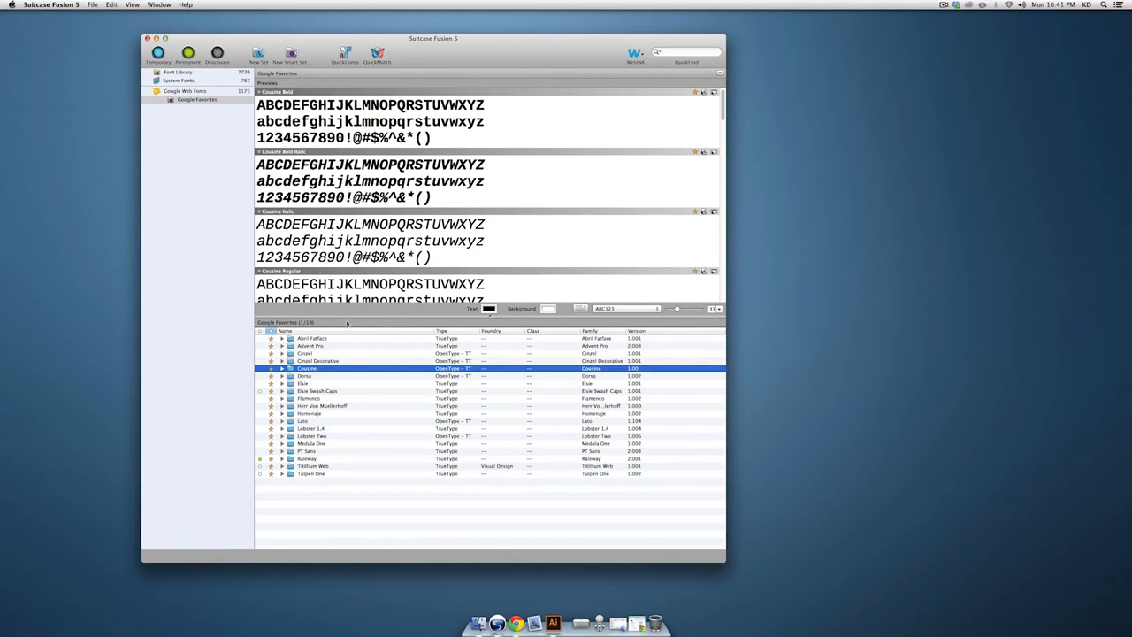
Temporarily activate the Dorsa font from Google Web Fonts and move the window toward the middle of the desktop
left_click(223, 91)
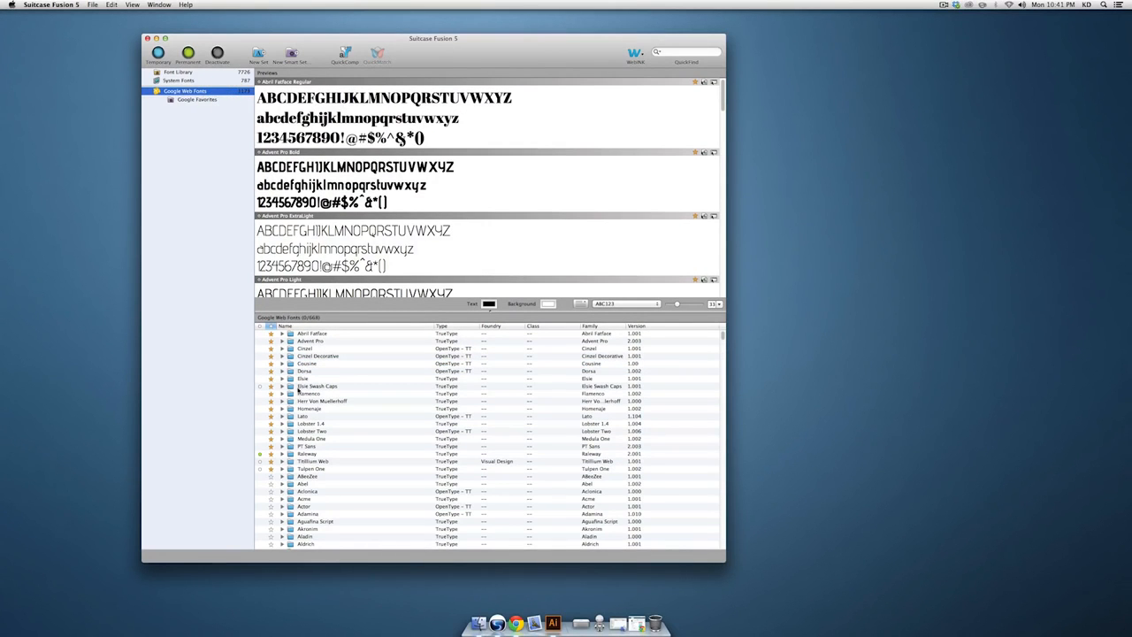
left_click(323, 374)
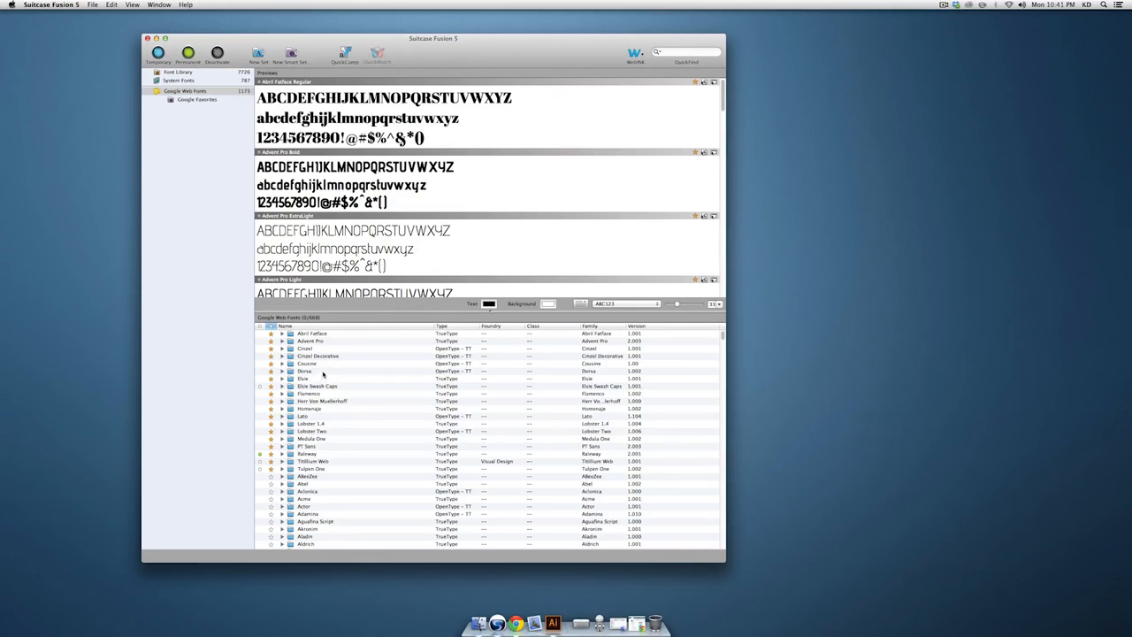
left_click(323, 371)
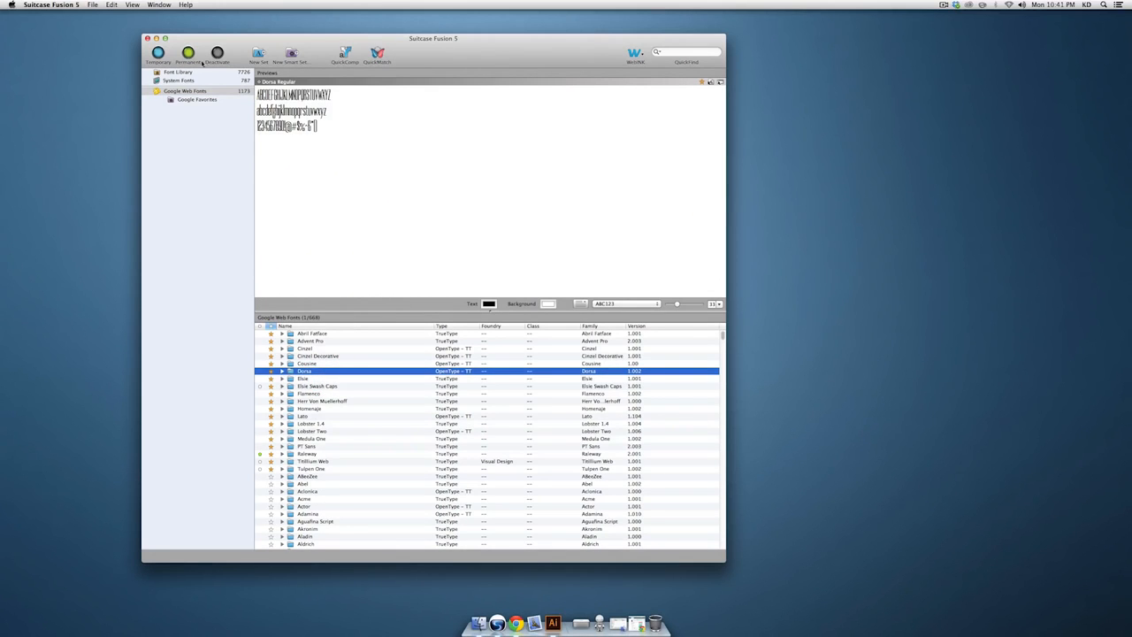
left_click(160, 53)
left_click_drag(448, 55, 545, 45)
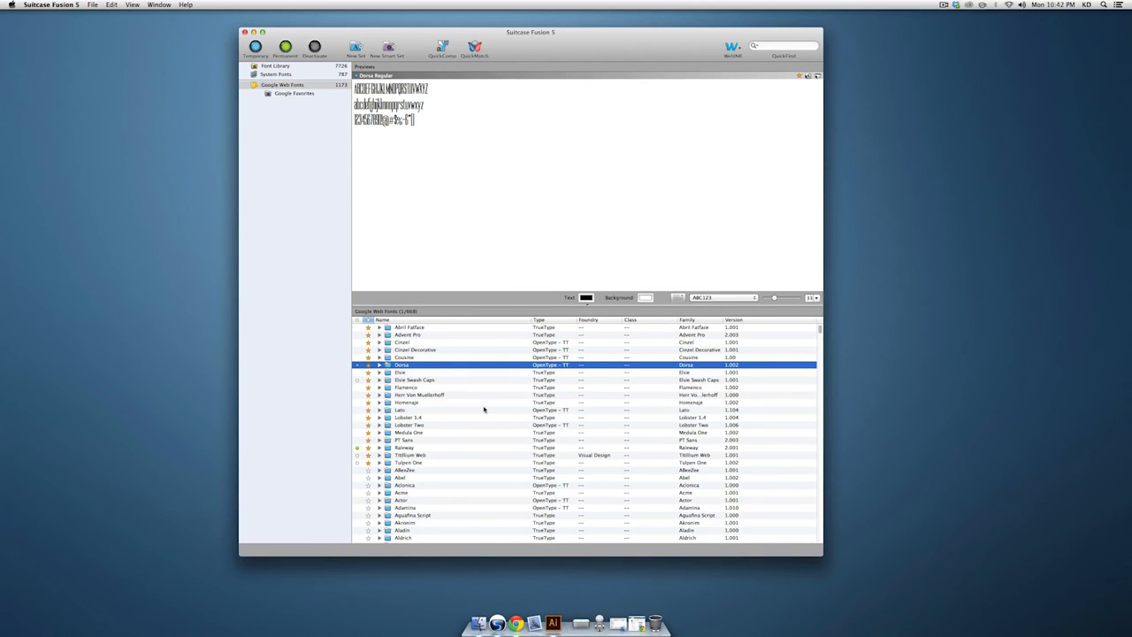
Temporarily activate the fonts in the Google Favorites smart set and hide the font manager's window
left_click(308, 92)
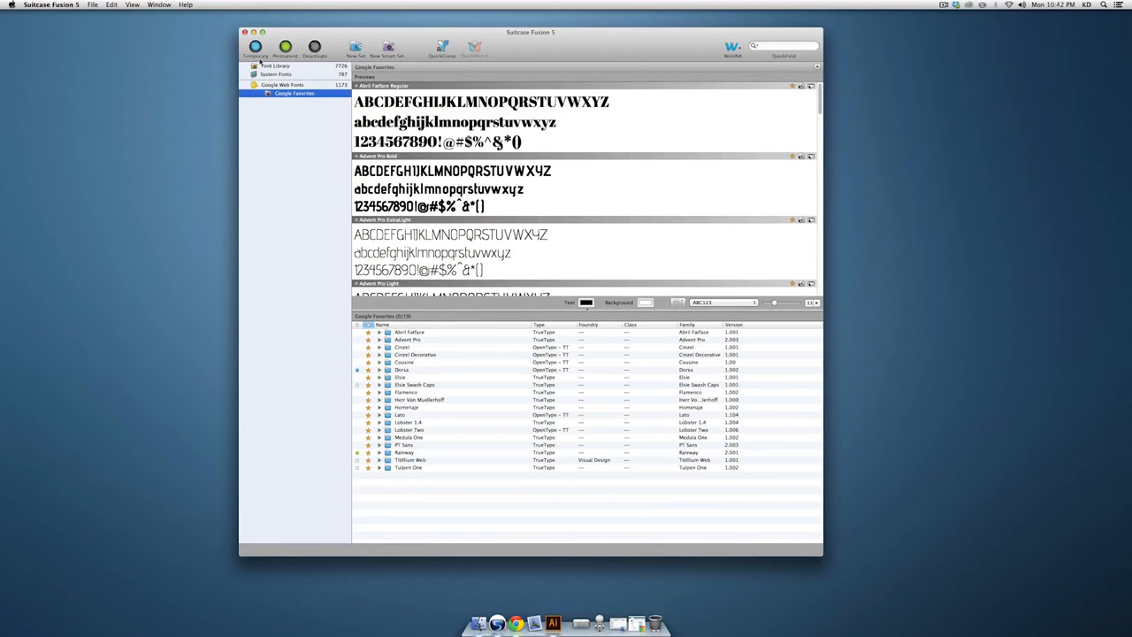
left_click(256, 48)
left_click(484, 562, "alt")
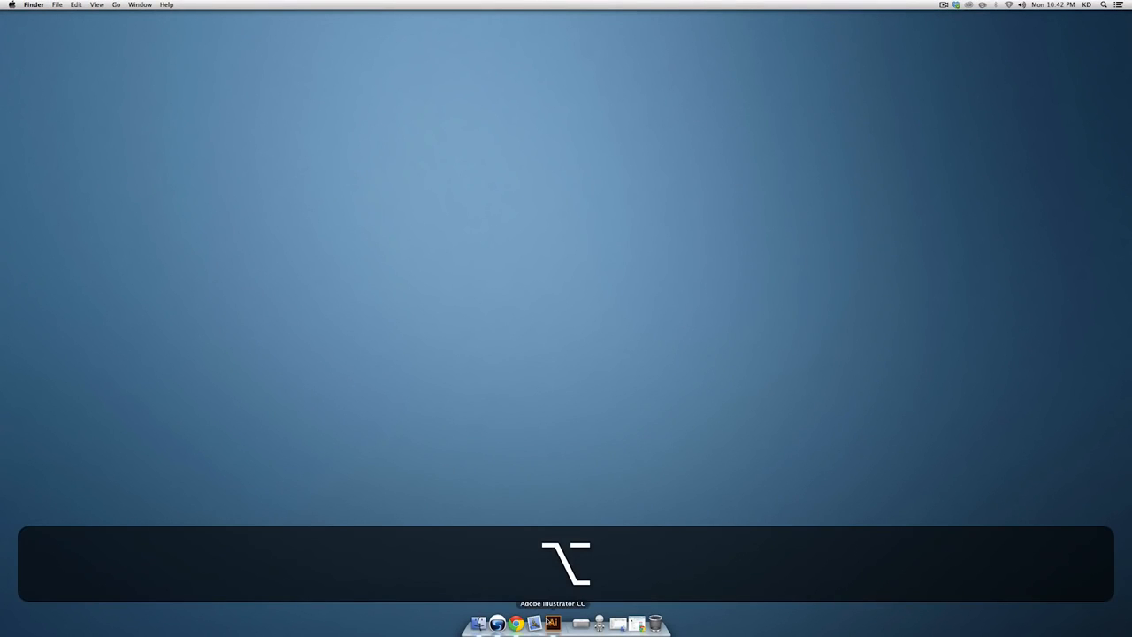
Switch to Adobe Illustrator and create a new document with the Web profile at 1280 x 800 pixels
left_click(553, 623)
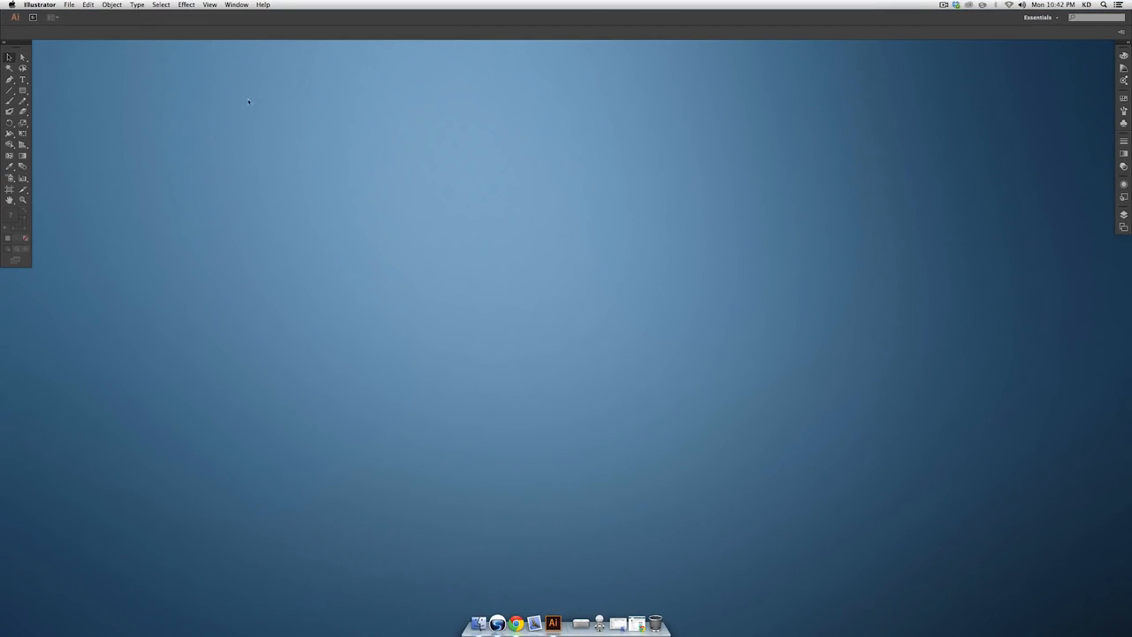
left_click(71, 4)
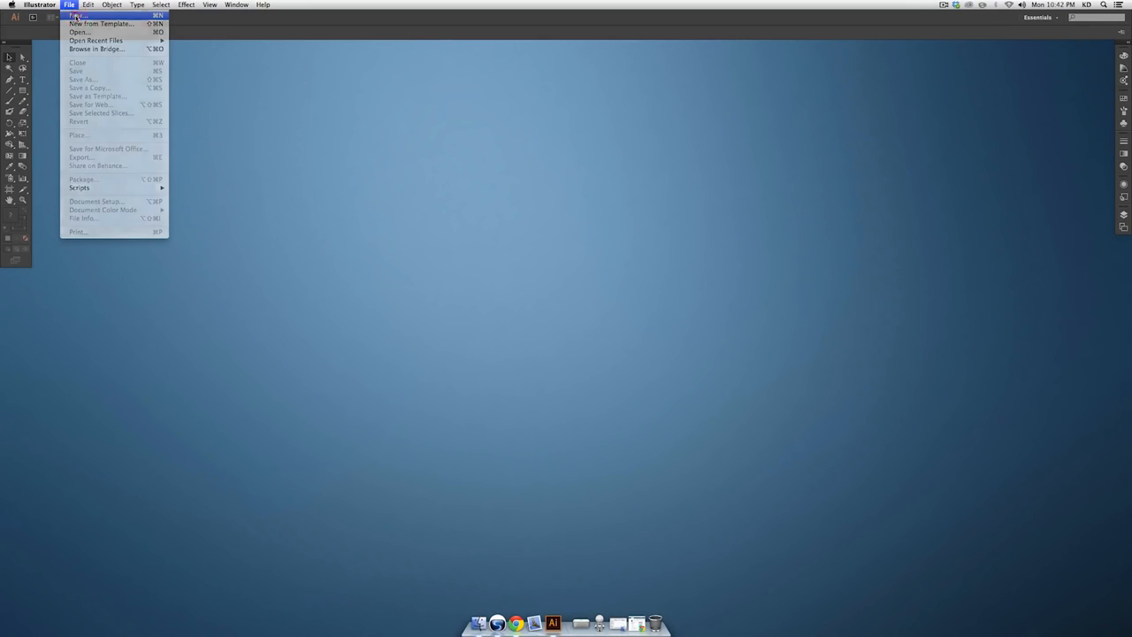
left_click(76, 17)
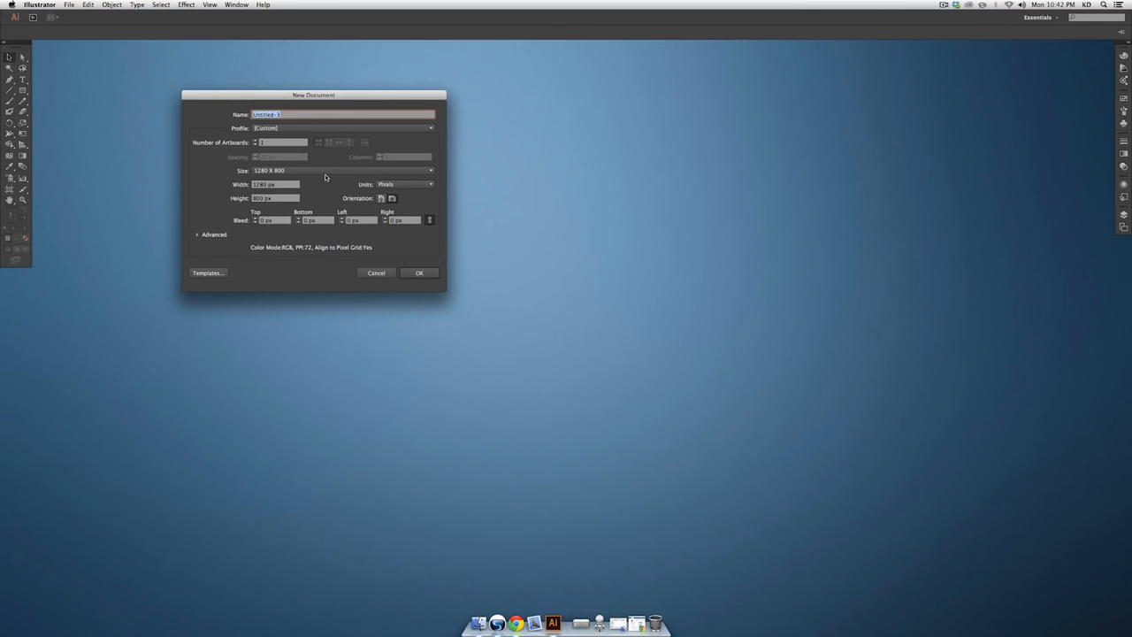
left_click(298, 127)
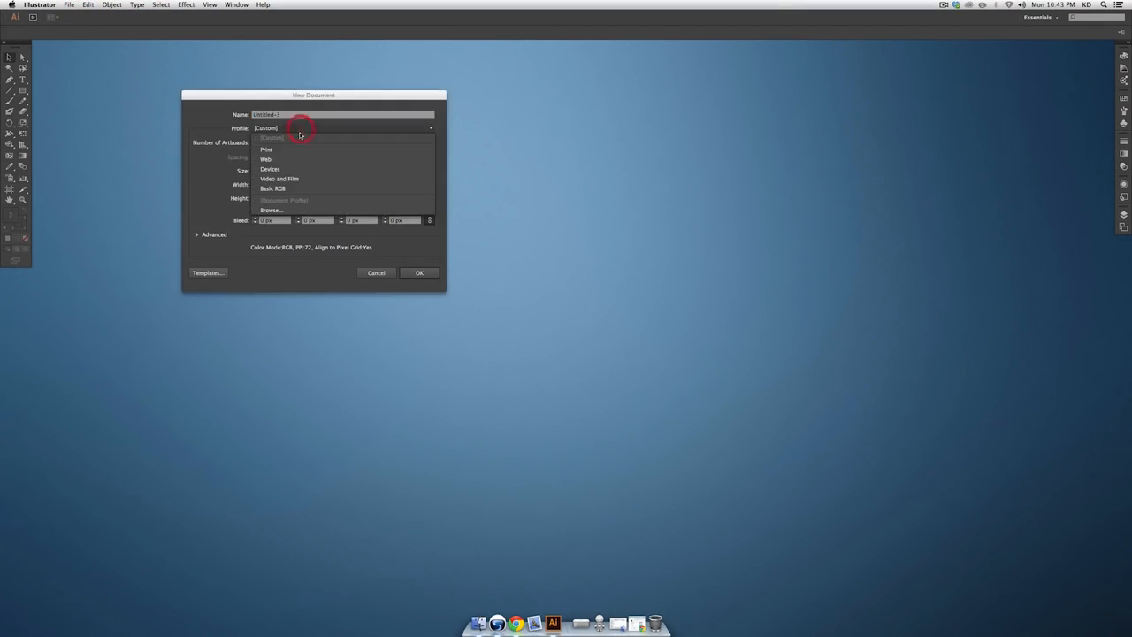
left_click(297, 158)
left_click(299, 170)
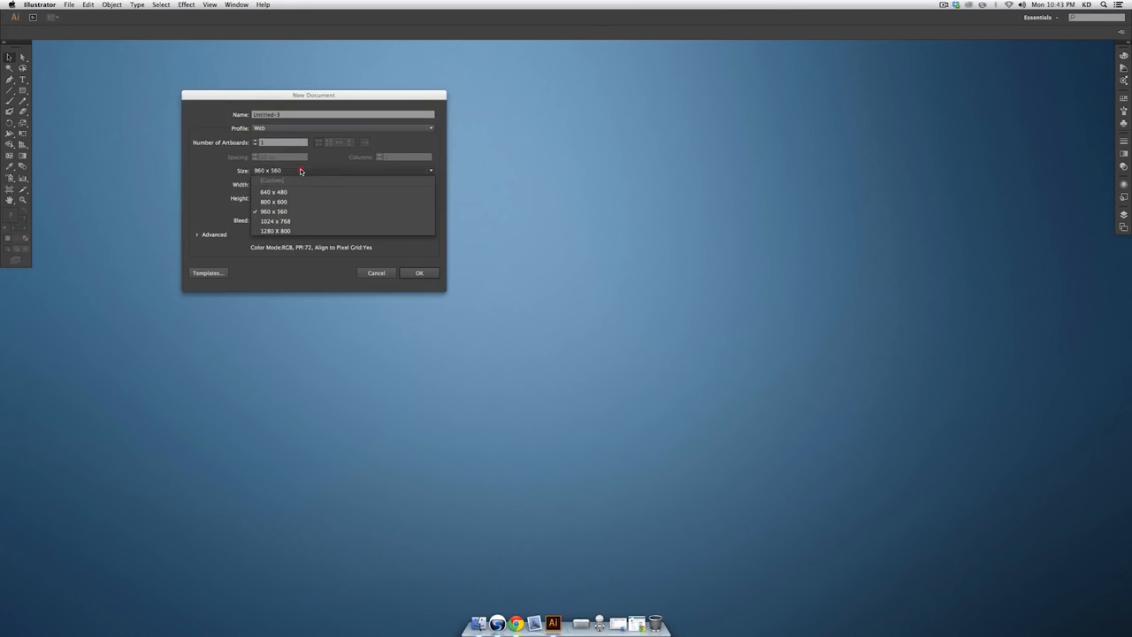
left_click(312, 232)
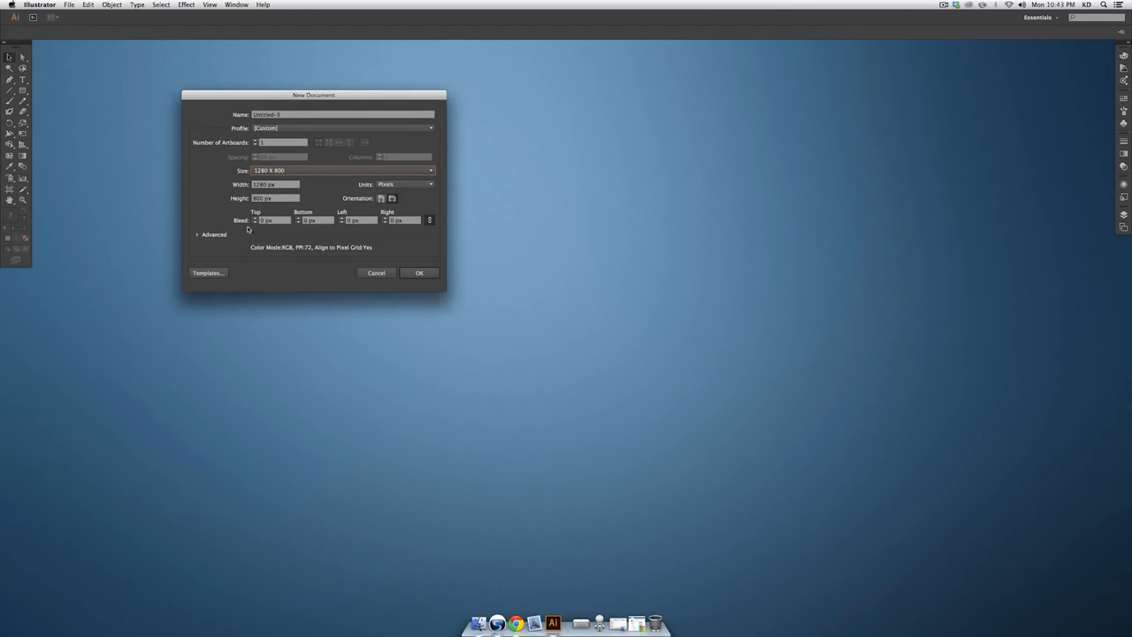
left_click(421, 273)
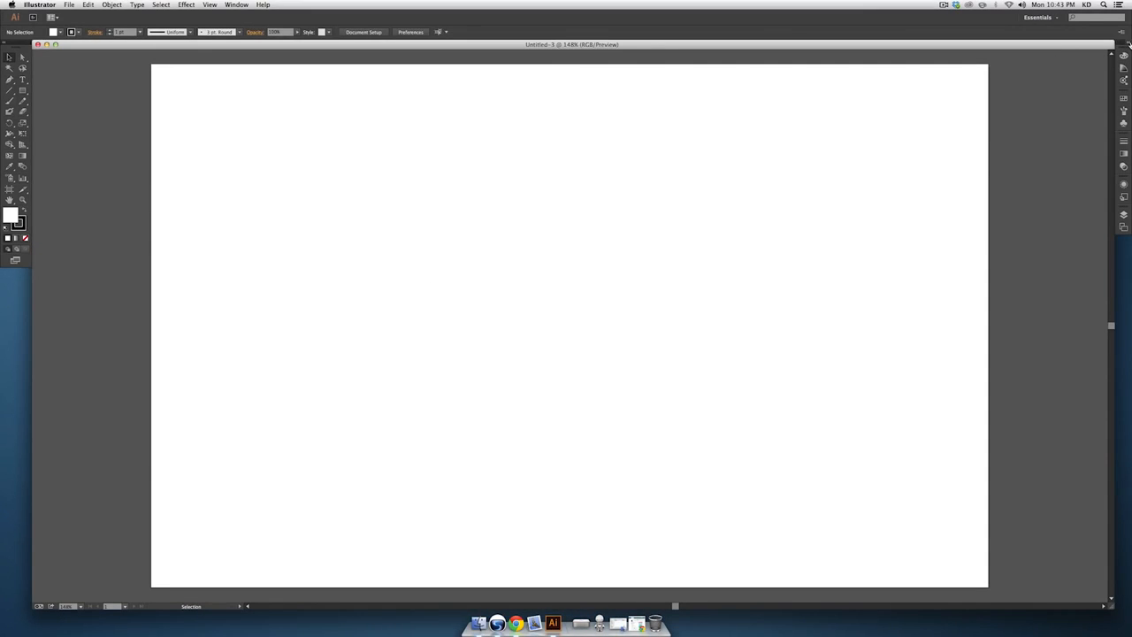
Expand the docked panels and check the available workspaces, keeping Essentials
left_click(1121, 32)
left_click(1043, 16)
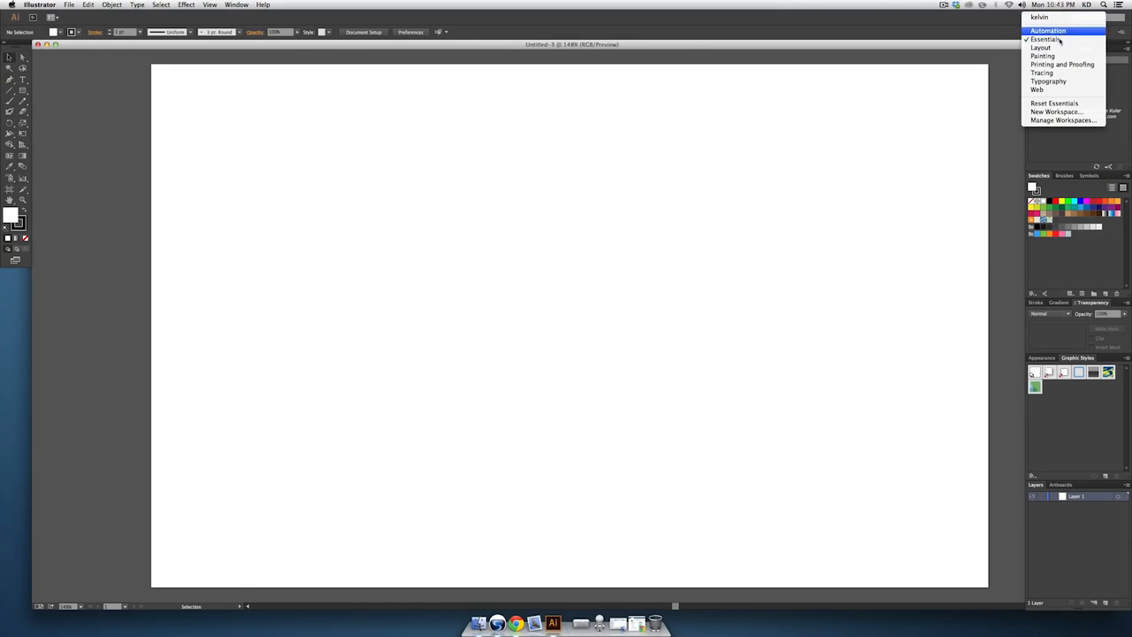
left_click(983, 25)
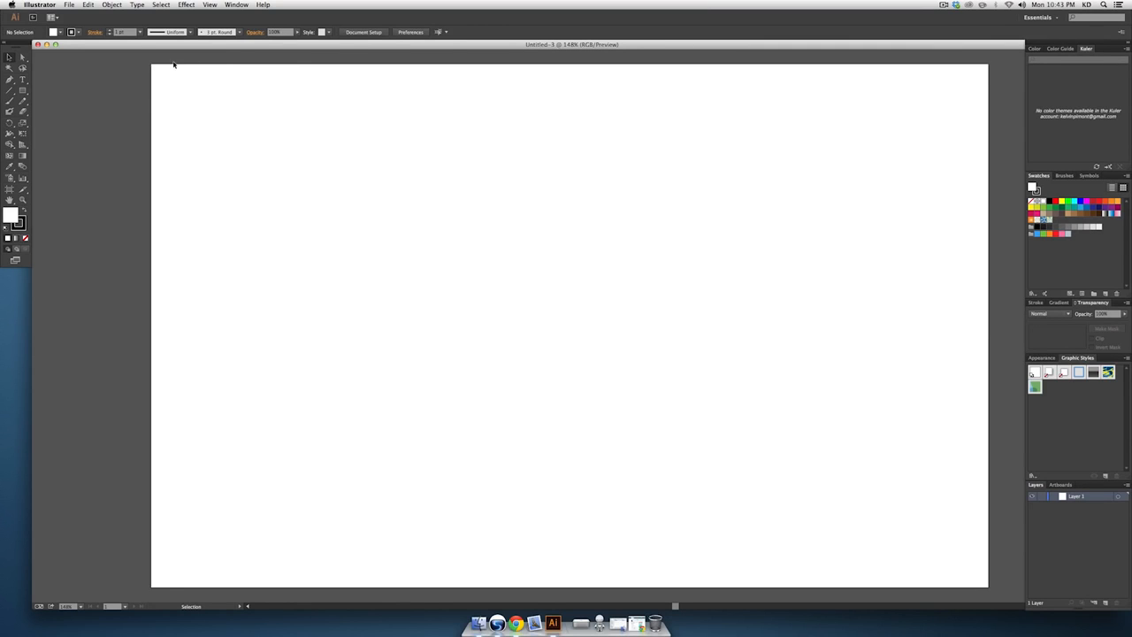
Open the Extensis extension panel and place it over the artboard's upper-right corner
left_click(232, 5)
mouse_move(253, 52)
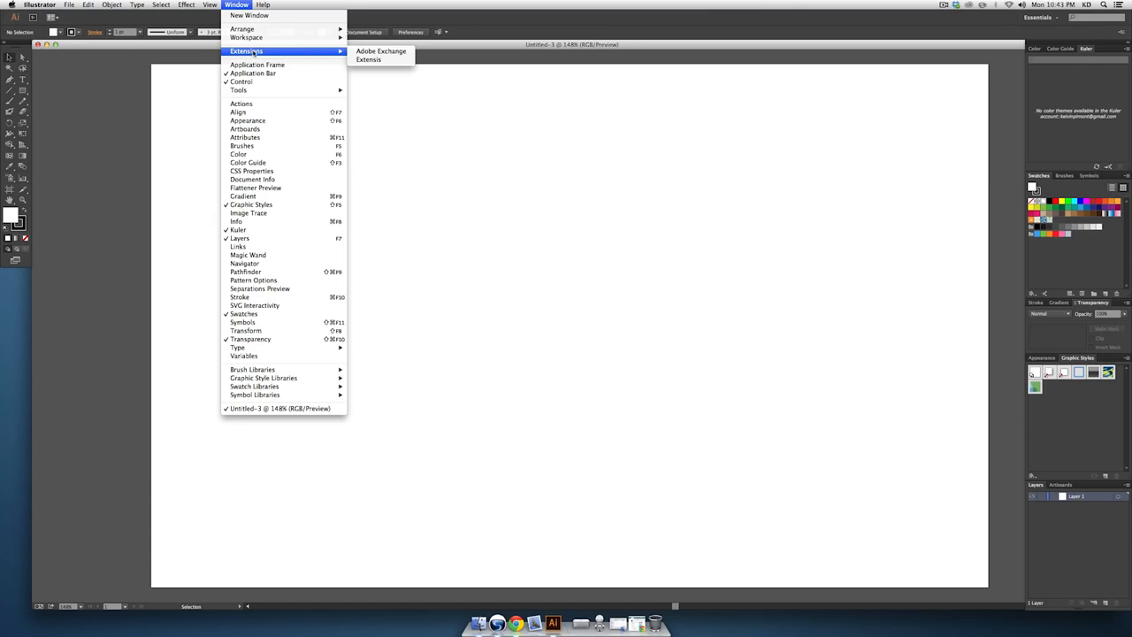
left_click(381, 61)
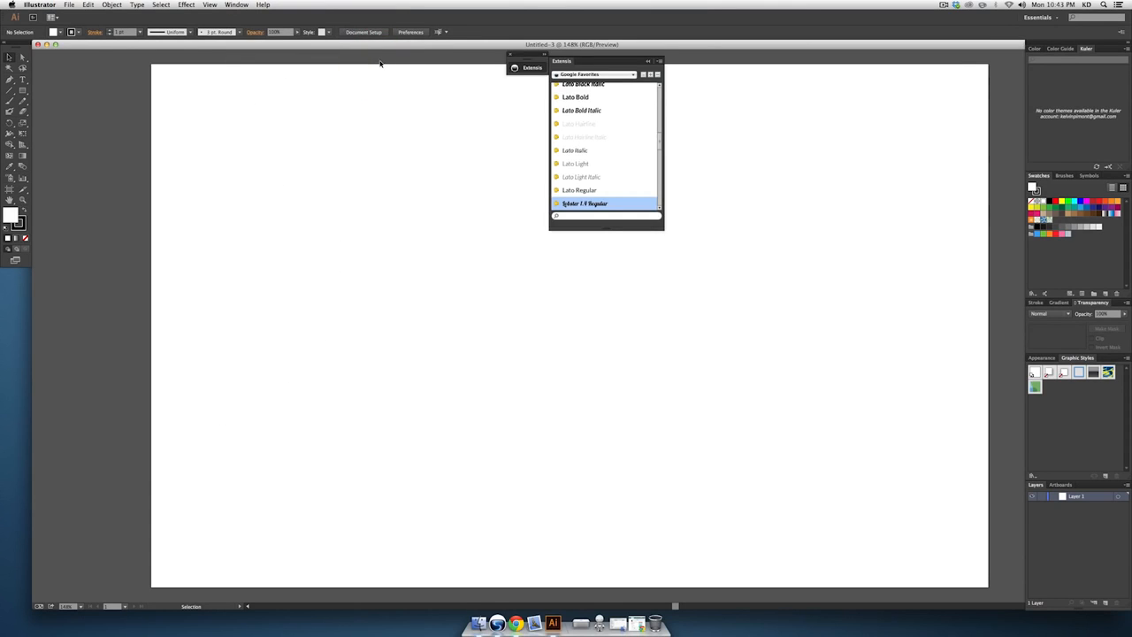
left_click(532, 68)
left_click(531, 70)
left_click_drag(577, 62, 937, 68)
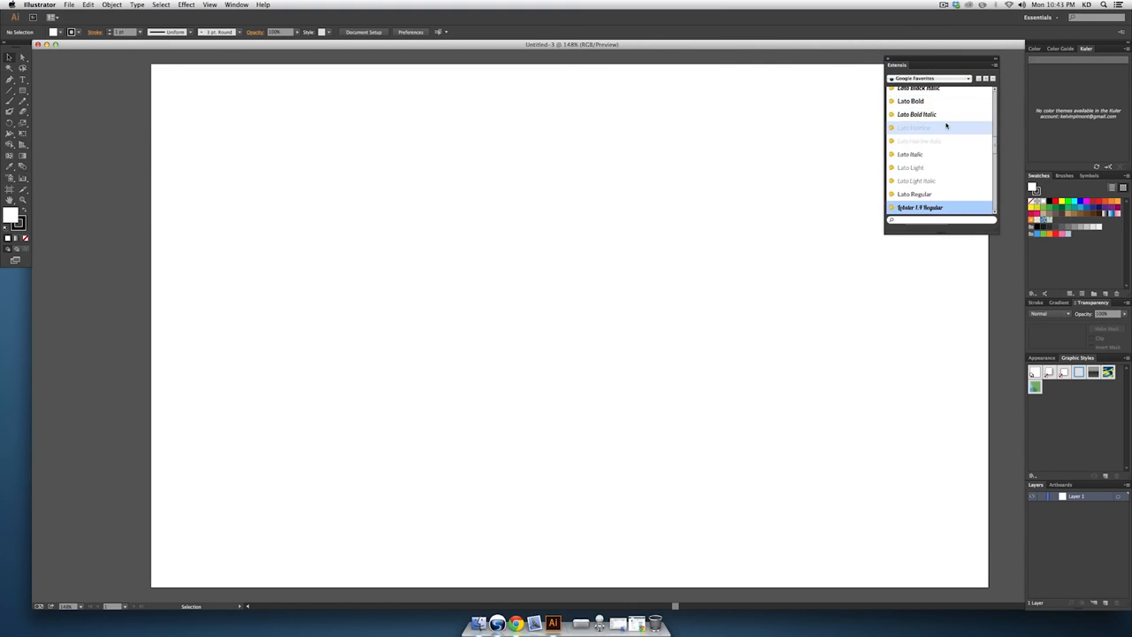
Review the Google Favorites font list and the available font sets in the Extensis panel
scroll(941, 124, "up", 10)
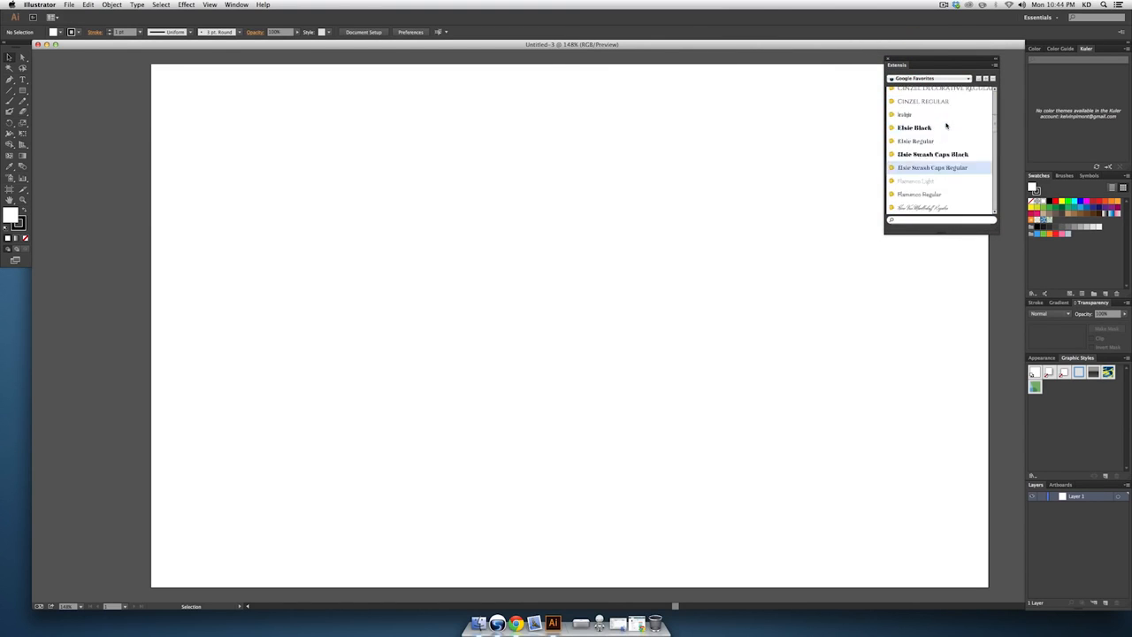
left_click(959, 81)
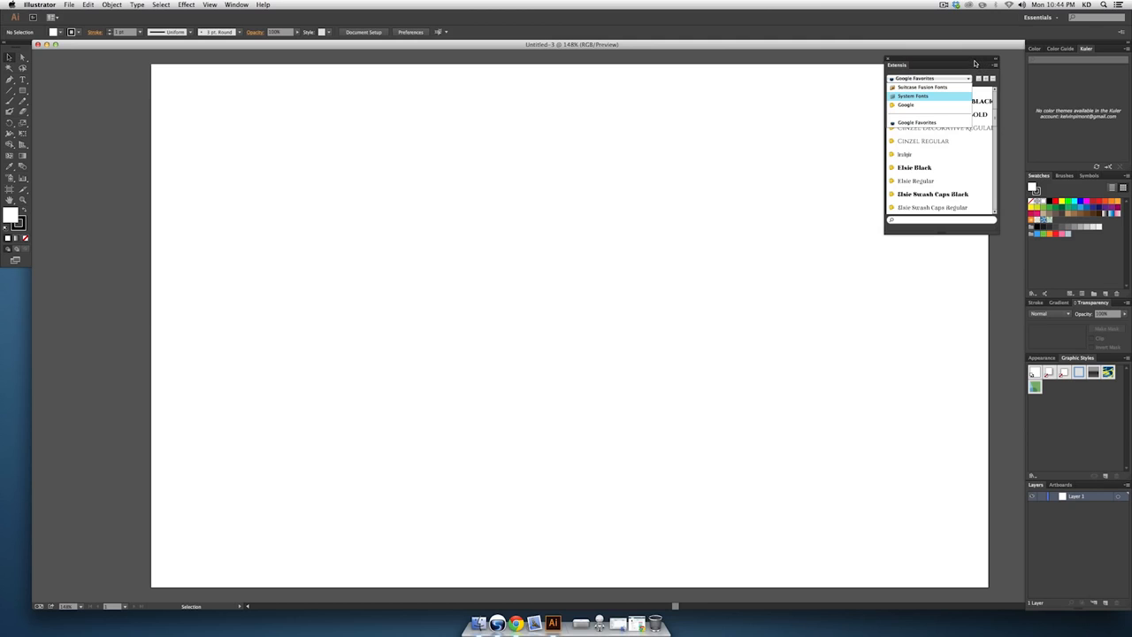
left_click(941, 120)
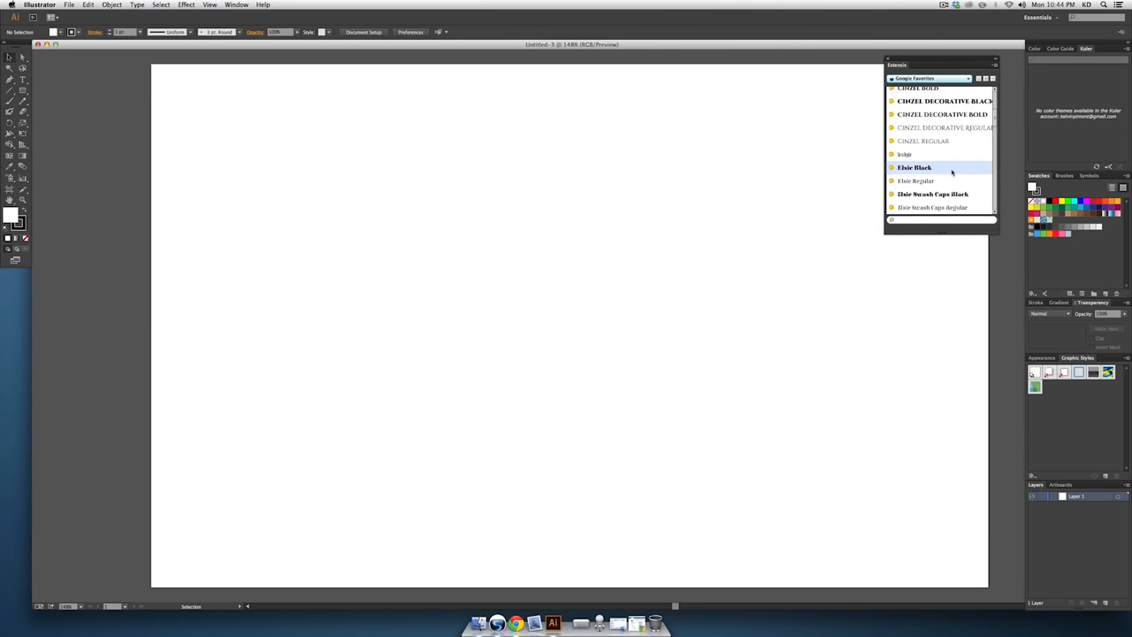
scroll(945, 166, "down", 10)
scroll(942, 164, "down", 15)
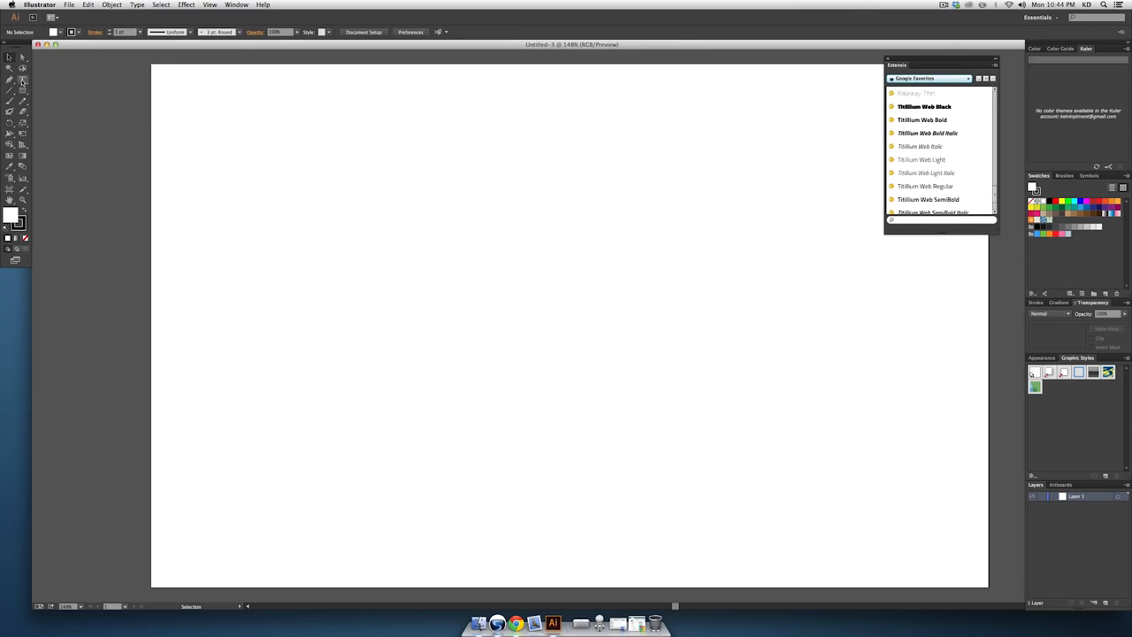
Add the point text "Brand Jeans" in the upper part of the artboard with the Type tool
left_click(23, 79)
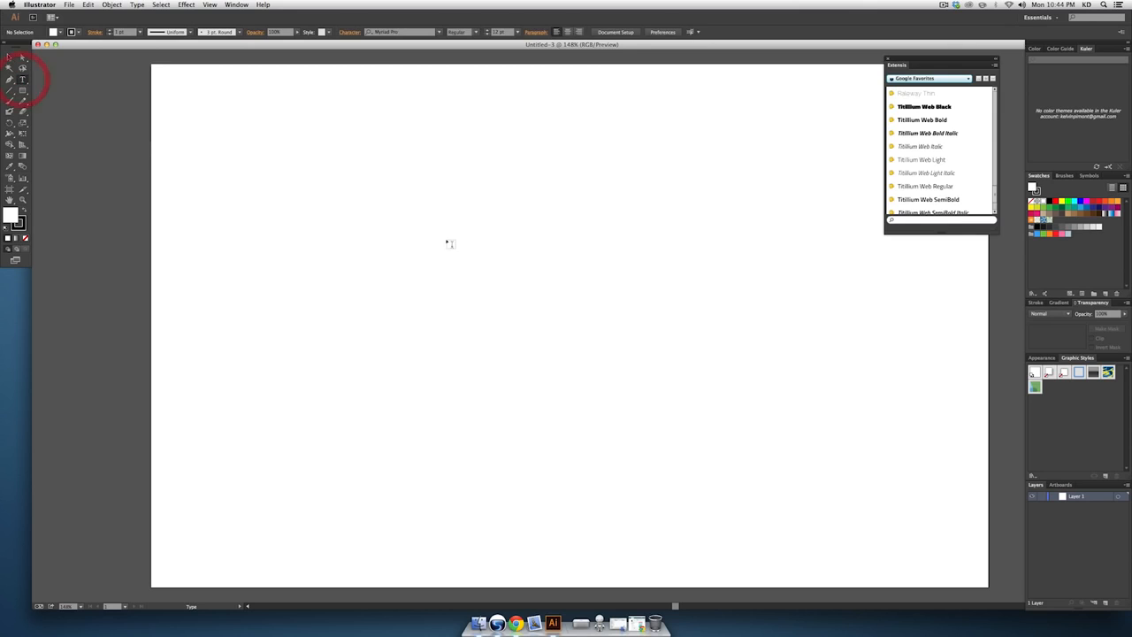
left_click(386, 197)
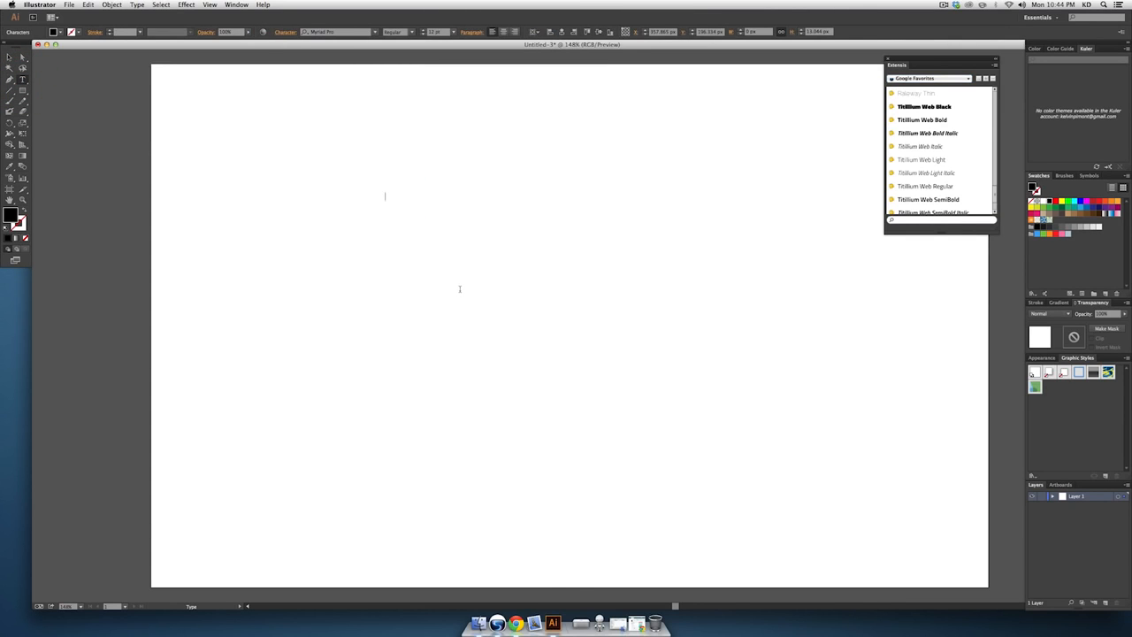
type("Brand Jeans")
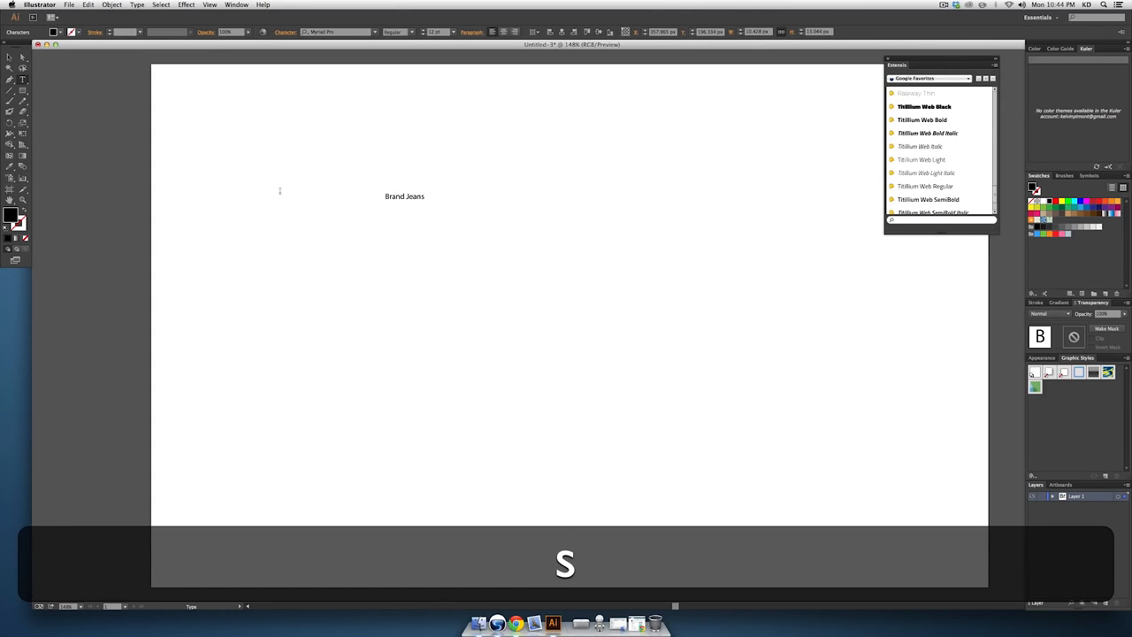
key("Escape")
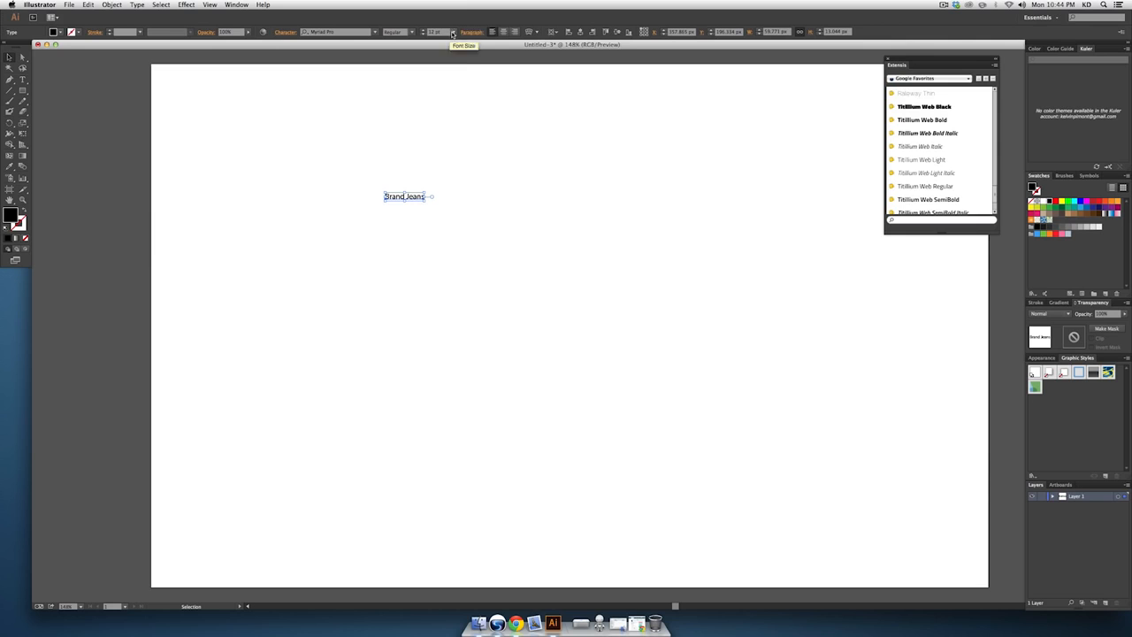
Set the Brand Jeans text to 60 pt and move it toward the artboard's upper-left area
left_click(453, 32)
left_click(464, 180)
left_click_drag(527, 205, 417, 157)
Try Lato Italic, Lobster 1.4 Regular and Raleway Bold on the Brand Jeans text, ending with Titillium Web Black from Google Favorites
scroll(930, 128, "up", 5)
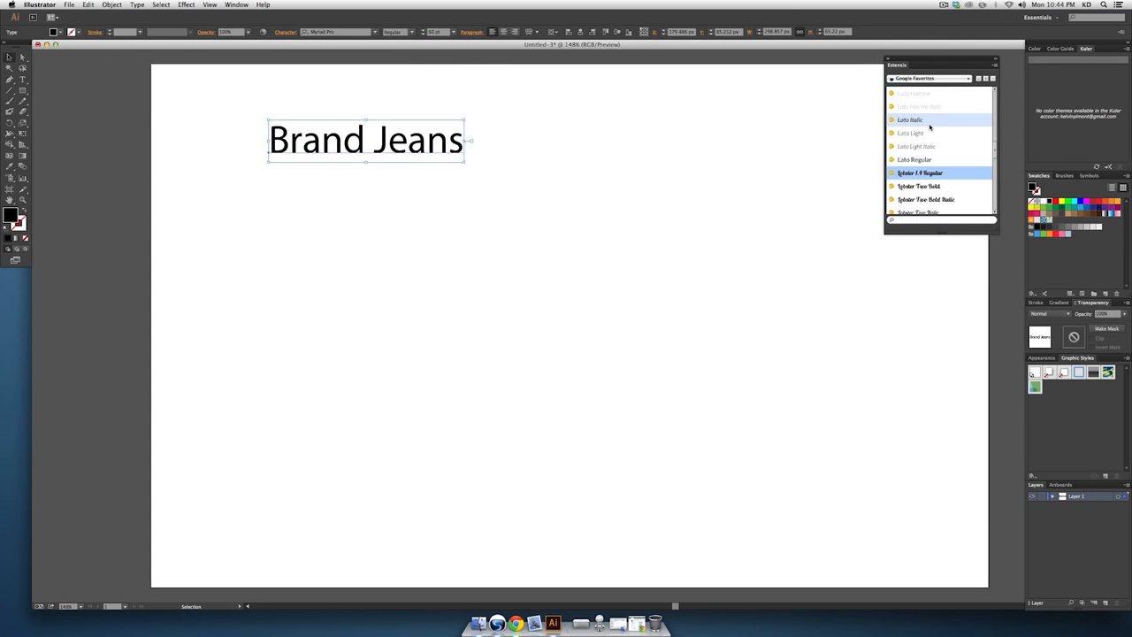
left_click(927, 121)
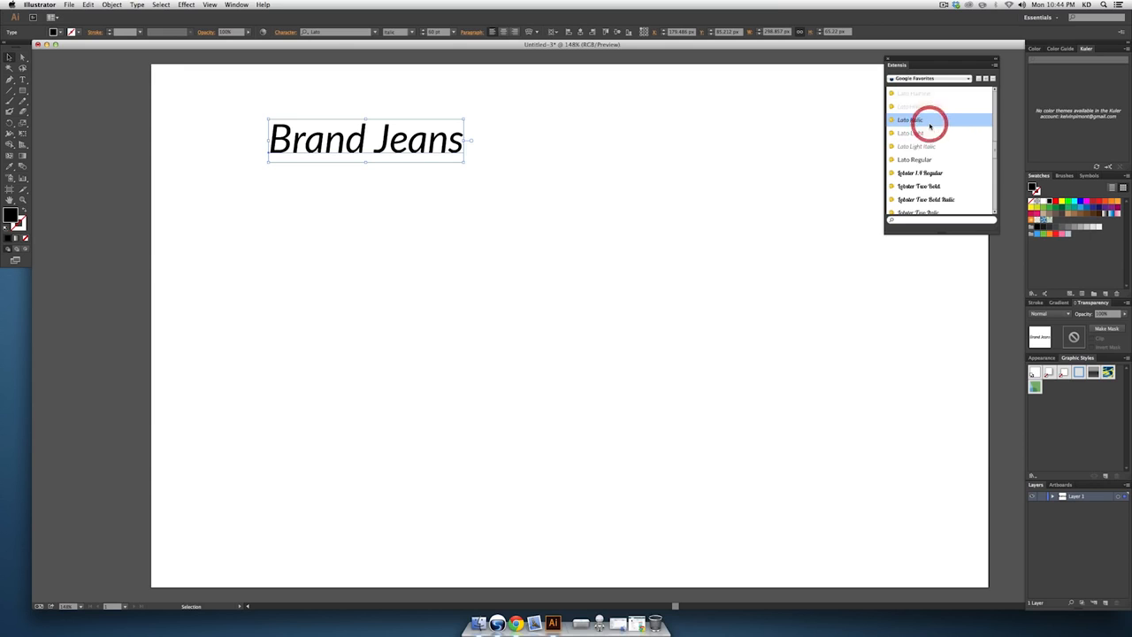
left_click(939, 172)
scroll(948, 177, "down", 3)
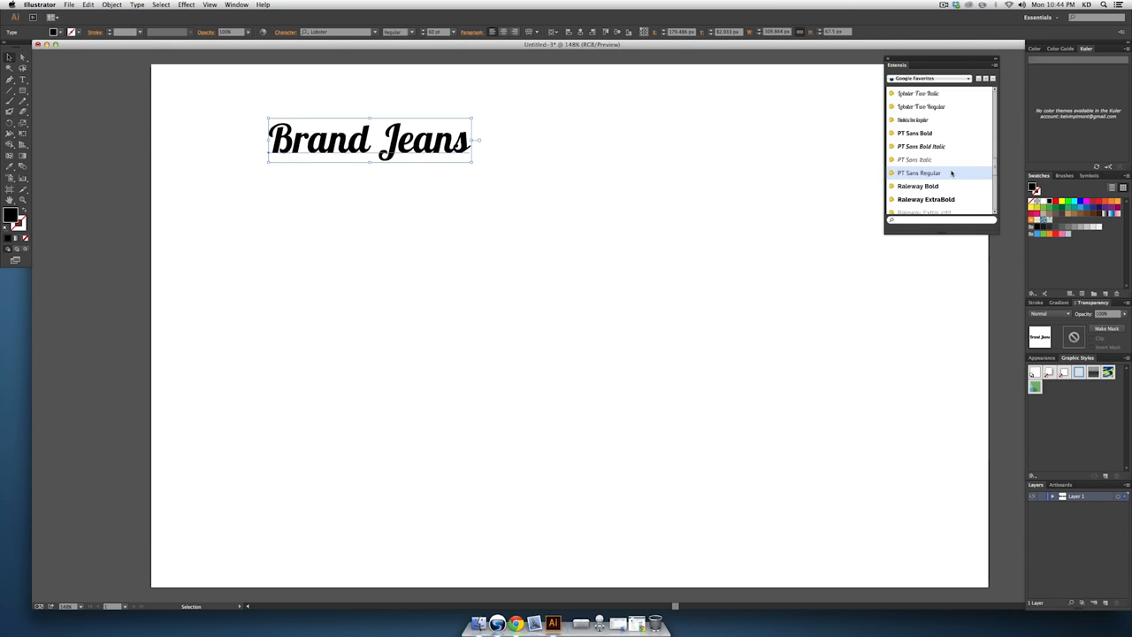
left_click(953, 186)
scroll(951, 168, "down", 4)
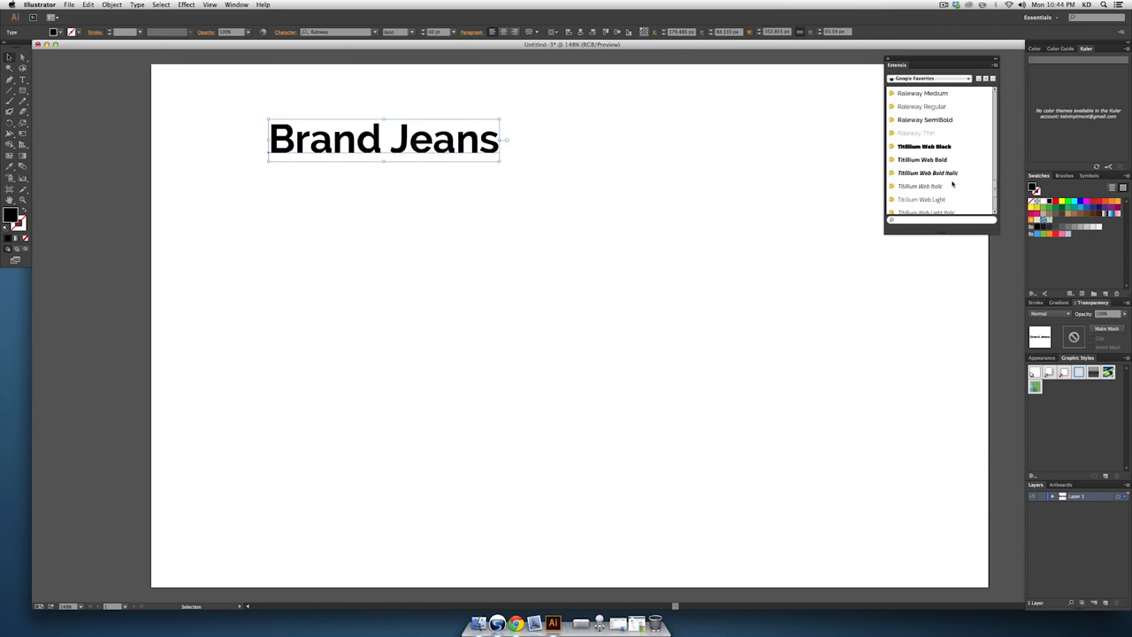
left_click(949, 147)
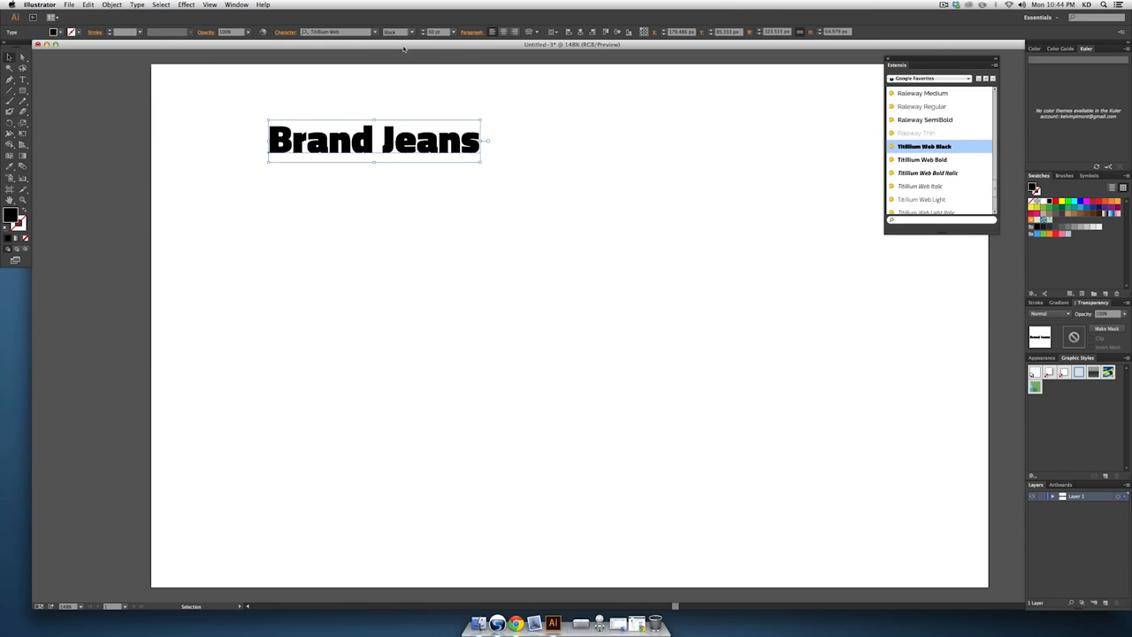
Look through Illustrator's full font list and the font sets offered by the Extensis panel
left_click(376, 33)
scroll(381, 89, "down", 5)
scroll(381, 87, "down", 2)
scroll(381, 86, "up", 10)
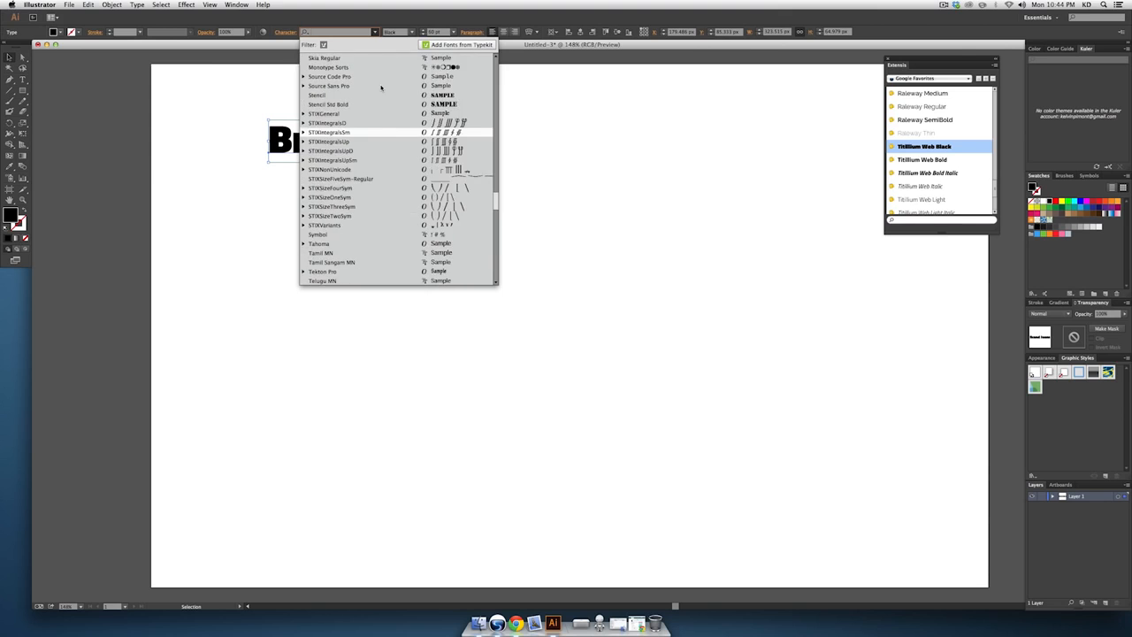
scroll(381, 88, "up", 10)
scroll(381, 83, "up", 10)
scroll(381, 83, "down", 10)
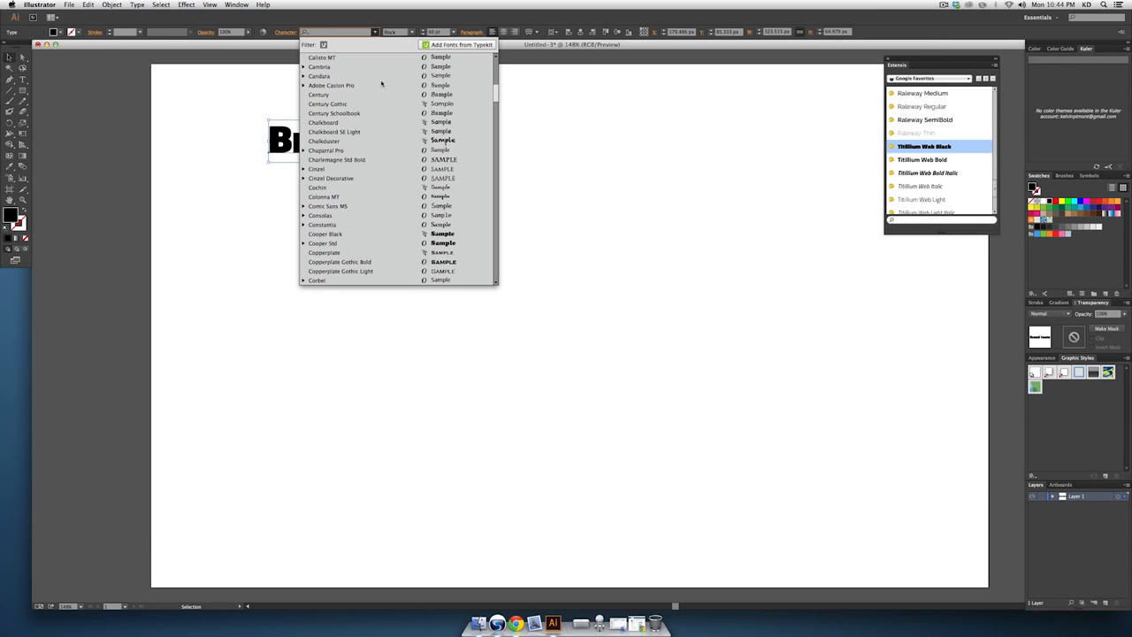
left_click(375, 32)
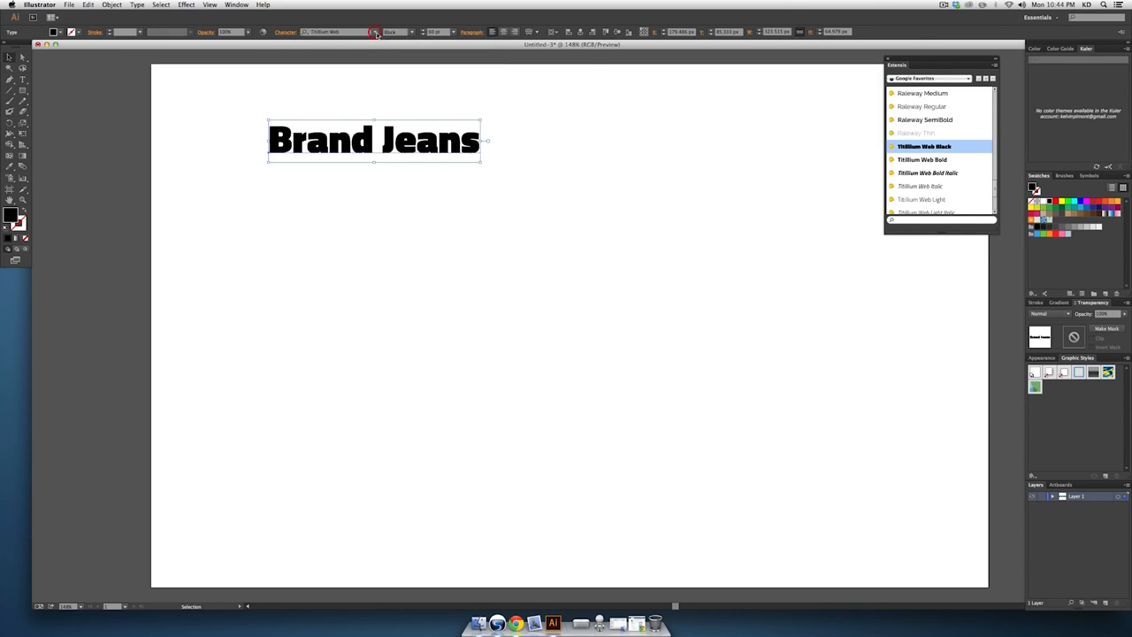
left_click(939, 78)
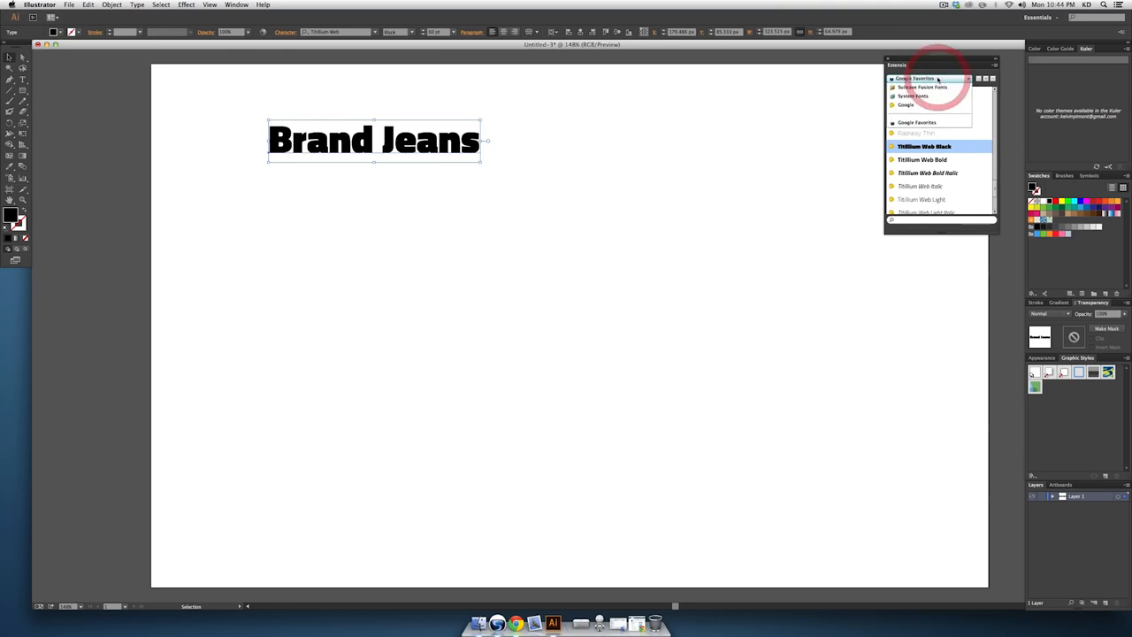
left_click(939, 78)
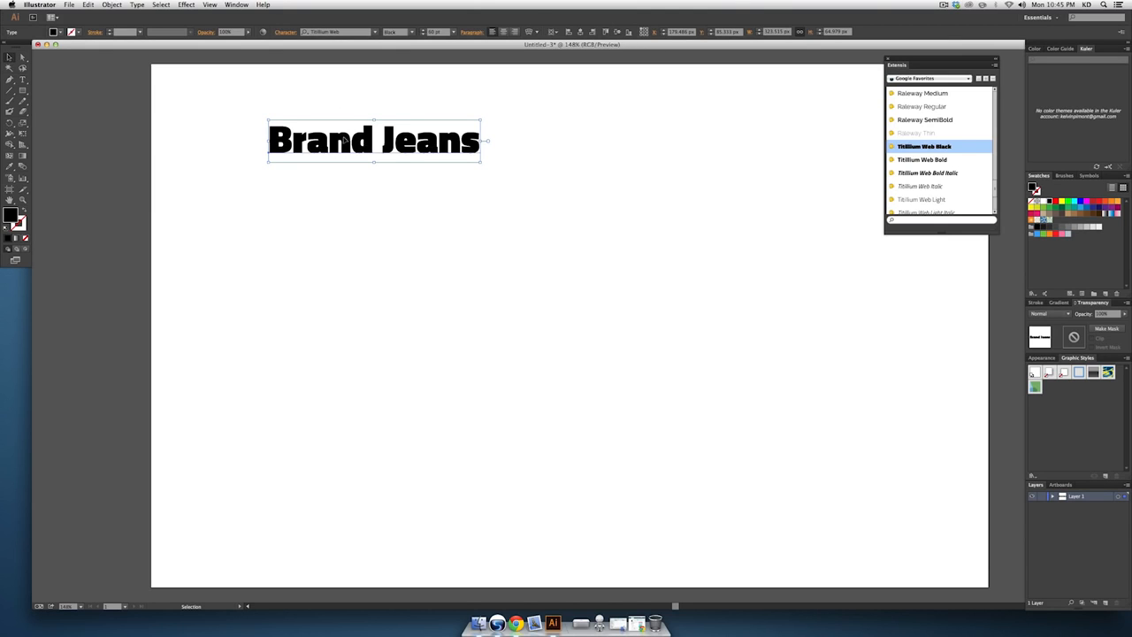
Duplicate the Brand Jeans text and position the copy just below the original
left_click_drag(363, 143, 374, 189)
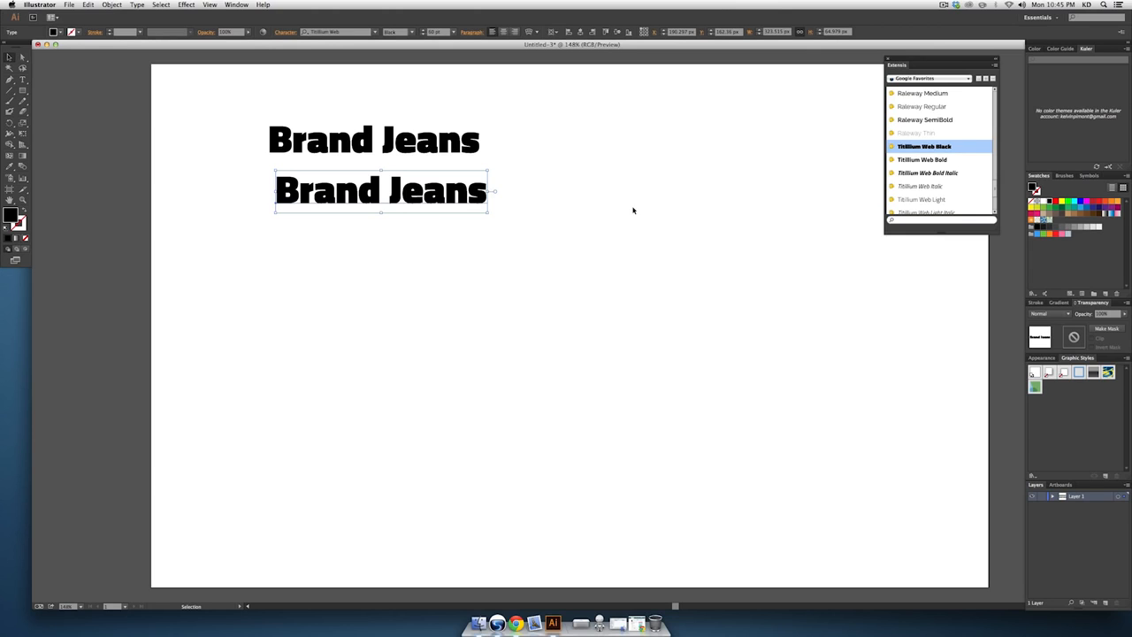
left_click_drag(453, 188, 442, 185)
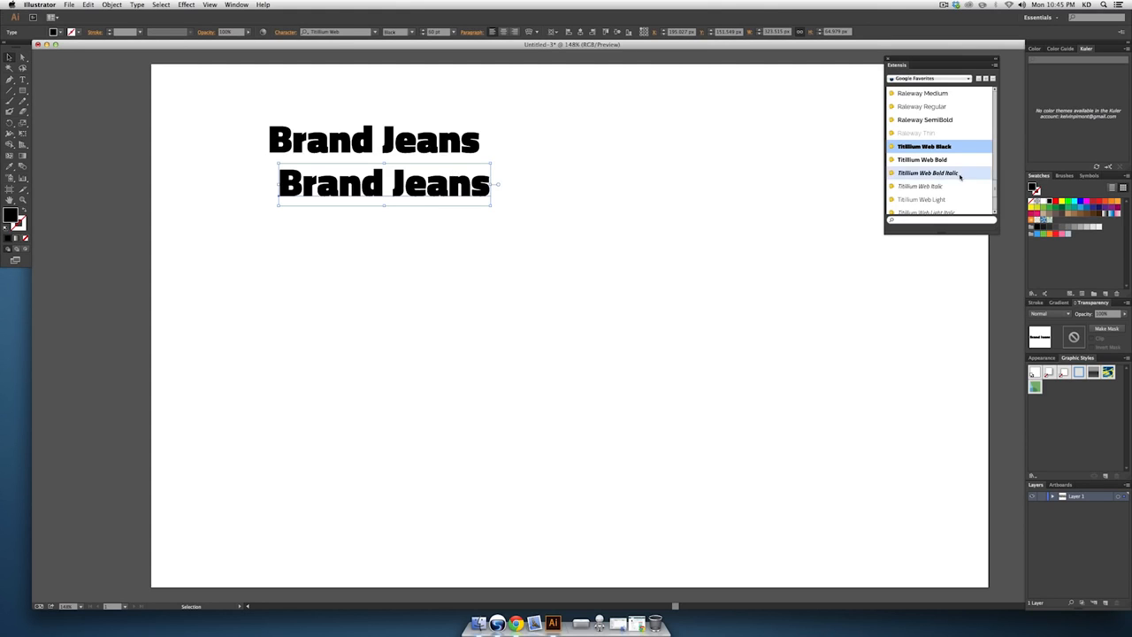
scroll(964, 159, "up", 3)
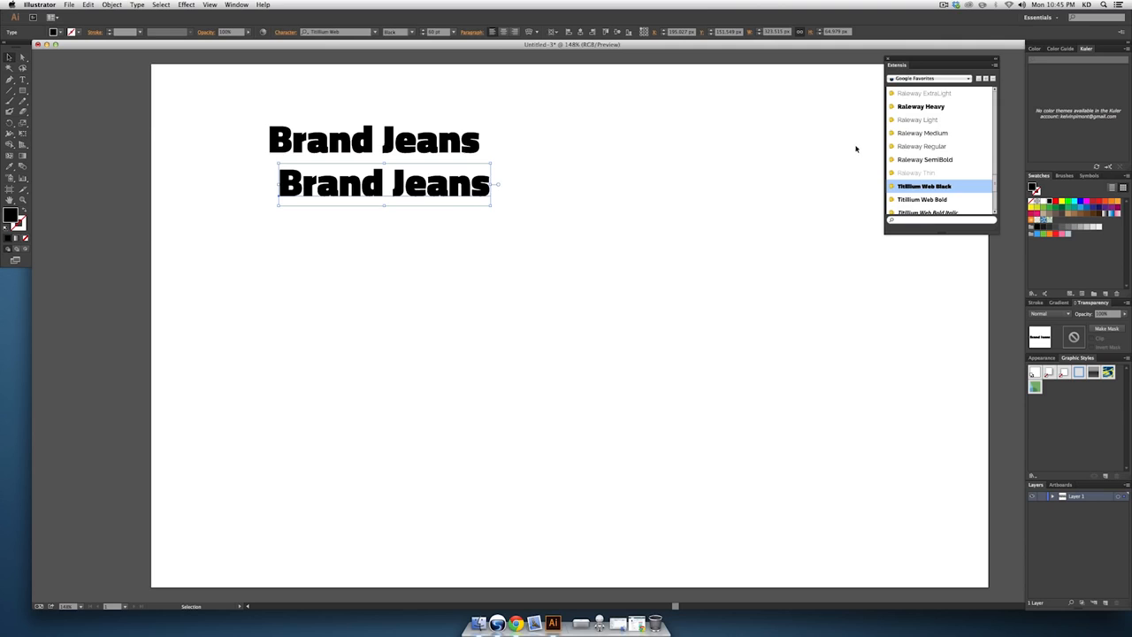
Apply Raleway ExtraLight from Google Favorites to the lower Brand Jeans text and move it slightly down and to the left
scroll(935, 133, "up", 3)
left_click(951, 133)
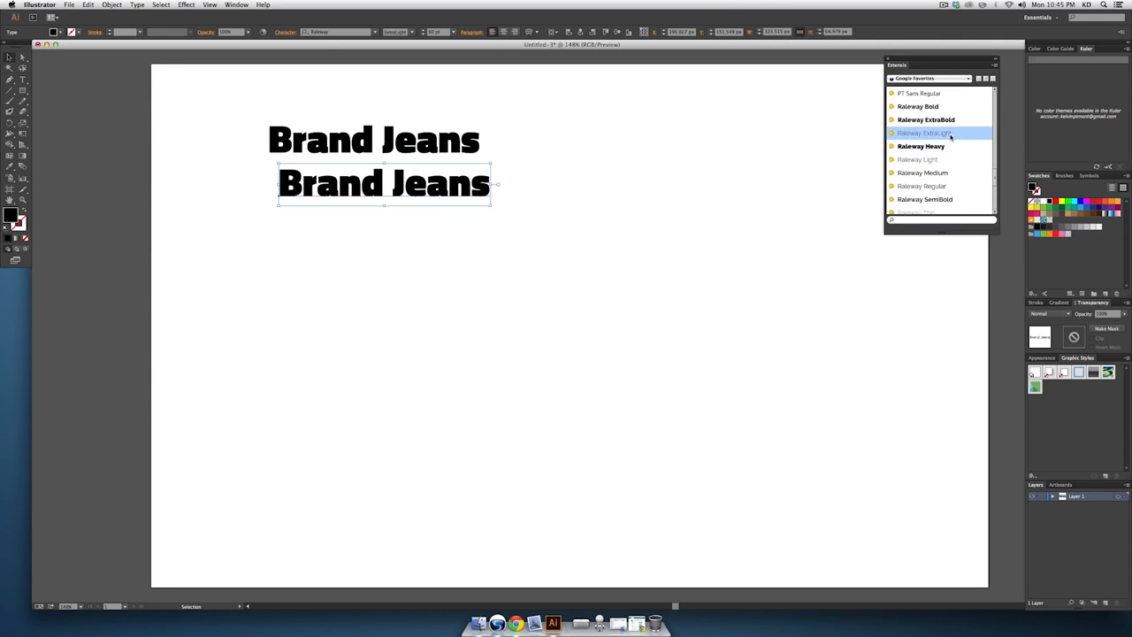
left_click_drag(468, 182, 446, 197)
Show the Character panel with its full options beside the Extensis panel and try All Caps on the lower Brand Jeans text
left_click(237, 5)
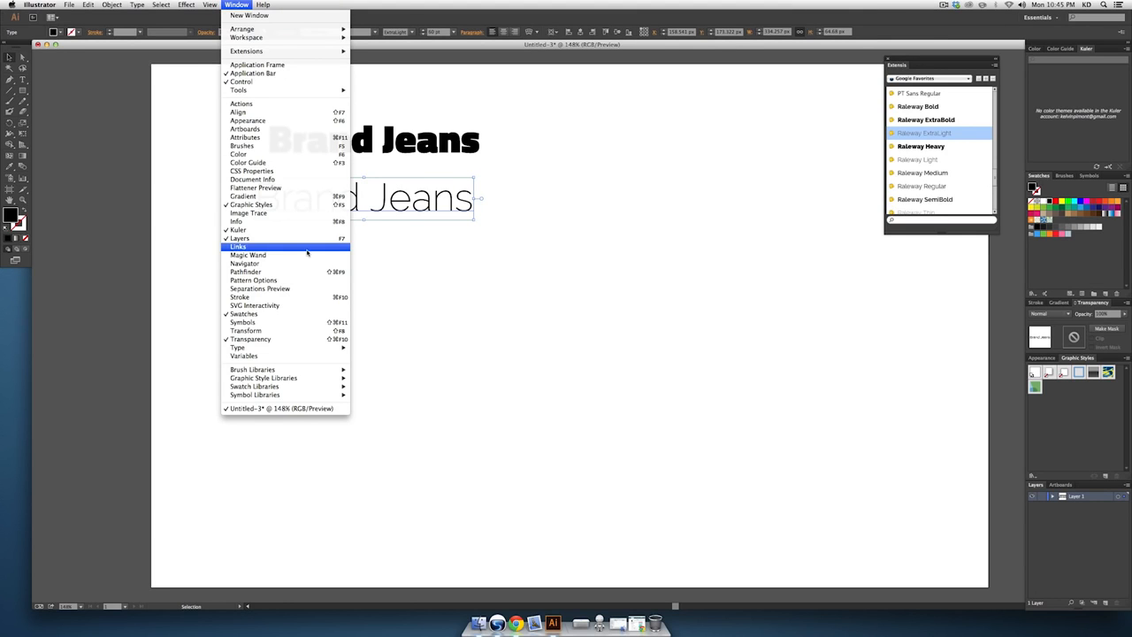
mouse_move(303, 348)
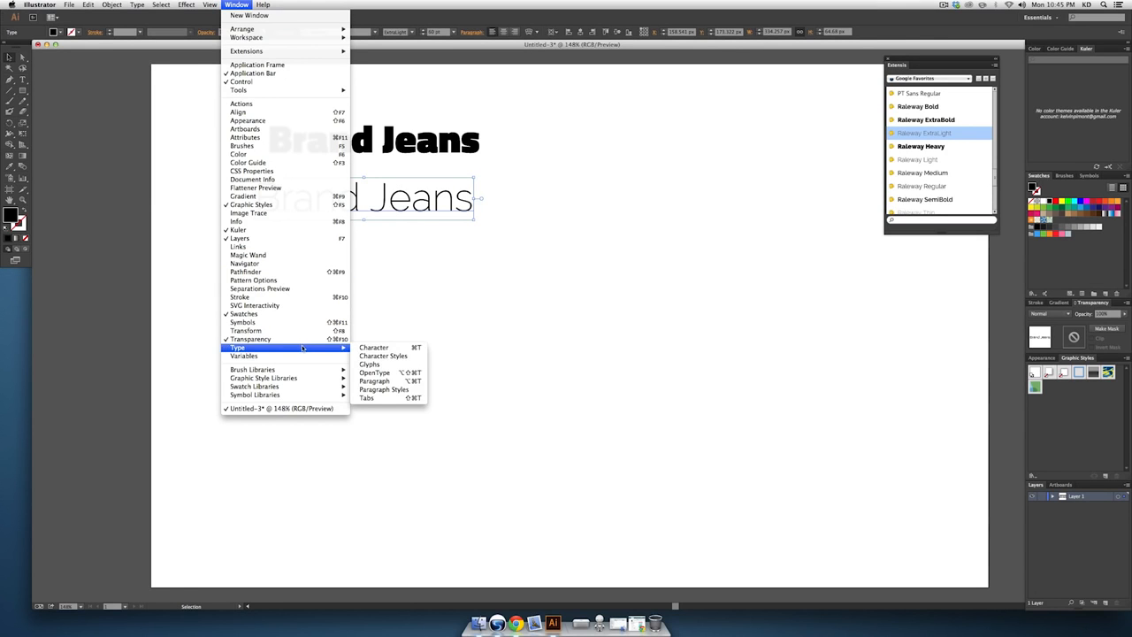
left_click(376, 349)
left_click_drag(337, 51, 652, 55)
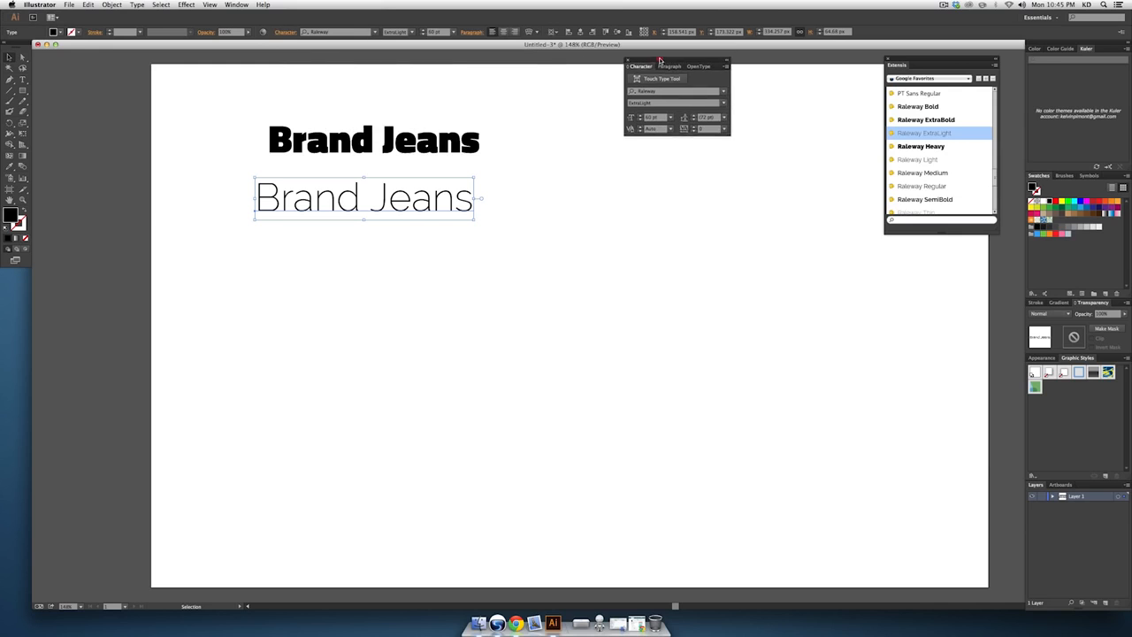
left_click(727, 63)
left_click(747, 65)
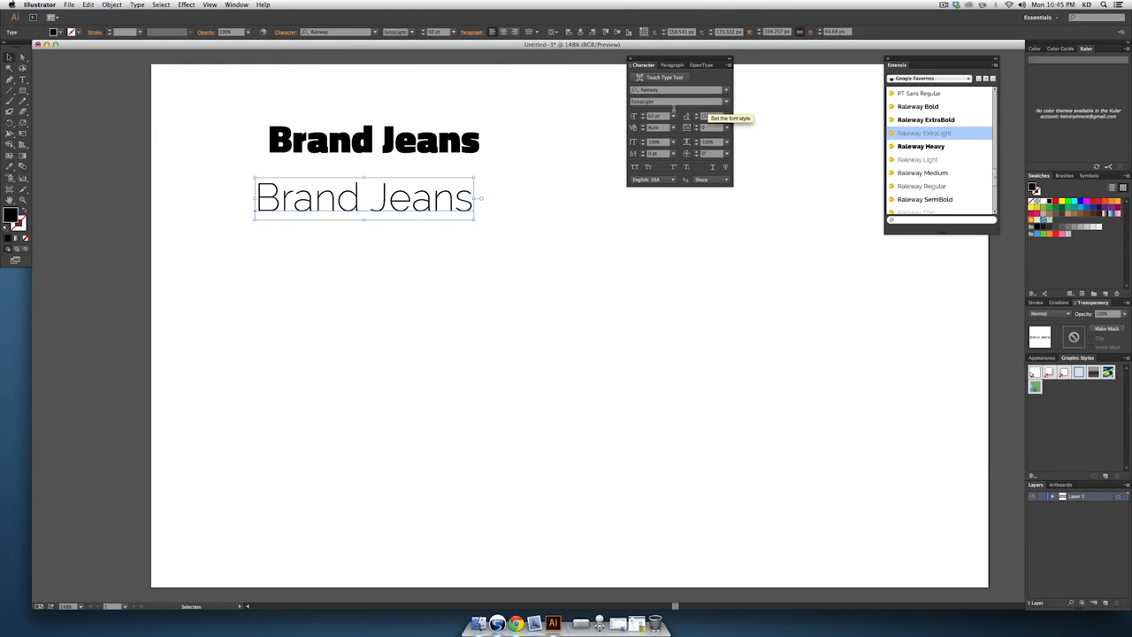
left_click(634, 167)
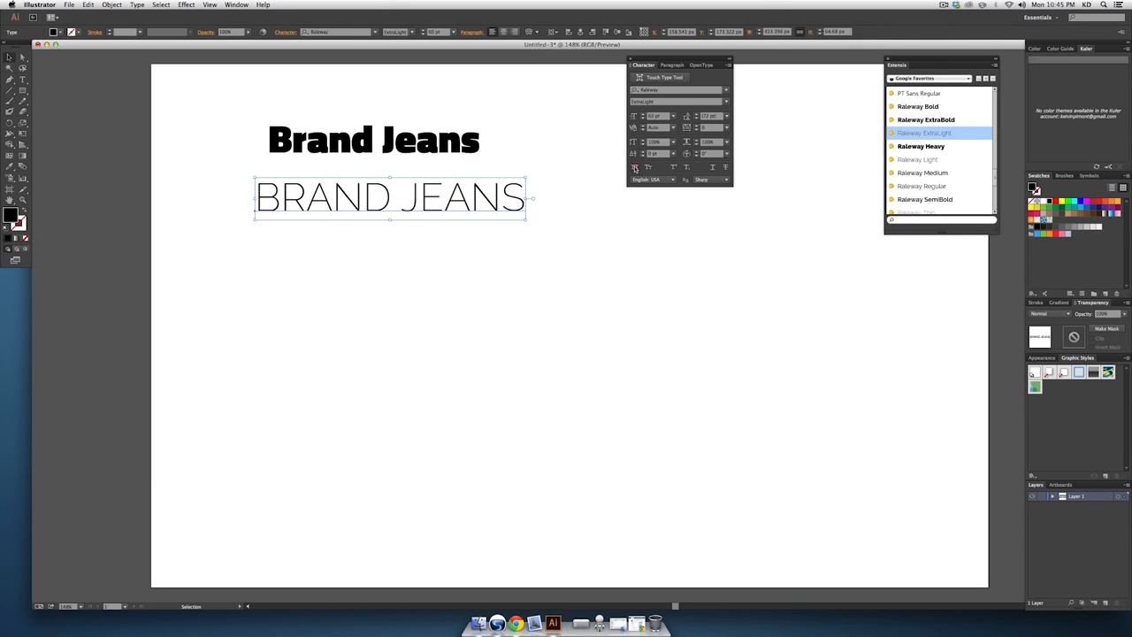
left_click(634, 167)
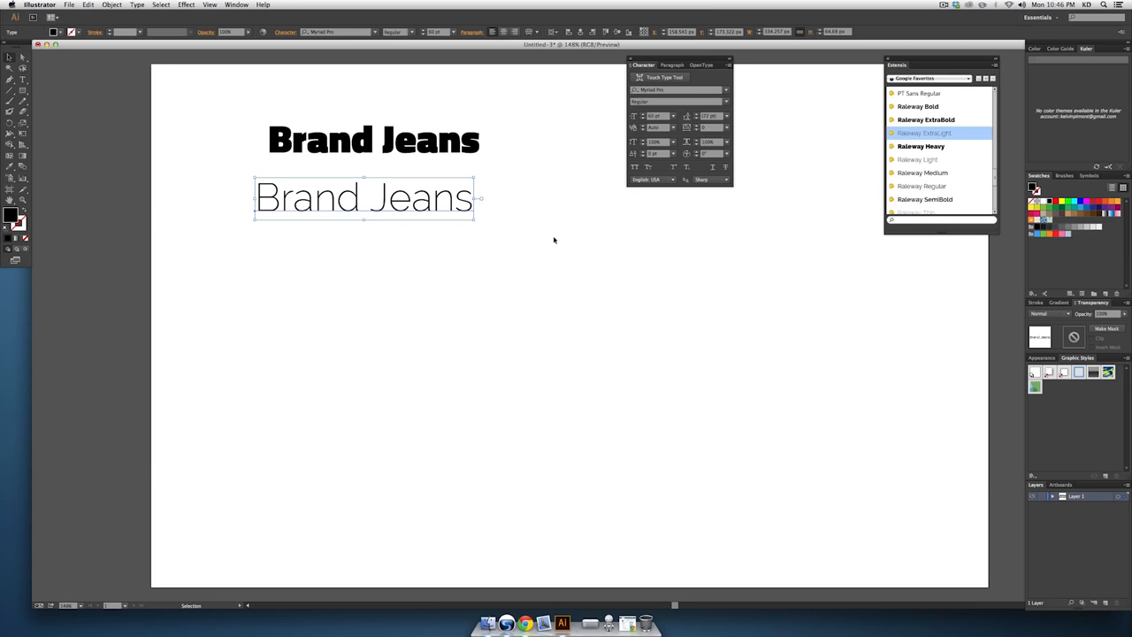
key("alt")
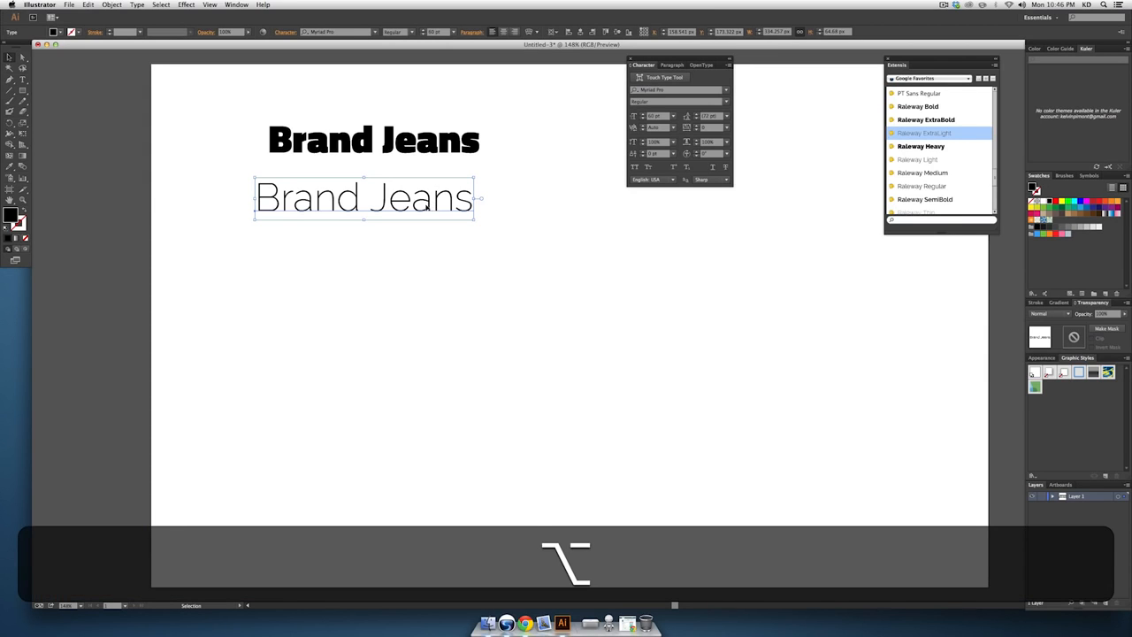
scroll(926, 148, "up", 3)
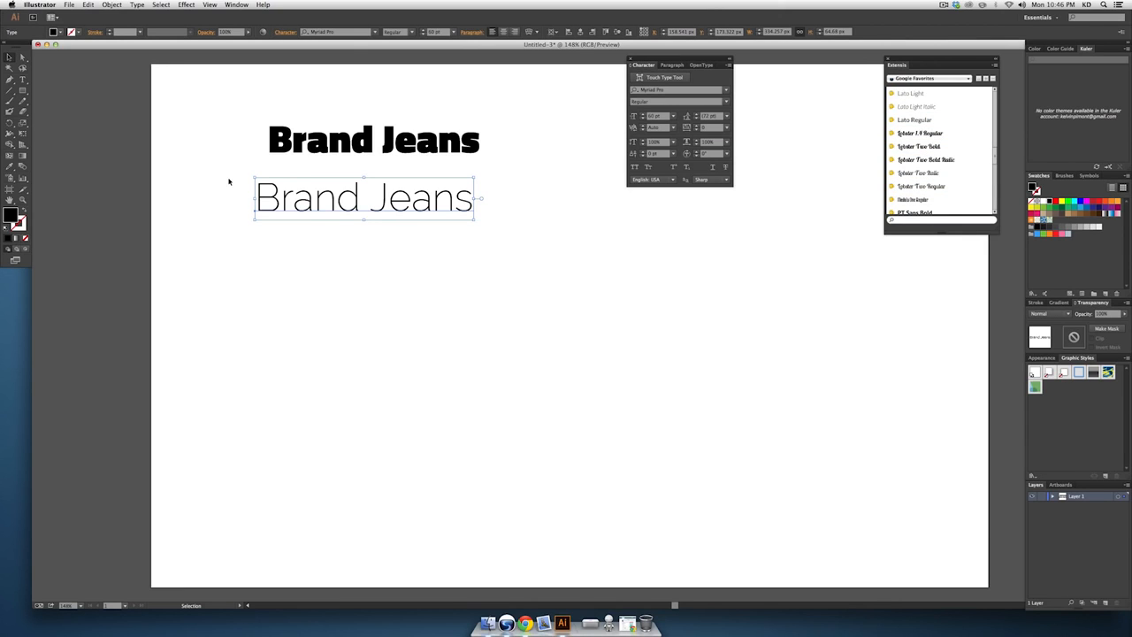
Deselect the text and place IMG_6017.jpg from the source-files folder as a linked image on the artboard
left_click(431, 364)
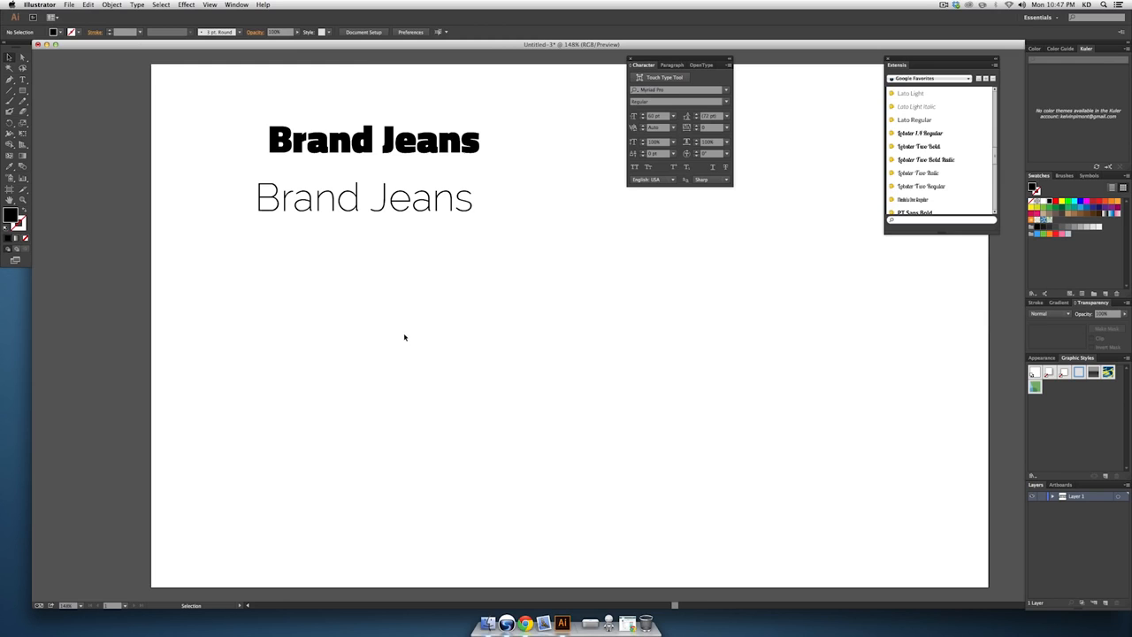
left_click(404, 336)
left_click(68, 5)
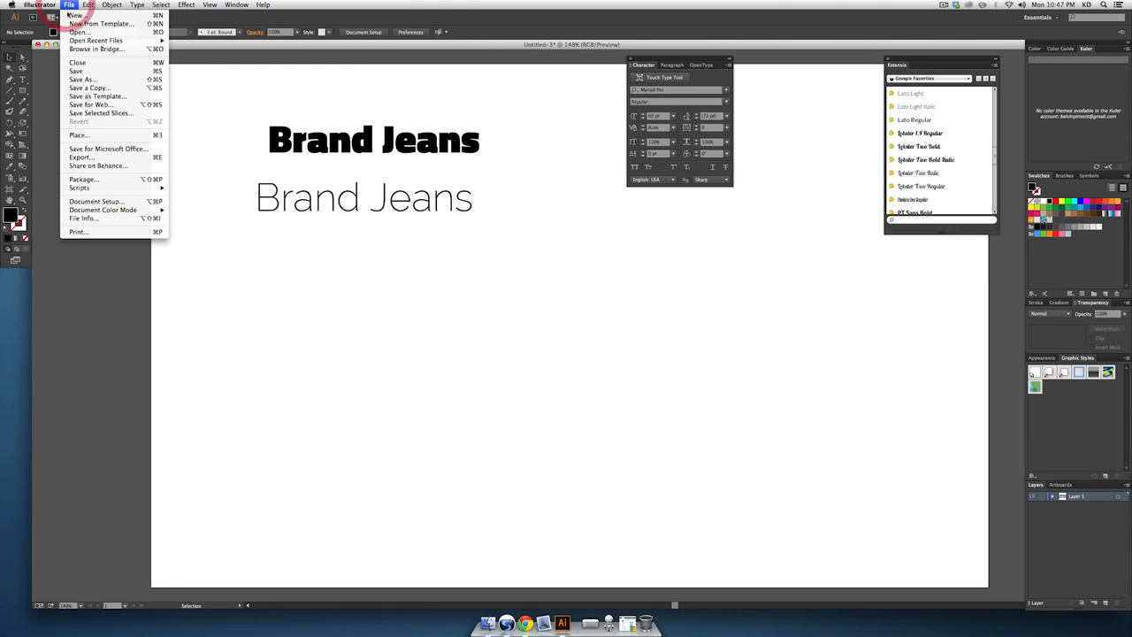
left_click(112, 136)
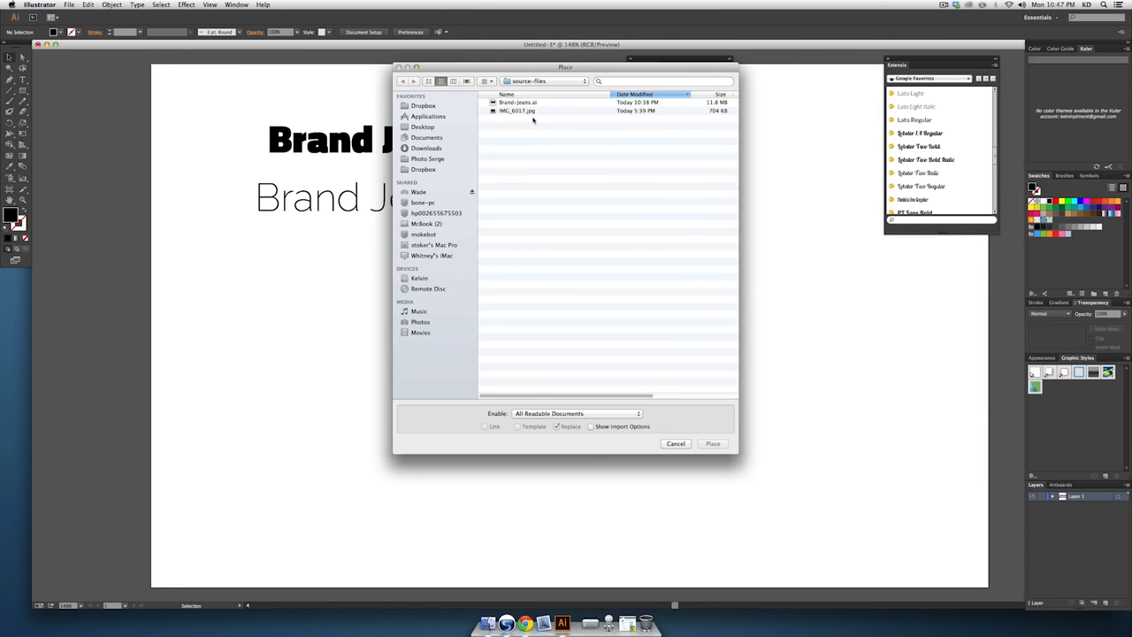
left_click(538, 113)
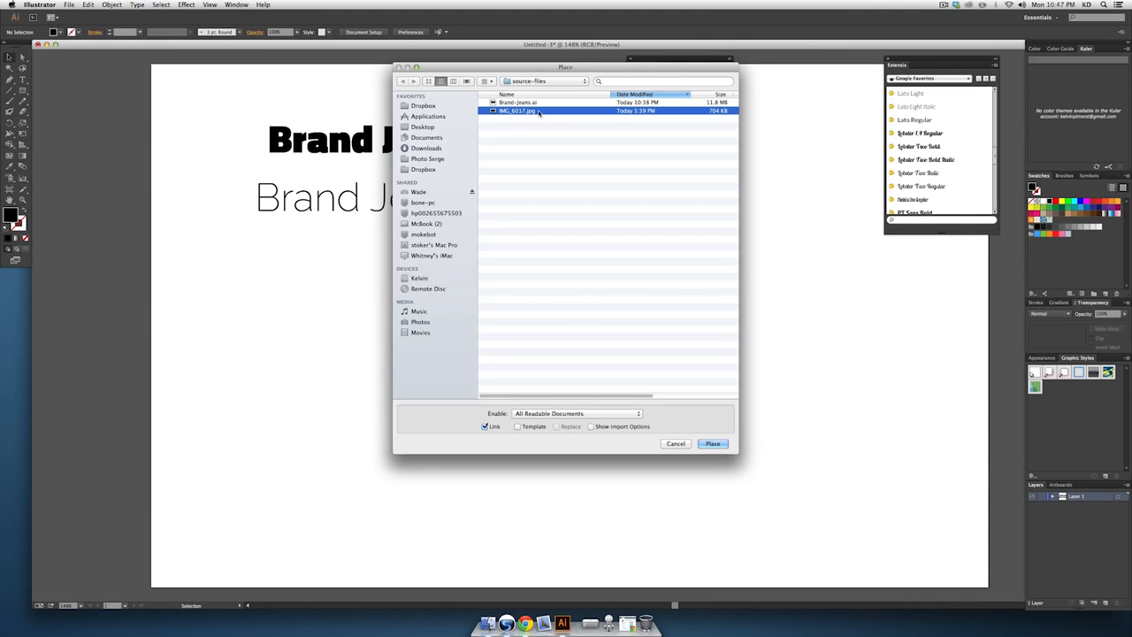
double_click(538, 112)
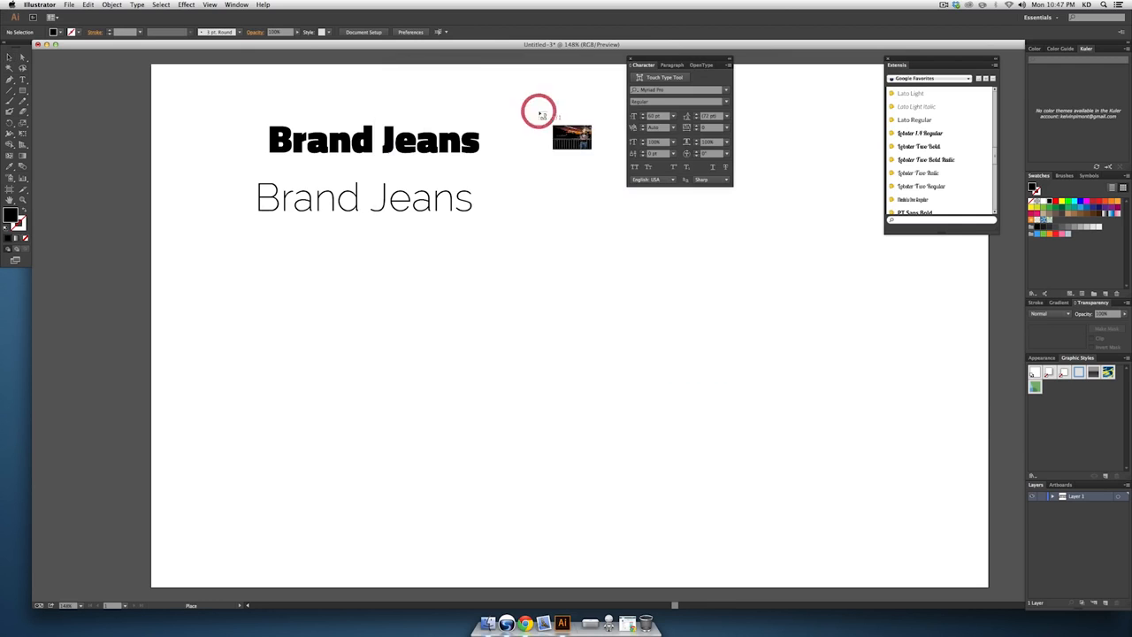
left_click(463, 281)
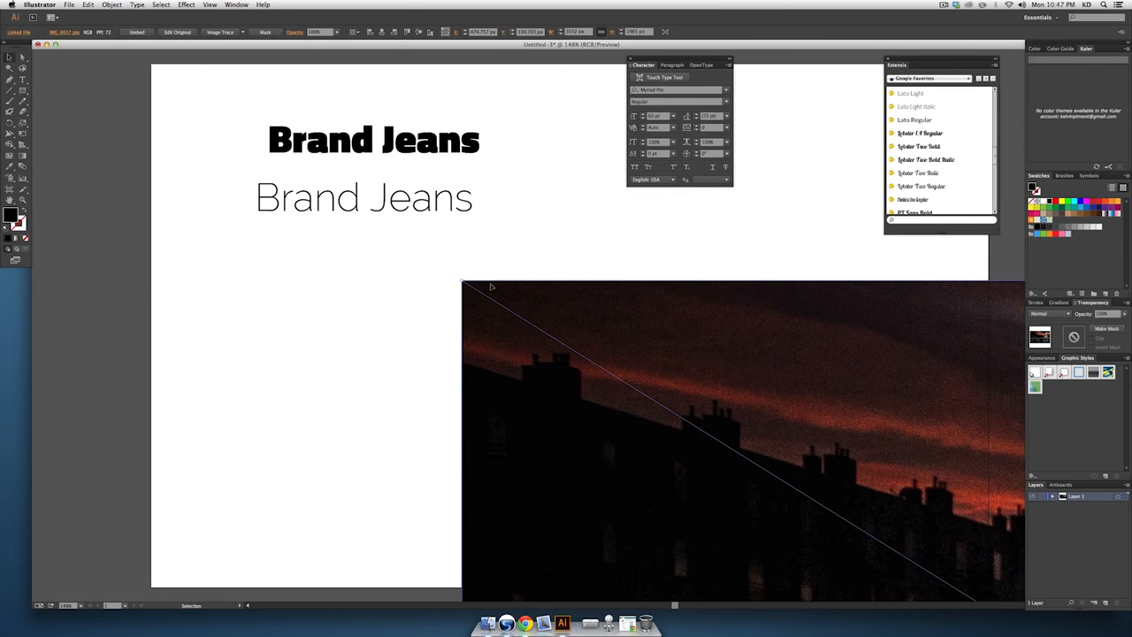
Move the placed photo toward the artboard's upper-left corner and send it to the back, behind both text objects
left_click(88, 4)
mouse_move(69, 4)
left_click(389, 151)
left_click_drag(570, 327, 292, 117)
right_click(312, 111)
mouse_move(354, 161)
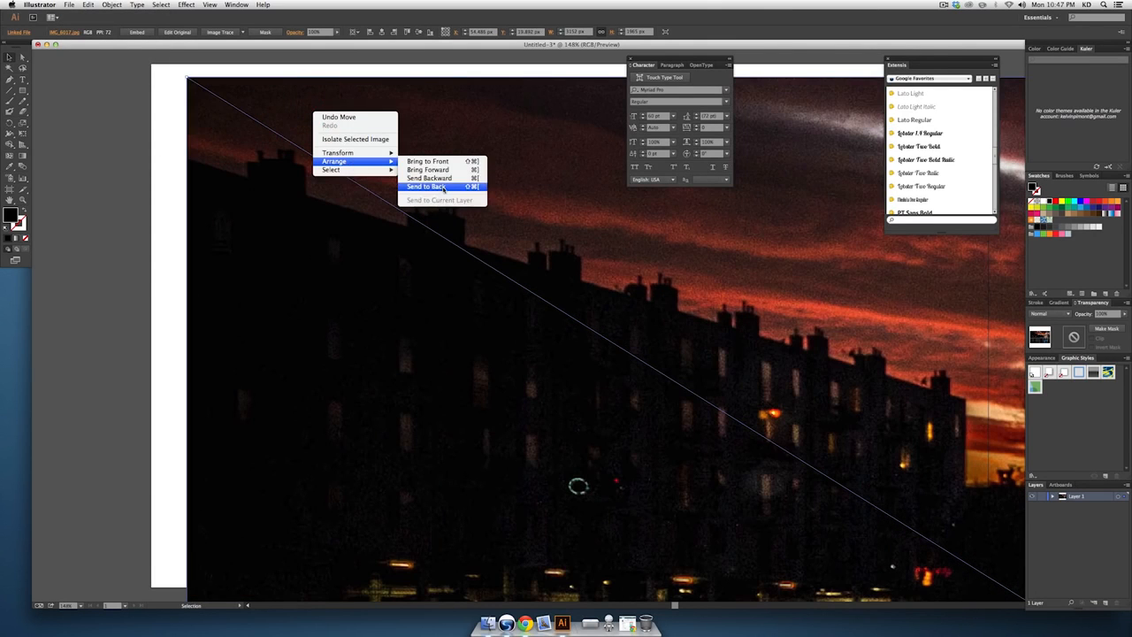
left_click(442, 187)
Scale the photo uniformly to 50%, then shrink it to about 1144 px wide so it fits within the artboard
double_click(22, 125)
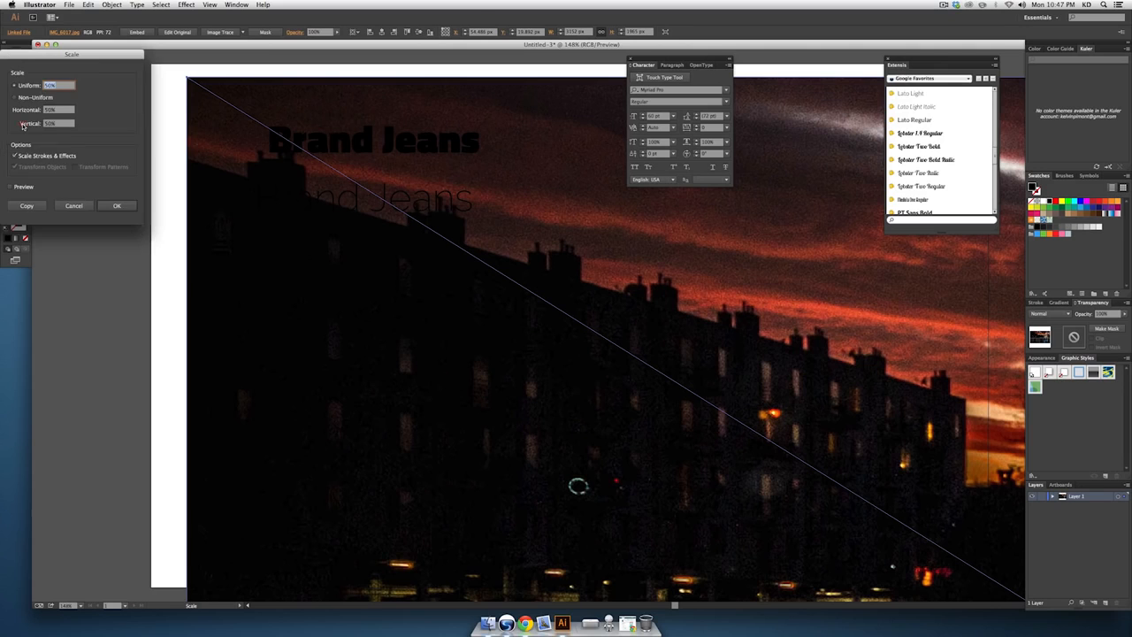
key("Return")
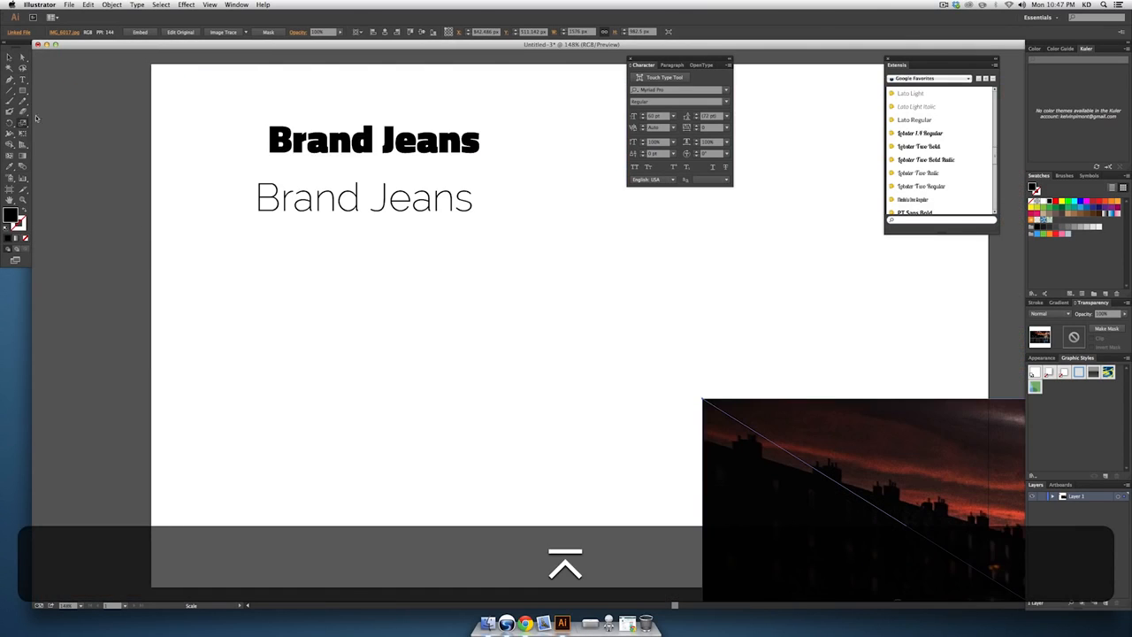
left_click_drag(721, 382, 248, 132)
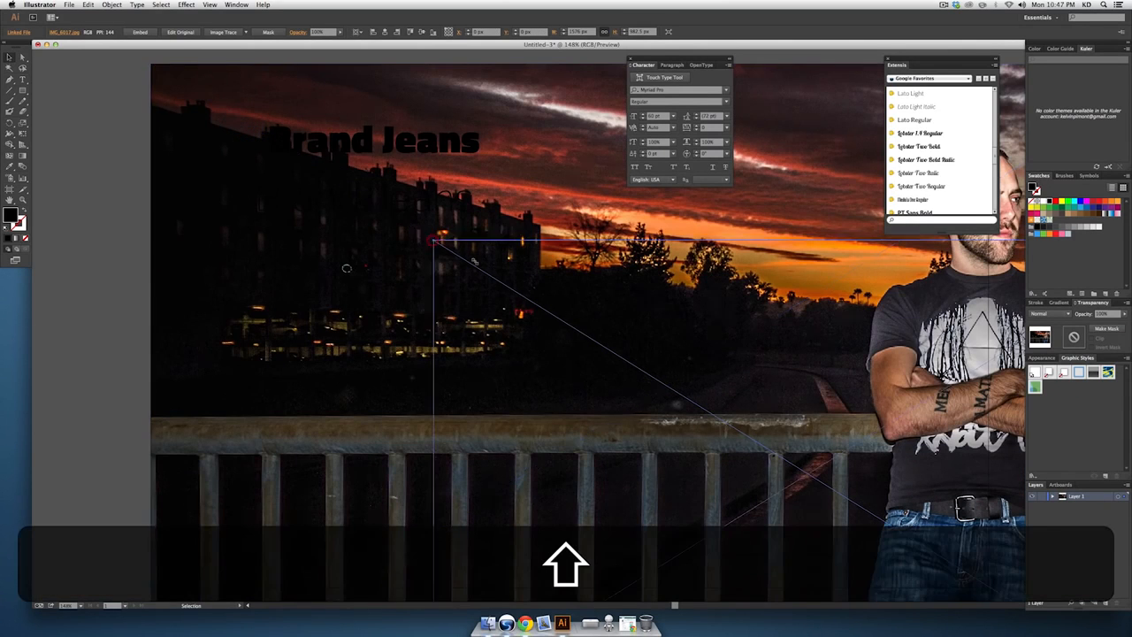
key("super+z")
key("super+shift+z")
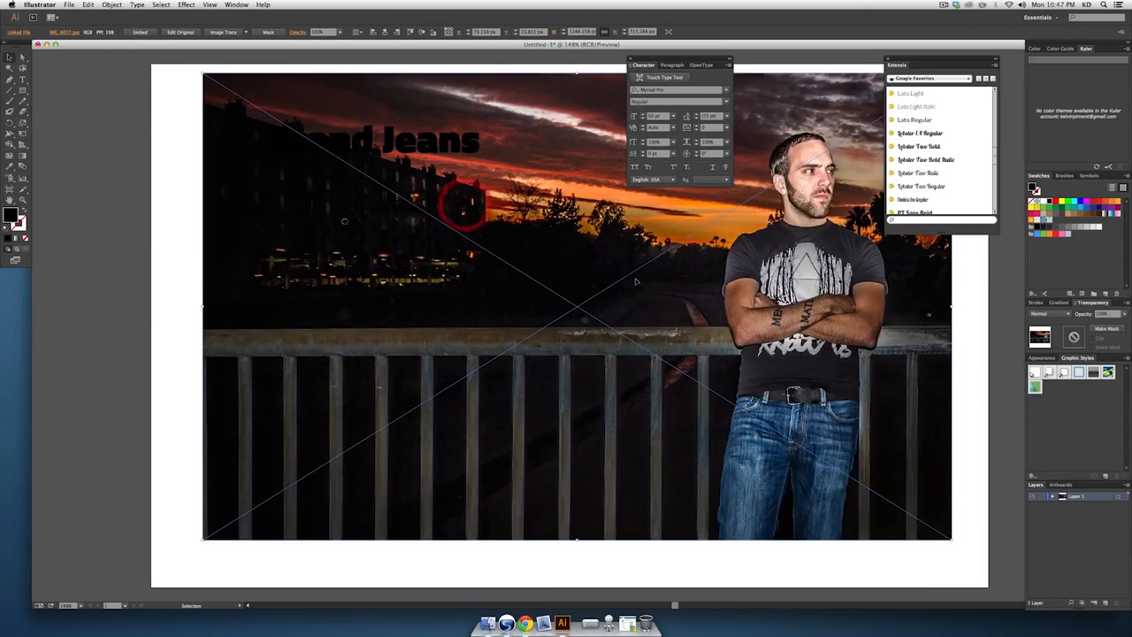
Align the photo's upper-left corner with the artboard's upper-left corner at X 0, Y 0
scroll(238, 260, "right", 3)
scroll(238, 260, "up", 1)
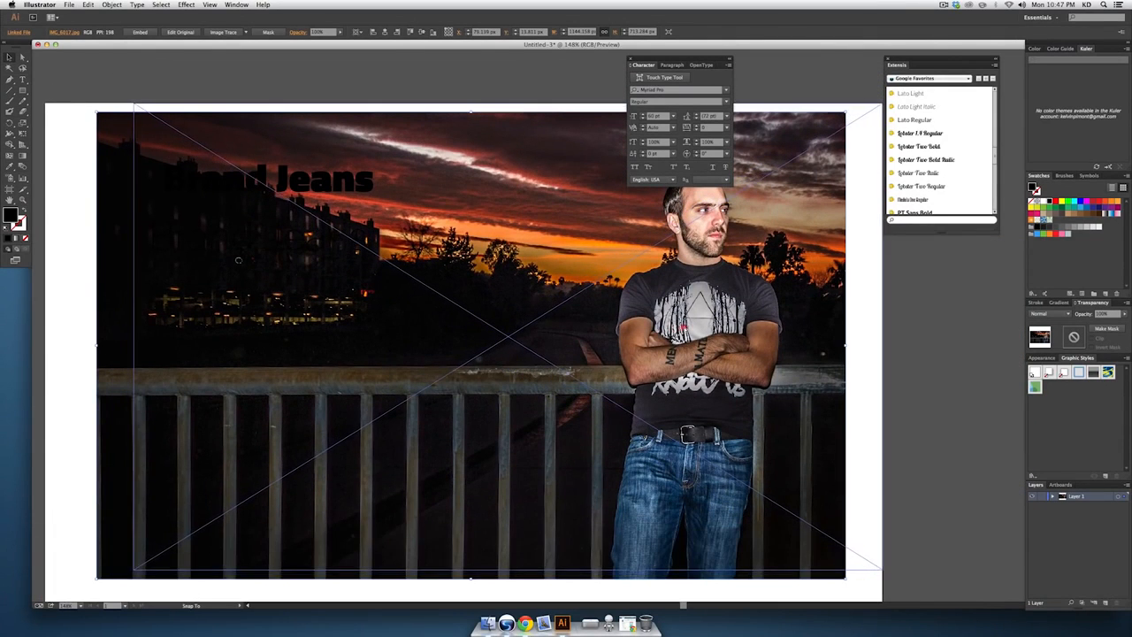
left_click_drag(238, 260, 275, 251)
left_click(371, 33)
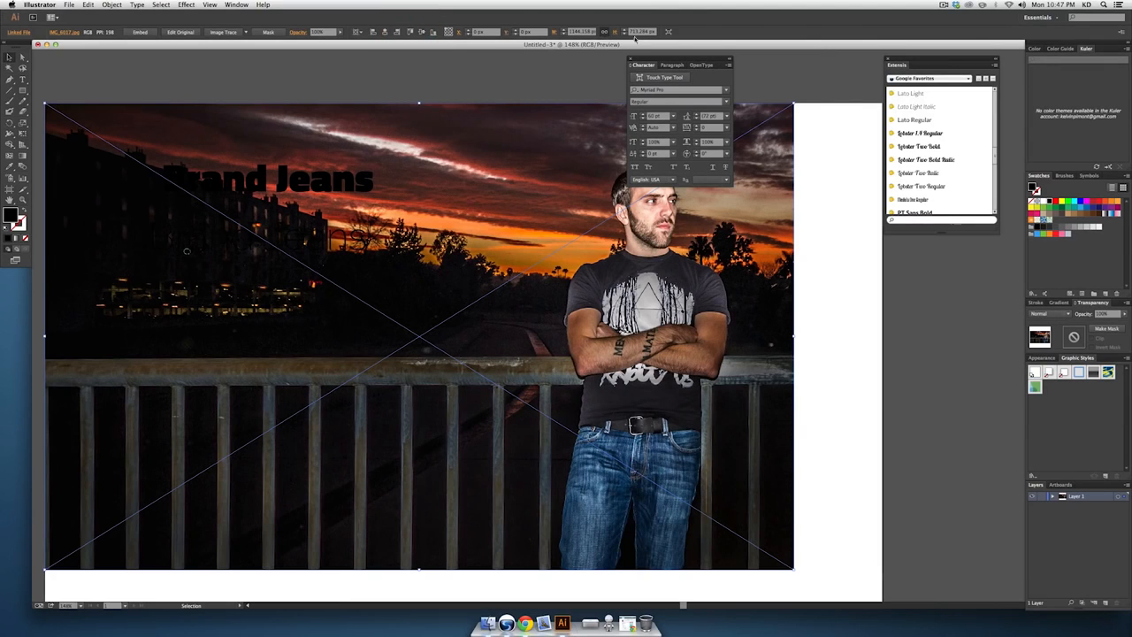
Set the photo's width to 1280 px with its proportions constrained
left_click(584, 32)
type("1200")
key("Return")
double_click(576, 32)
type("1280")
key("Return")
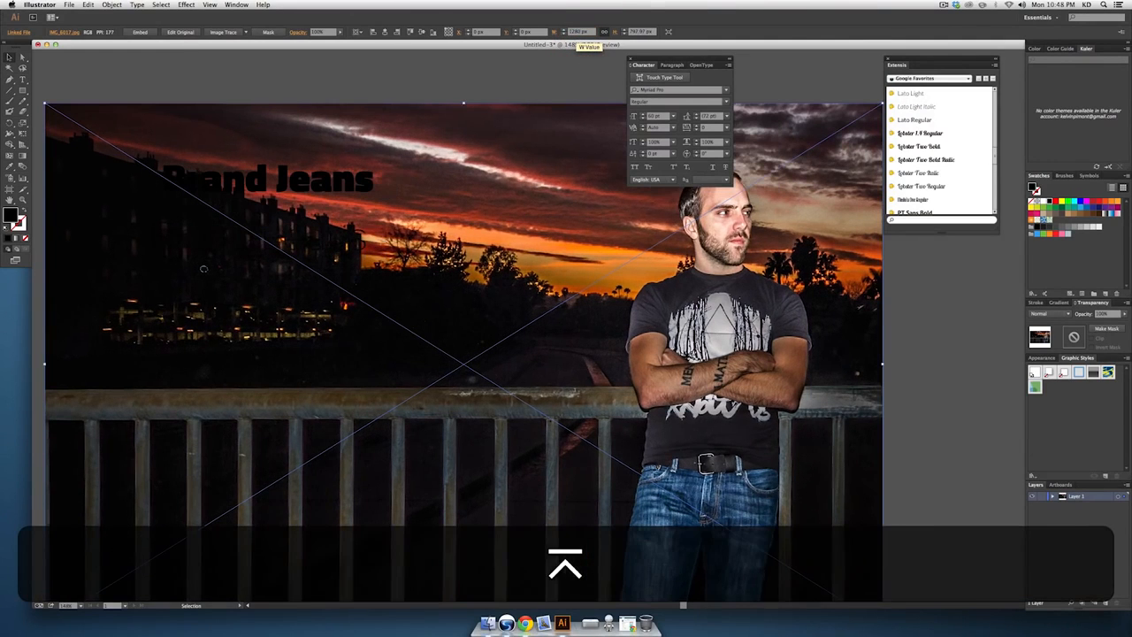
Lock the background photo so it cannot be selected while working on the text
left_click(917, 287)
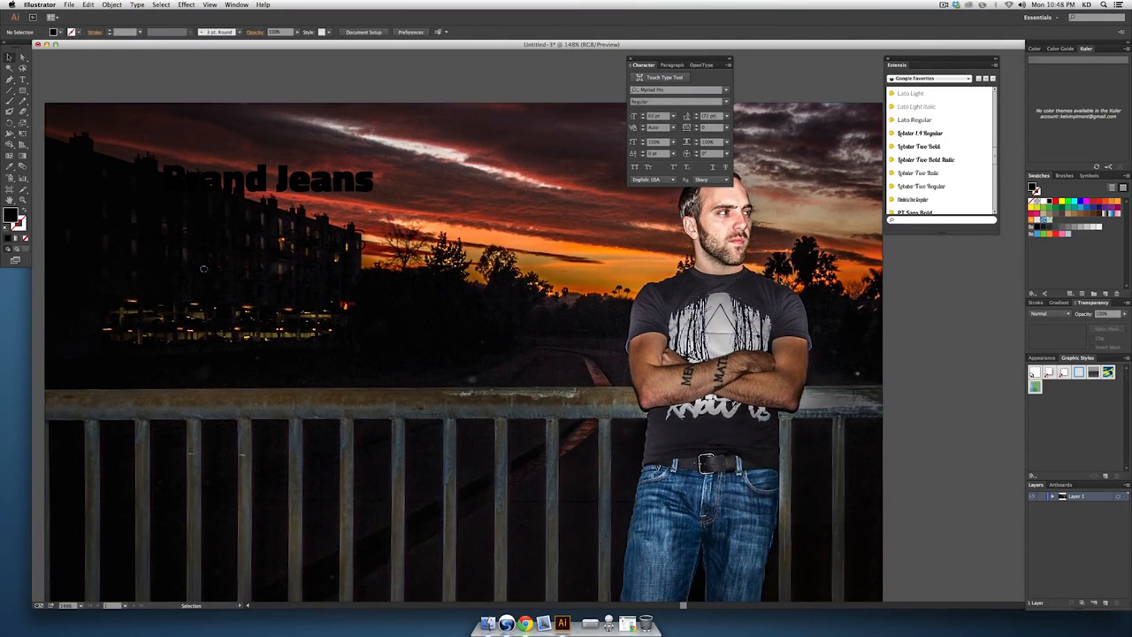
left_click(111, 4)
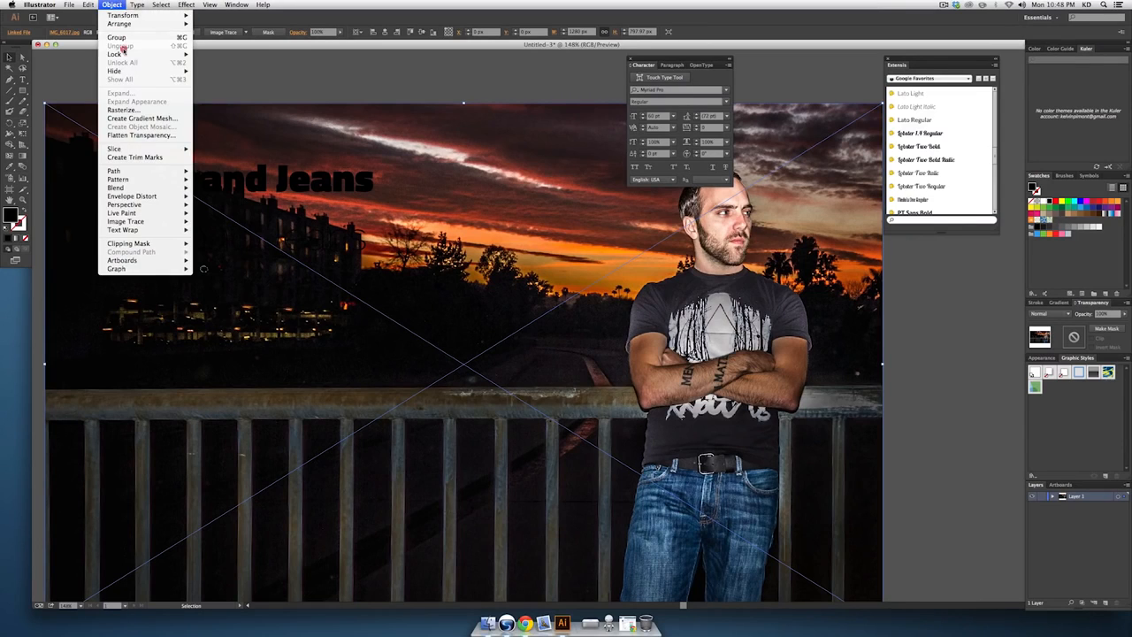
mouse_move(123, 55)
left_click(215, 55)
left_click(358, 76)
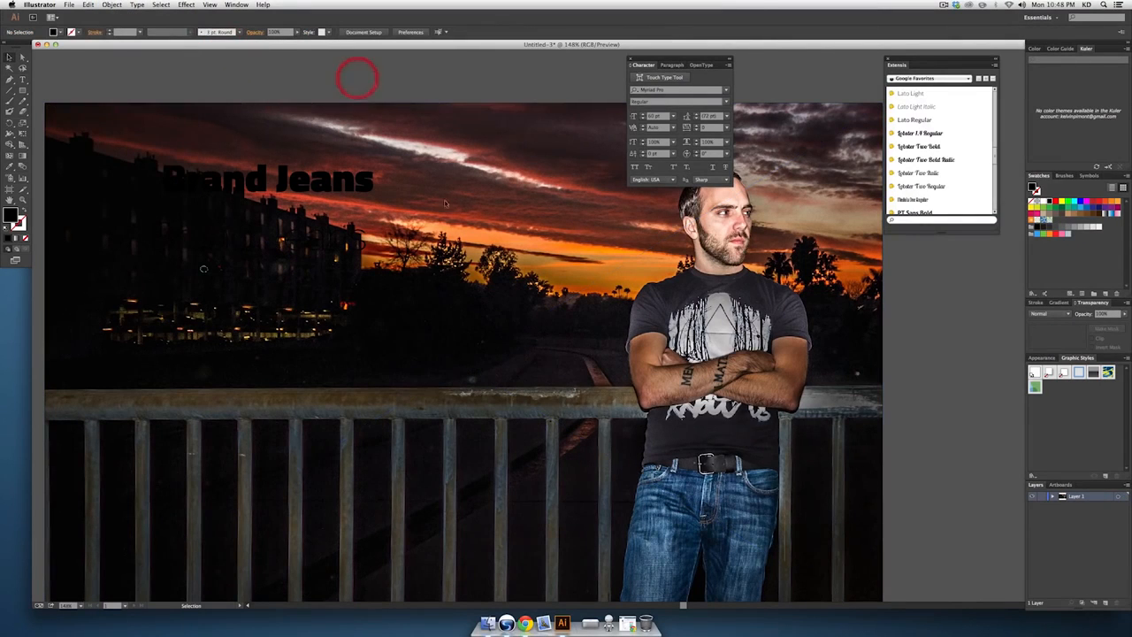
Enlarge the heavy Brand Jeans text to about 104 pt and place it in the photo's upper-left area
left_click_drag(203, 269, 249, 247)
mouse_move(457, 172)
left_mouse_down()
mouse_move(470, 156)
mouse_move(434, 167)
mouse_move(461, 167)
left_mouse_up()
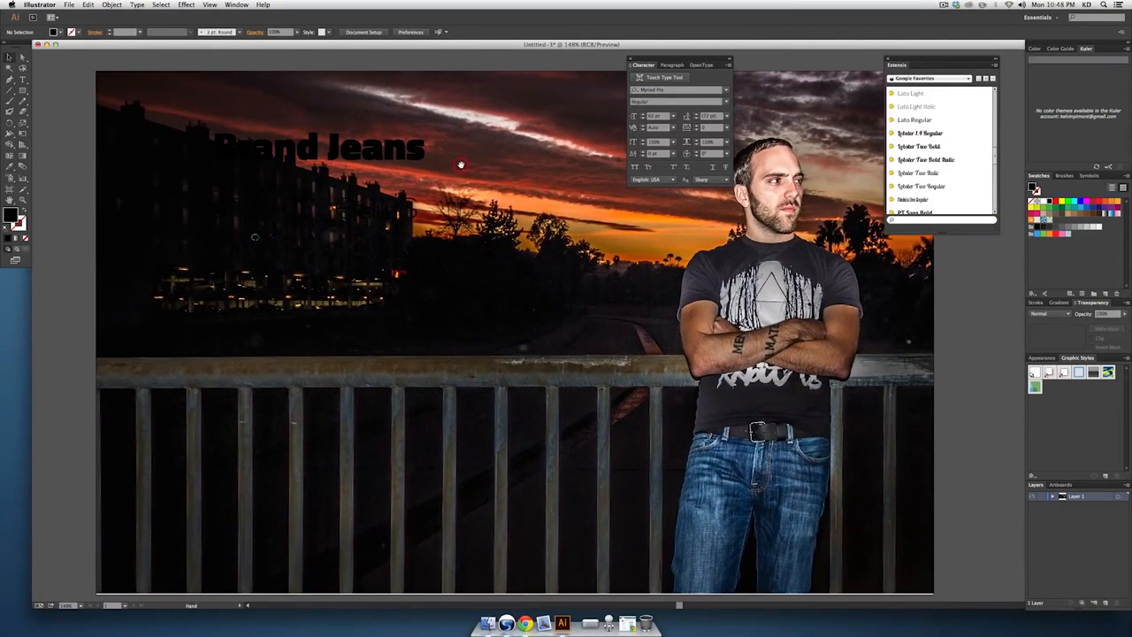
left_click(372, 156)
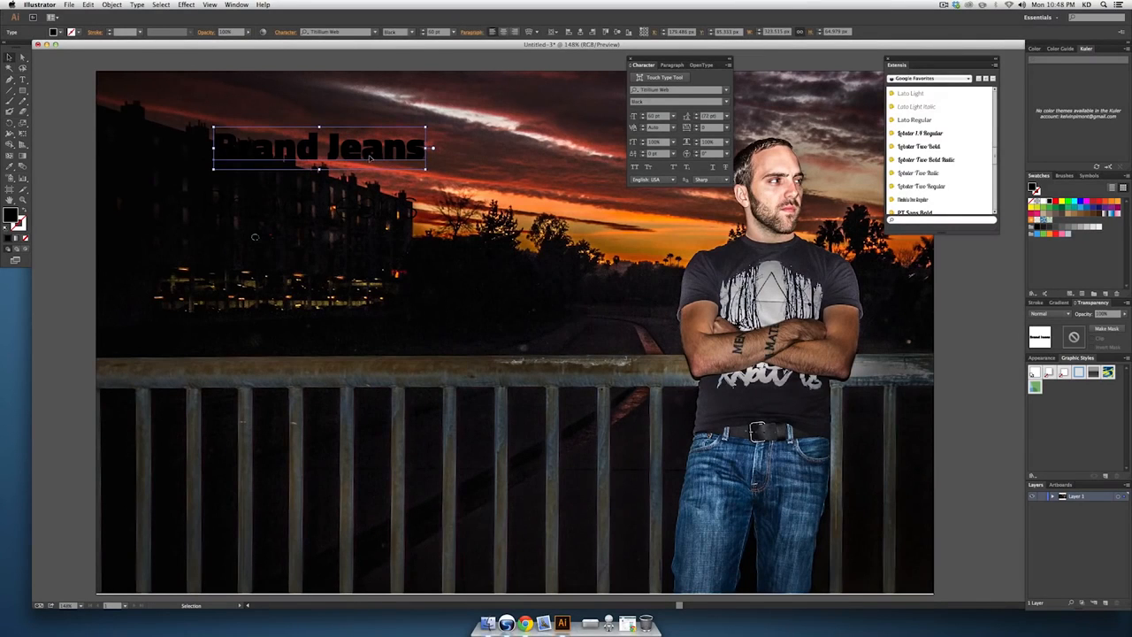
left_click_drag(405, 158, 480, 155)
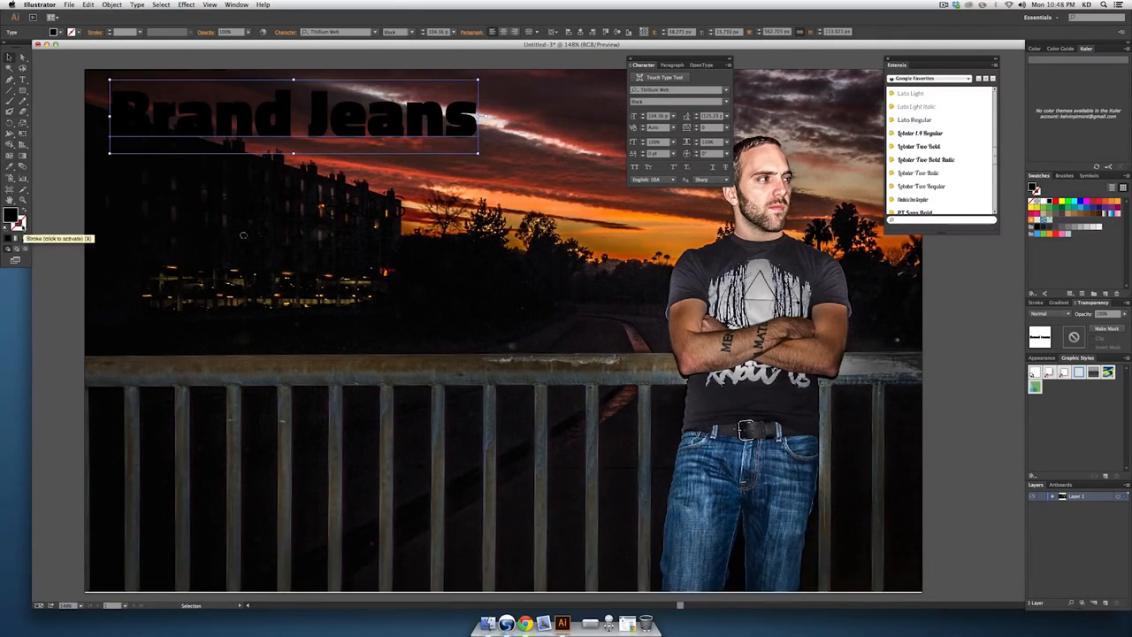
Give the large Brand Jeans text a white fill and no stroke
left_click(6, 227)
left_click(19, 227)
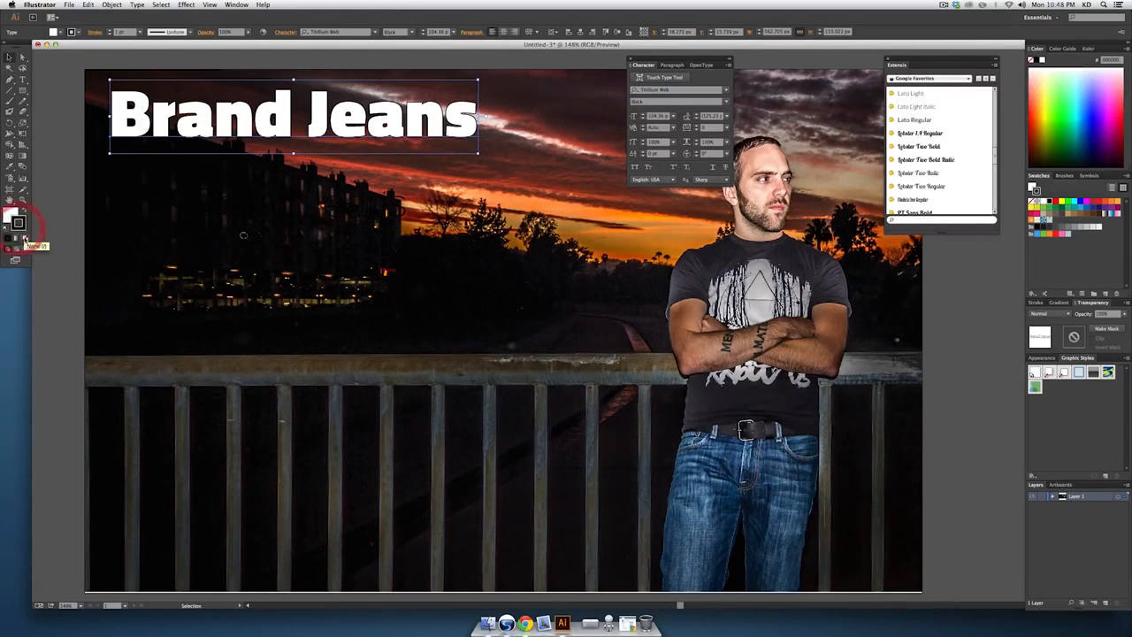
left_click(25, 238)
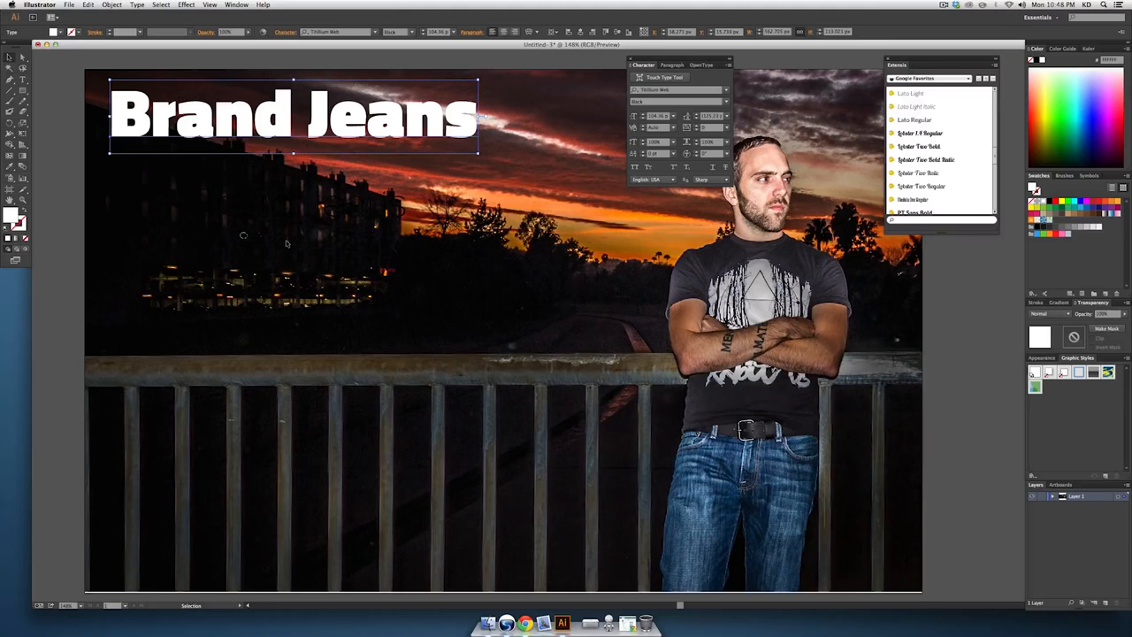
Find the thin black Brand Jeans copy using Outline view, select it and delete it from the artboard
key("super")
key("super+y")
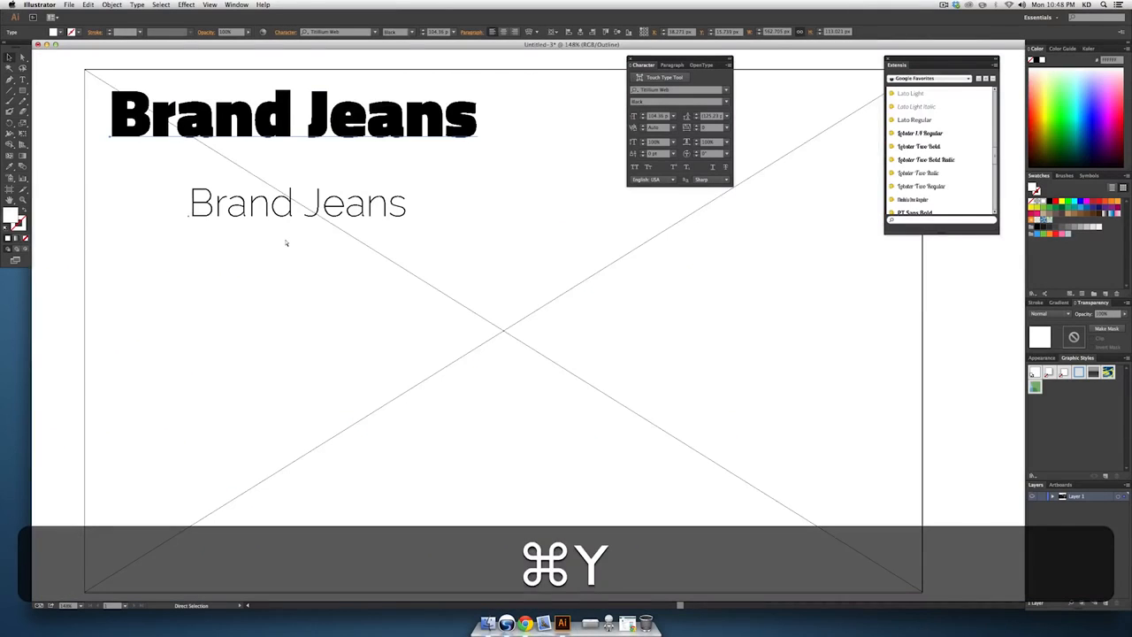
left_click(345, 213, "super")
key("super+y")
left_click_drag(345, 213, 521, 188)
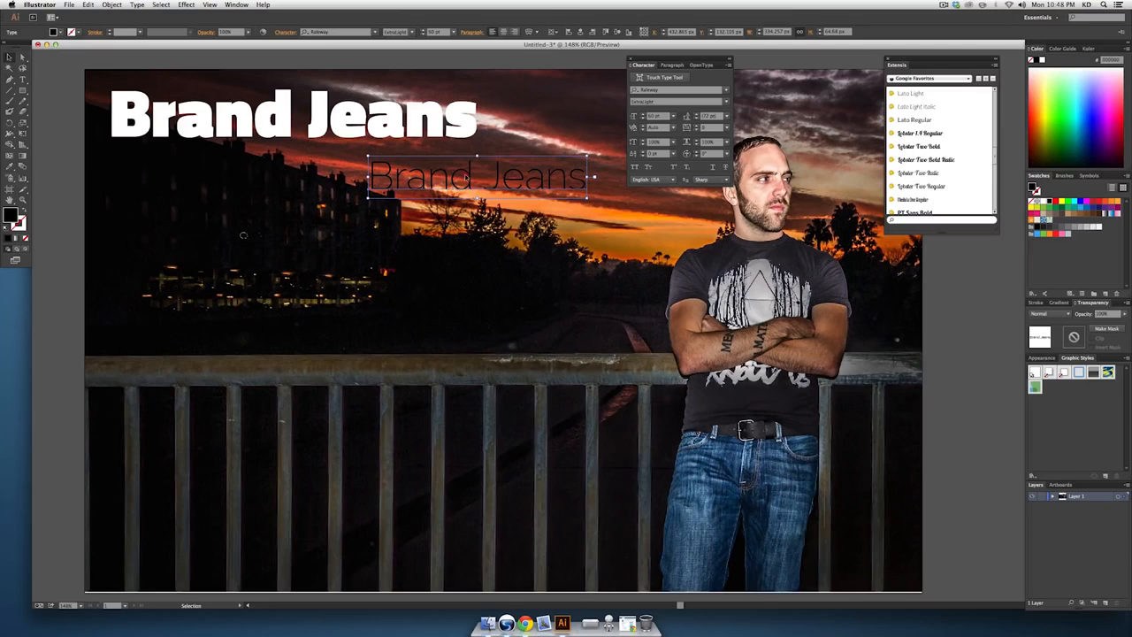
key("BackSpace")
Place three copies of the white Brand Jeans text below the original and set the first copy in Lobster 1.4 Regular
left_click_drag(393, 122, 461, 362)
left_click(446, 202)
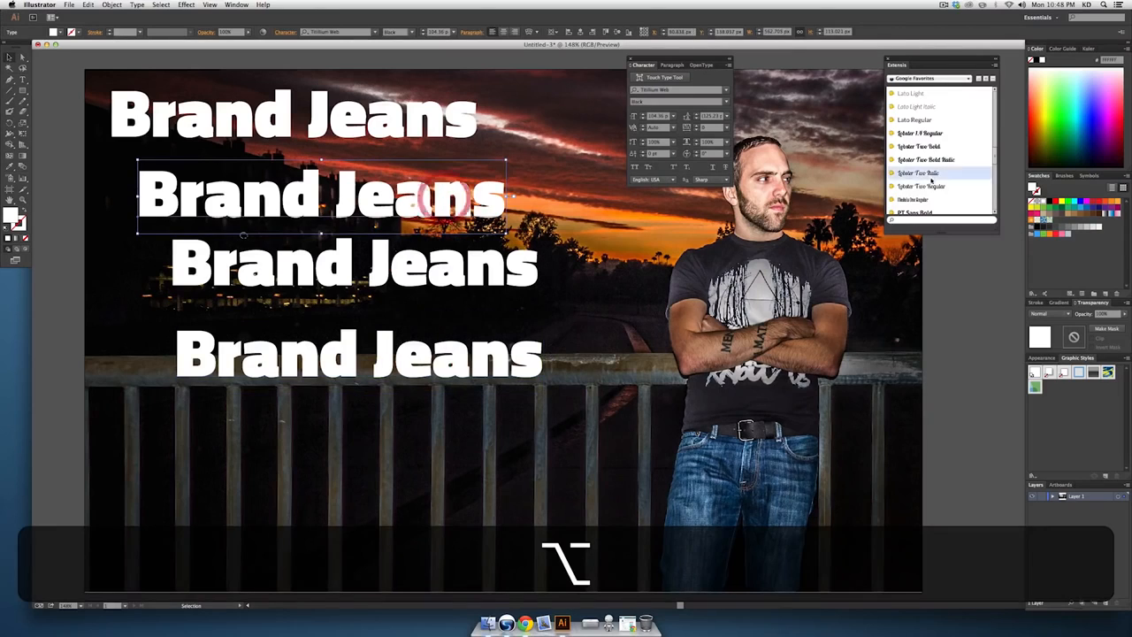
left_click(938, 134)
left_click(483, 276)
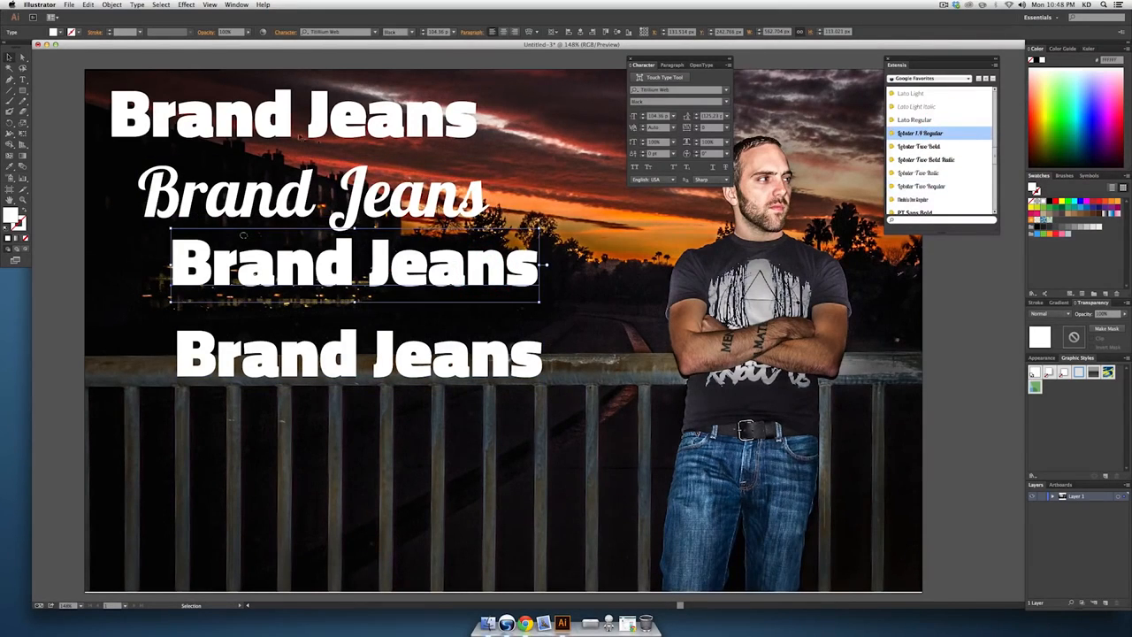
Colour the word "Brand" red in the topmost Brand Jeans text
key("t")
left_click_drag(308, 115, 73, 118)
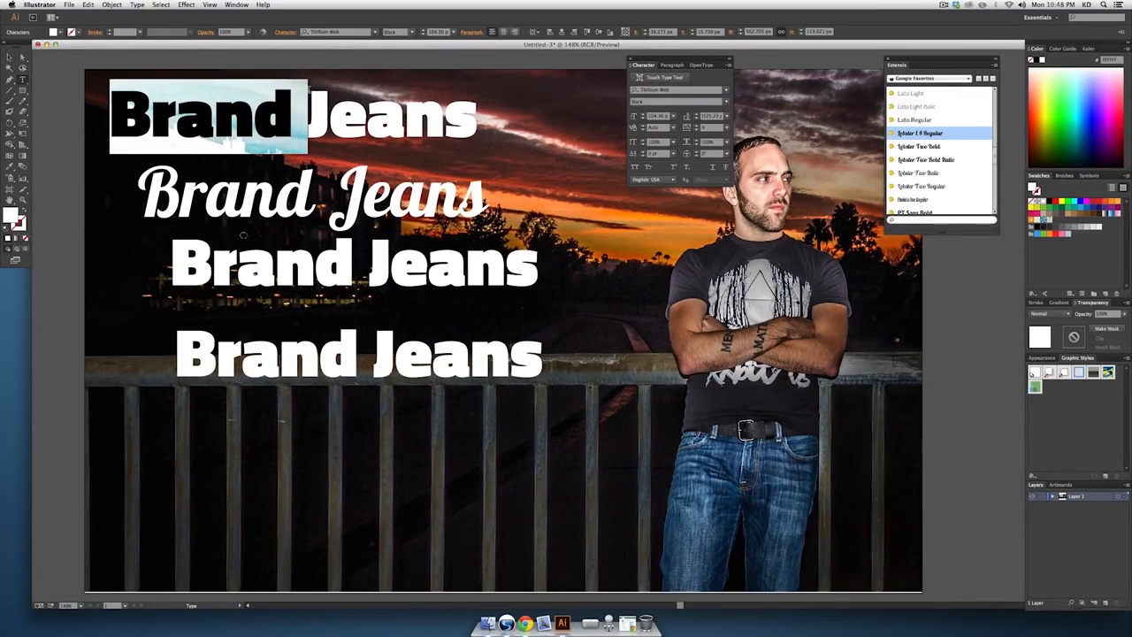
left_click(1055, 203)
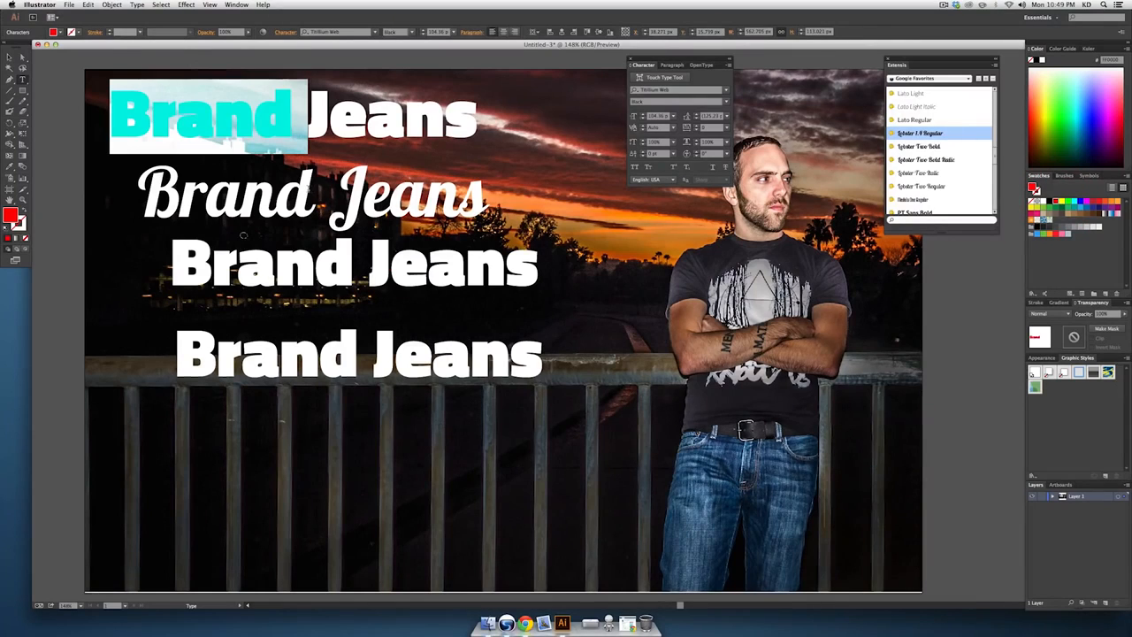
left_click(8, 60)
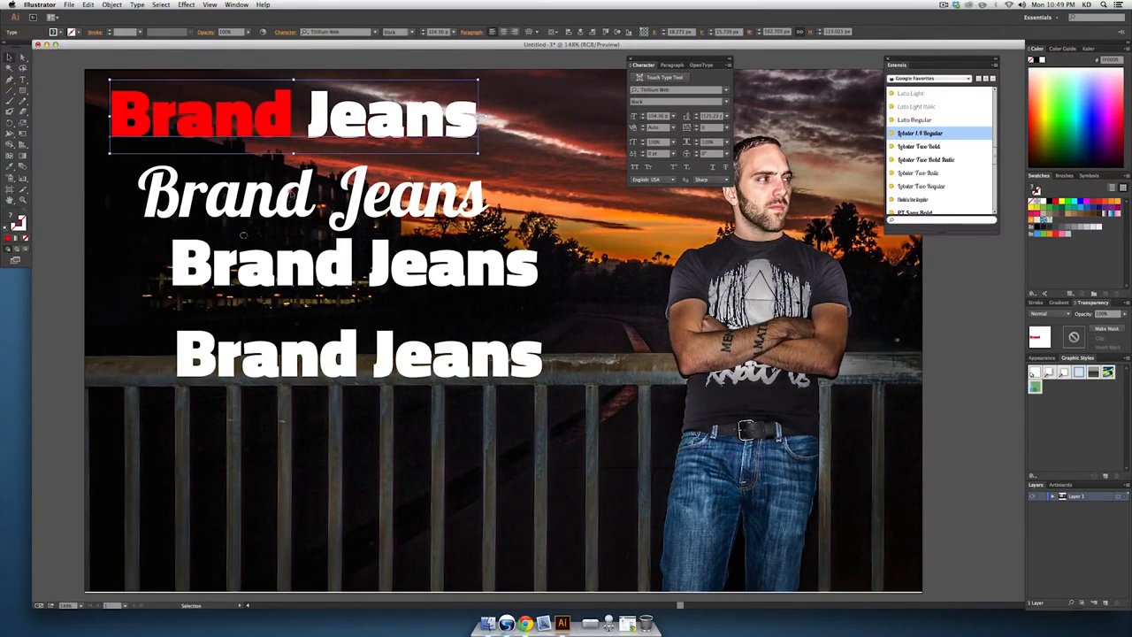
Delete the three white Brand Jeans copies below the two-colour original
left_click(291, 192)
left_click(390, 270, "shift")
left_click(451, 354, "shift")
key("shift+BackSpace")
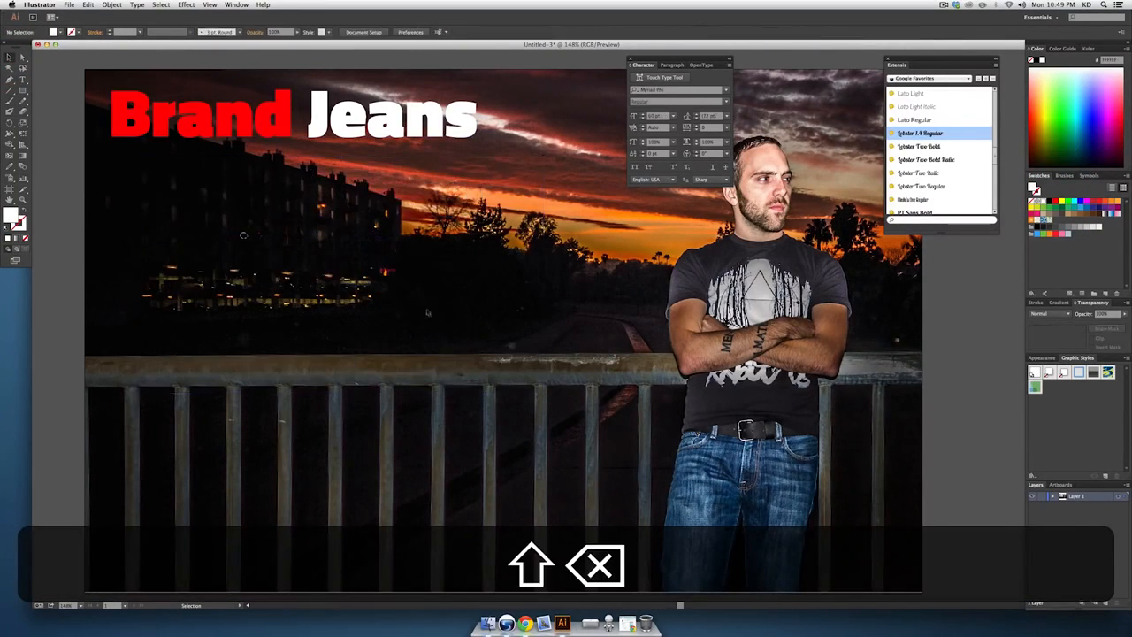
Duplicate the red and white Brand Jeans text into four evenly spaced lines and set the second line in Lobster 1.4 Regular
left_click_drag(353, 131, 358, 199)
key("super+d")
key("super+d")
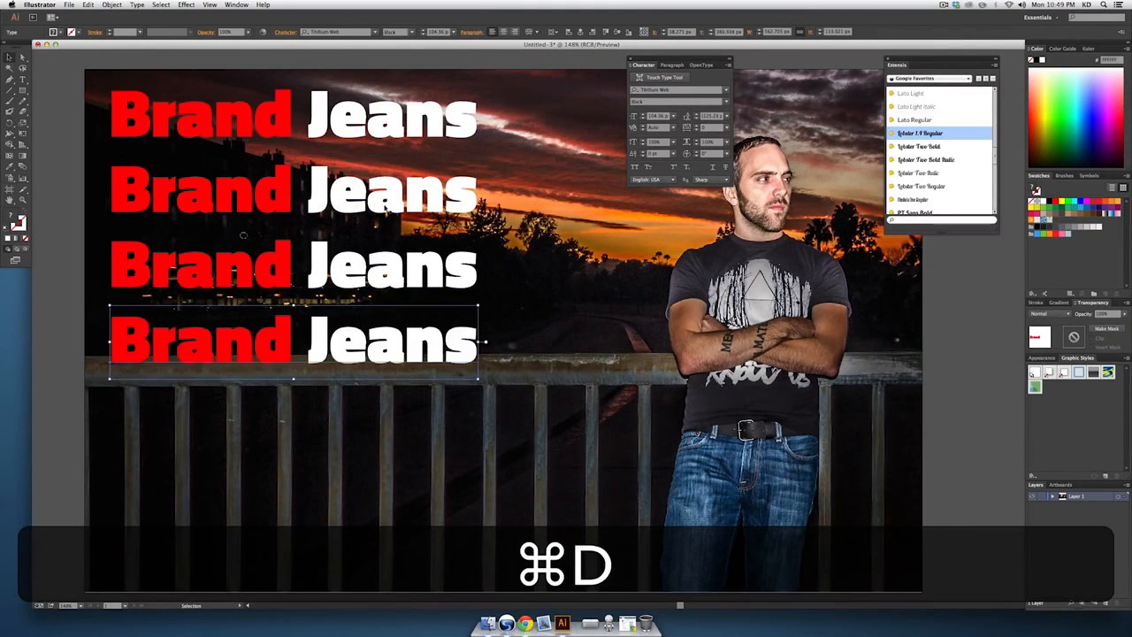
left_click(396, 193)
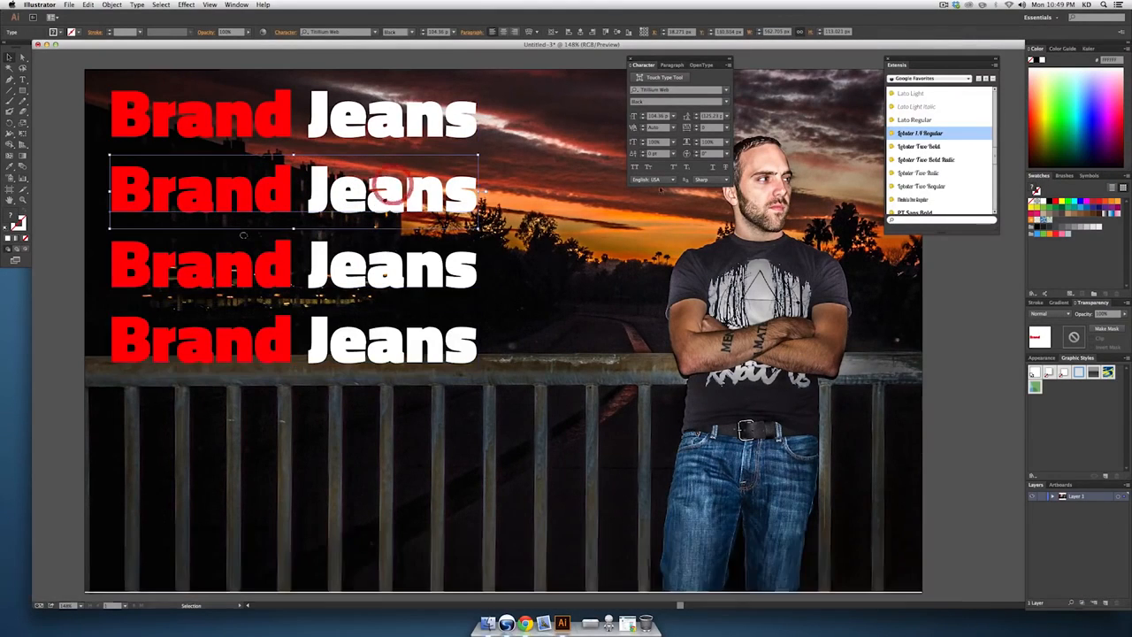
left_click(921, 133)
Set the third Brand Jeans line in Herr Von Muellerhoff script and the fourth in Elsie Swash Caps Black
left_click(436, 279)
scroll(951, 174, "up", 3)
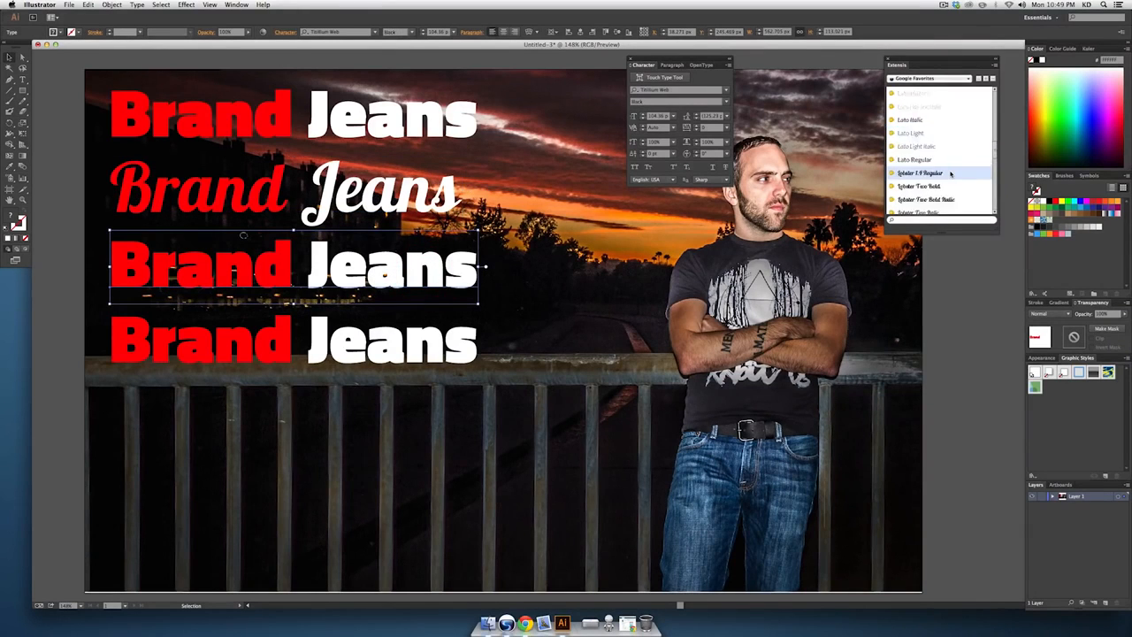
scroll(951, 175, "up", 3)
left_click(951, 173)
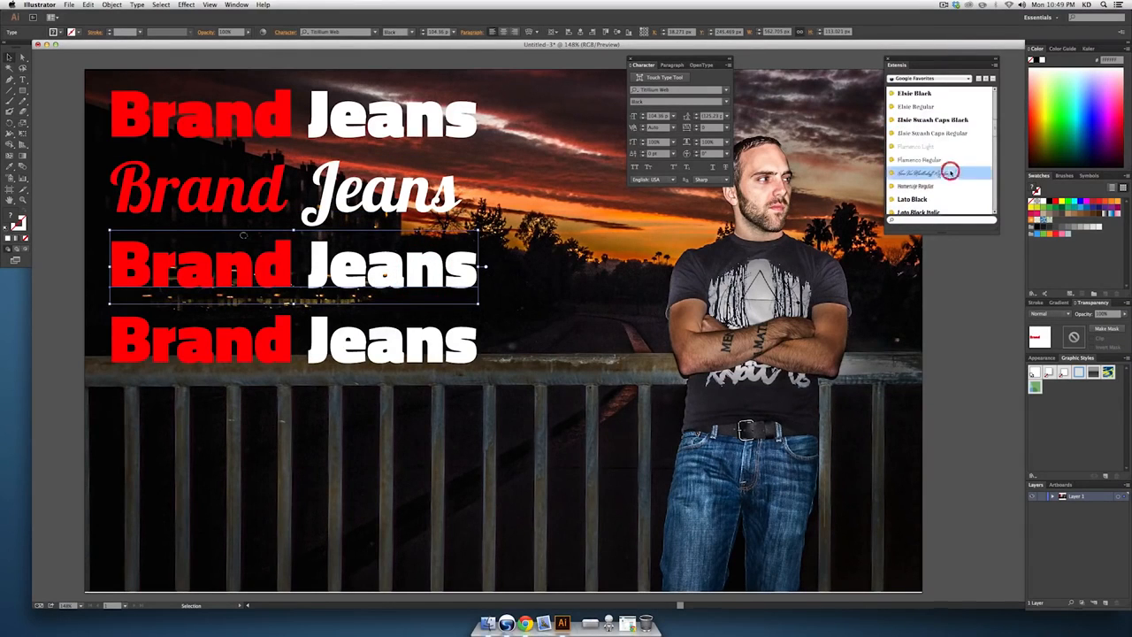
left_click(428, 352)
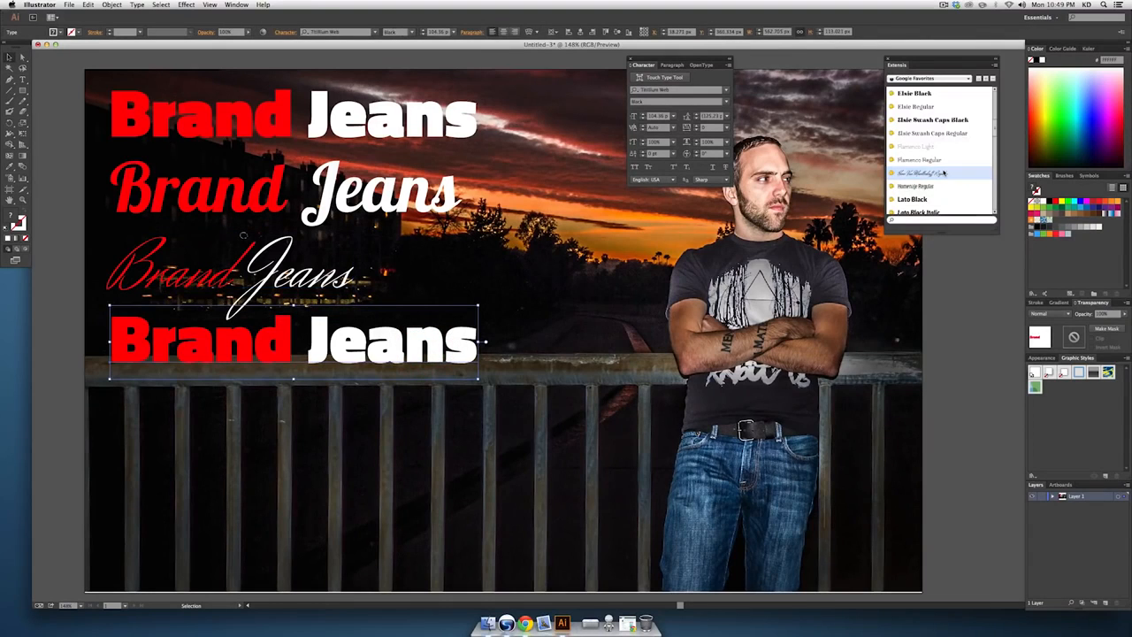
scroll(946, 174, "up", 3)
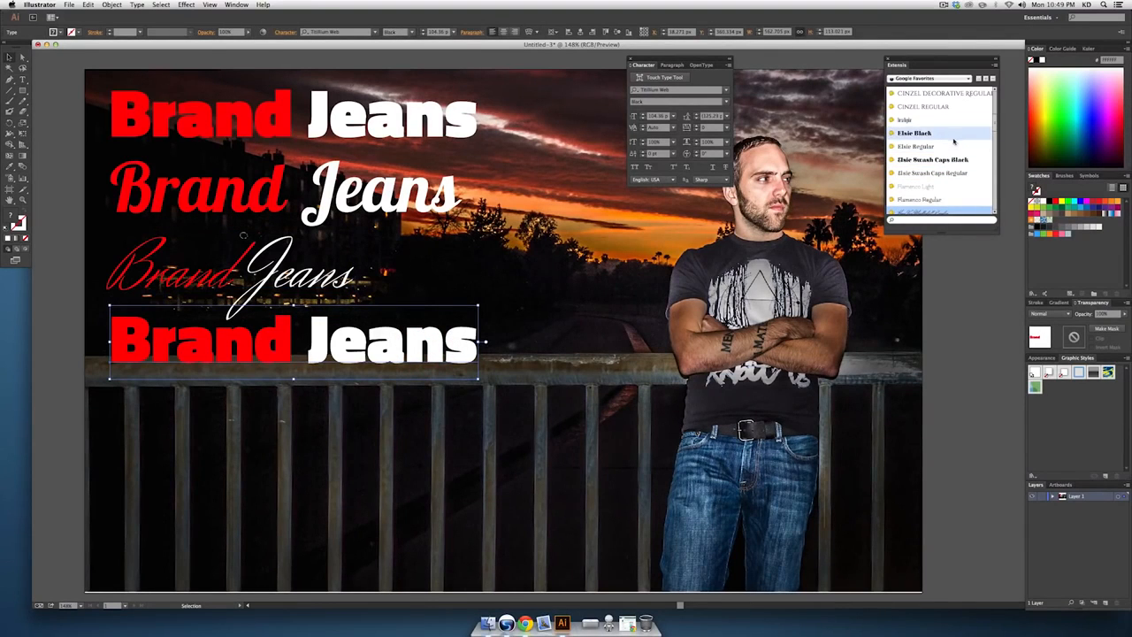
left_click(947, 159)
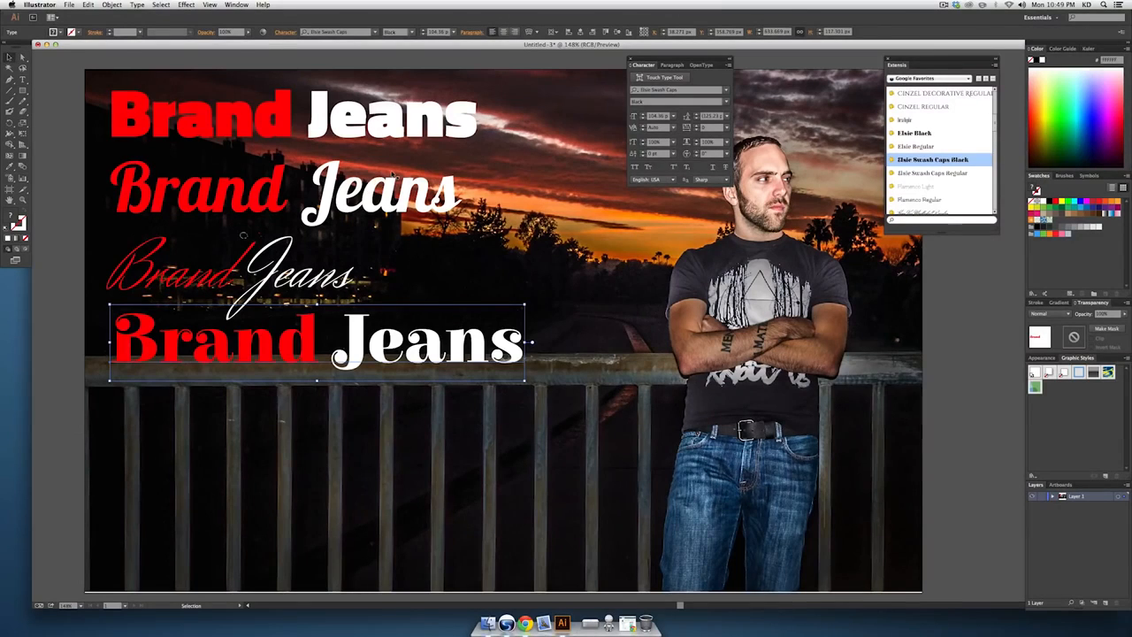
Delete the three alternative-font Brand Jeans lines, keeping only the heavy sans-serif original
left_click(375, 131)
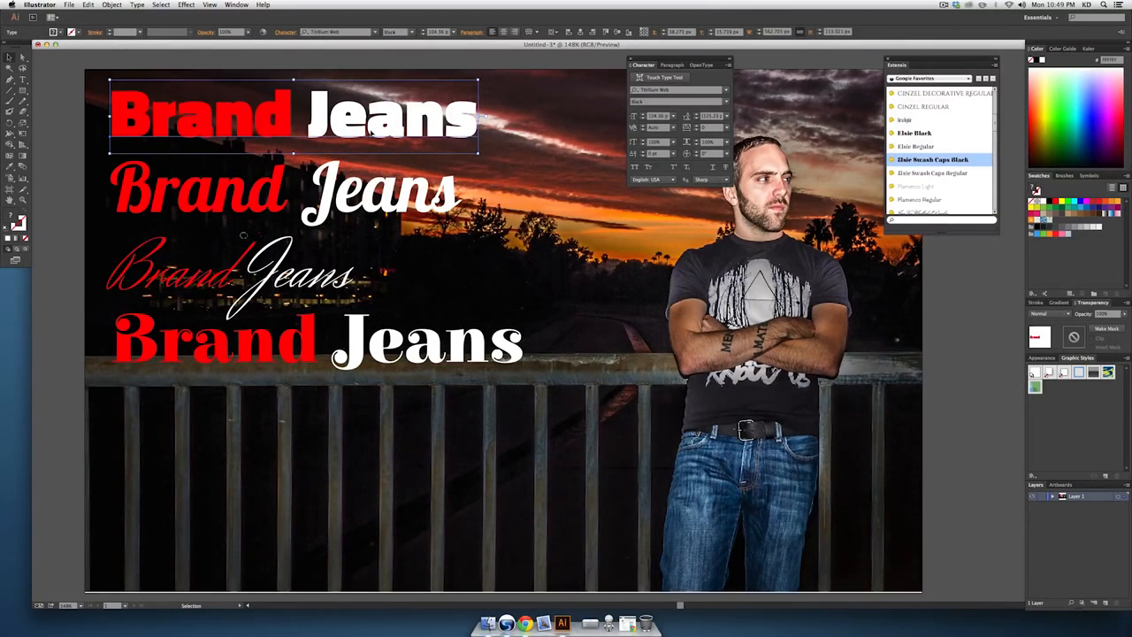
left_click(357, 315)
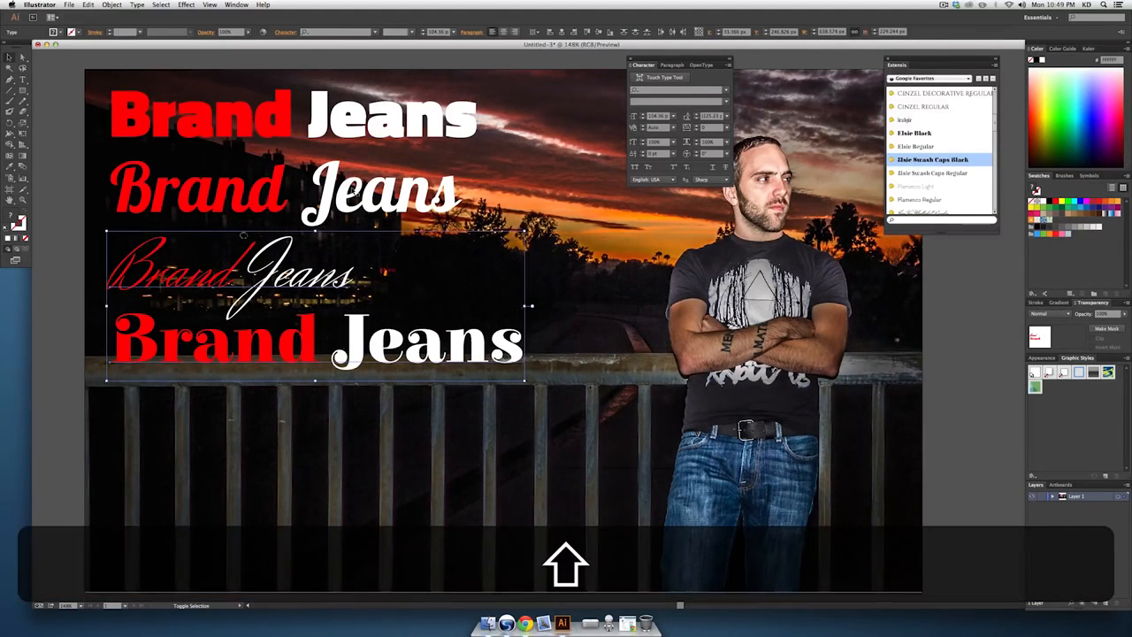
left_click(340, 186, "shift")
key("BackSpace")
Duplicate the Brand Jeans text directly below itself and replace the copy's wording with "Everything always has a tagline"
left_click(356, 125)
left_click_drag(356, 125, 364, 199)
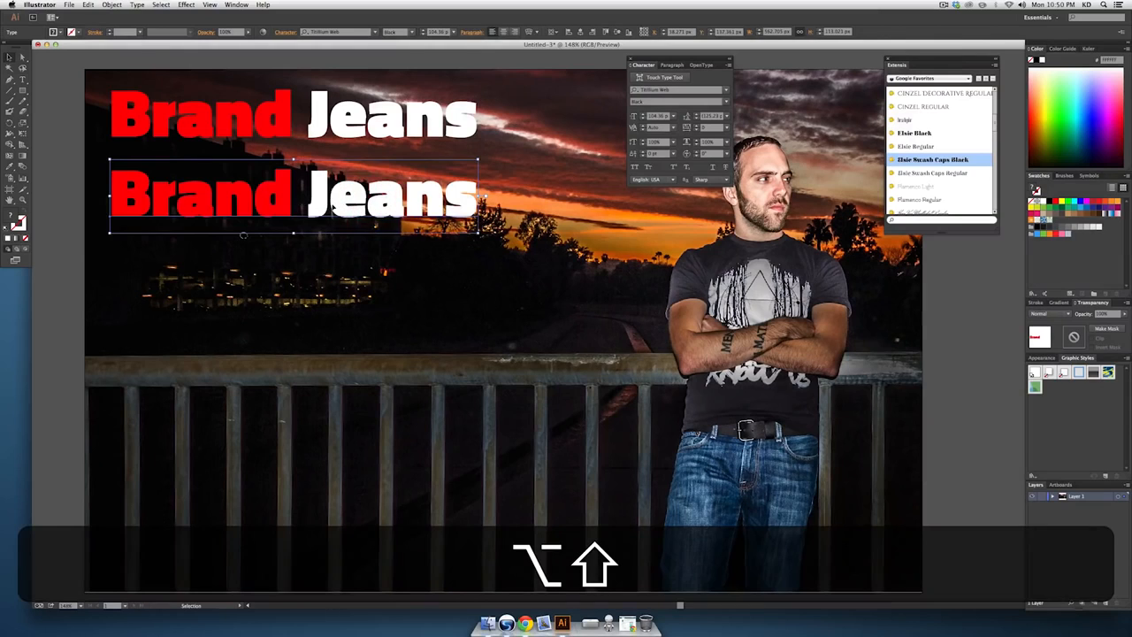
triple_click(323, 203)
type("Ever")
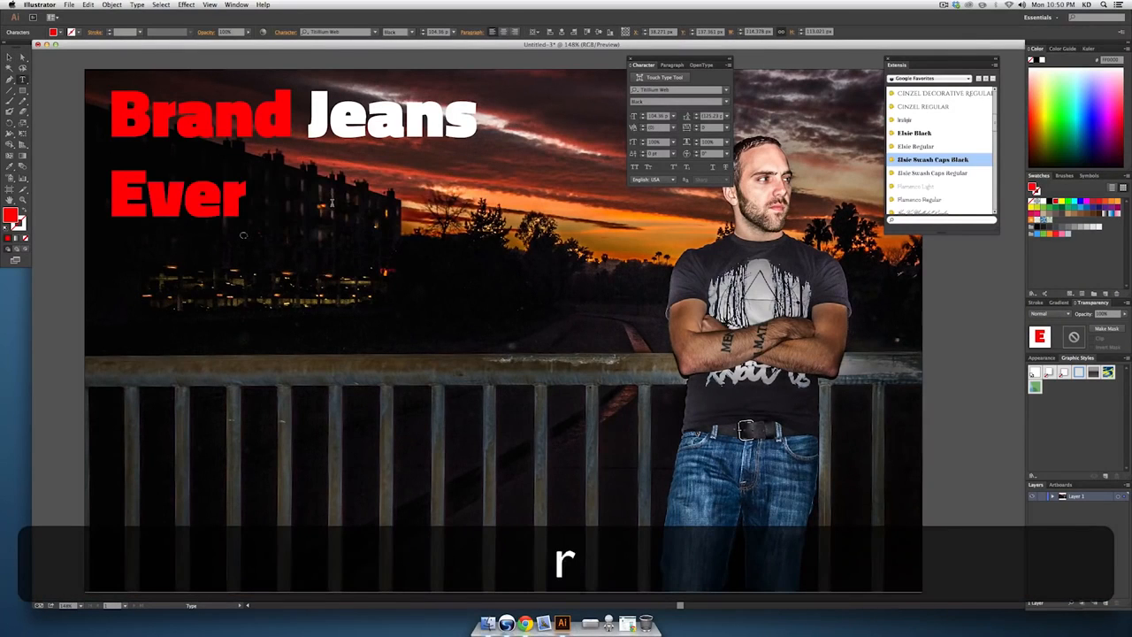
type("ything alw")
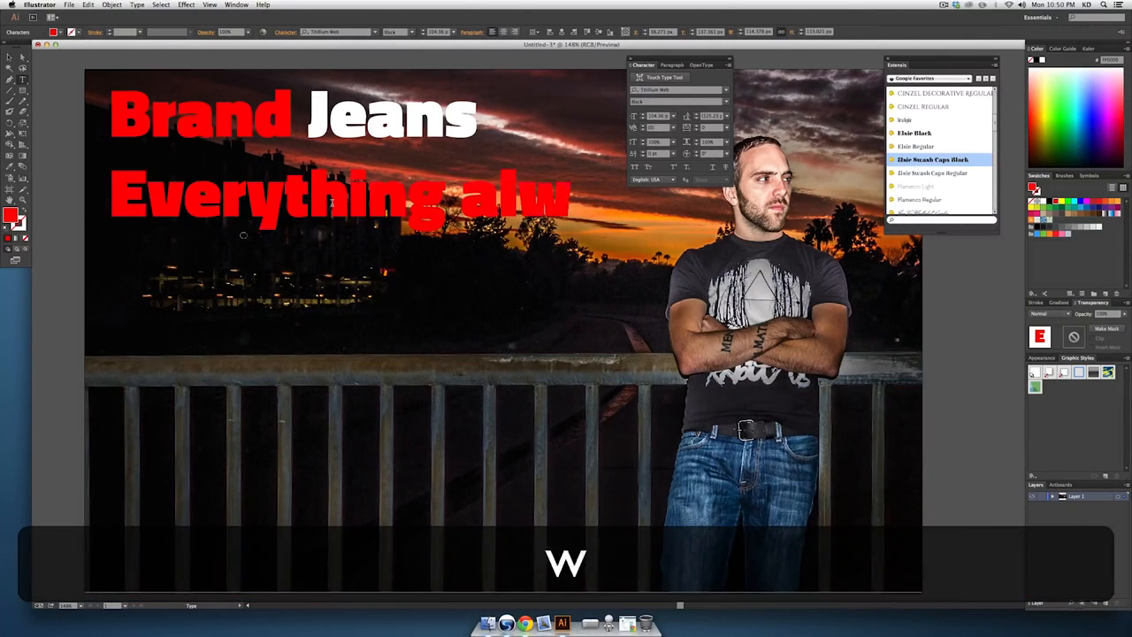
type("ays has")
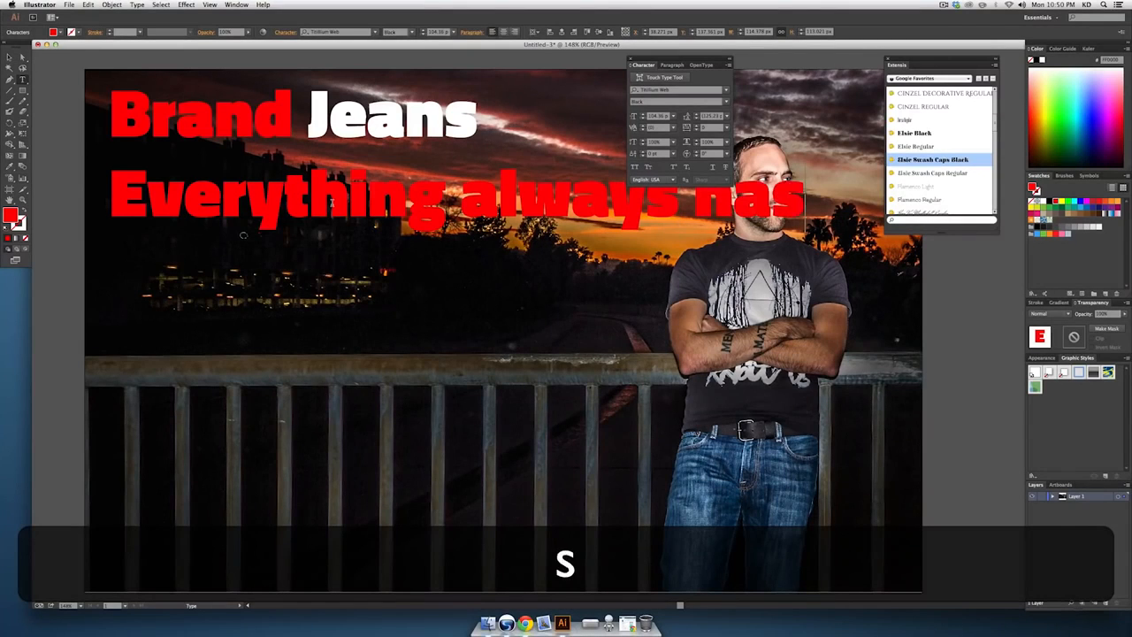
type(" a tagline")
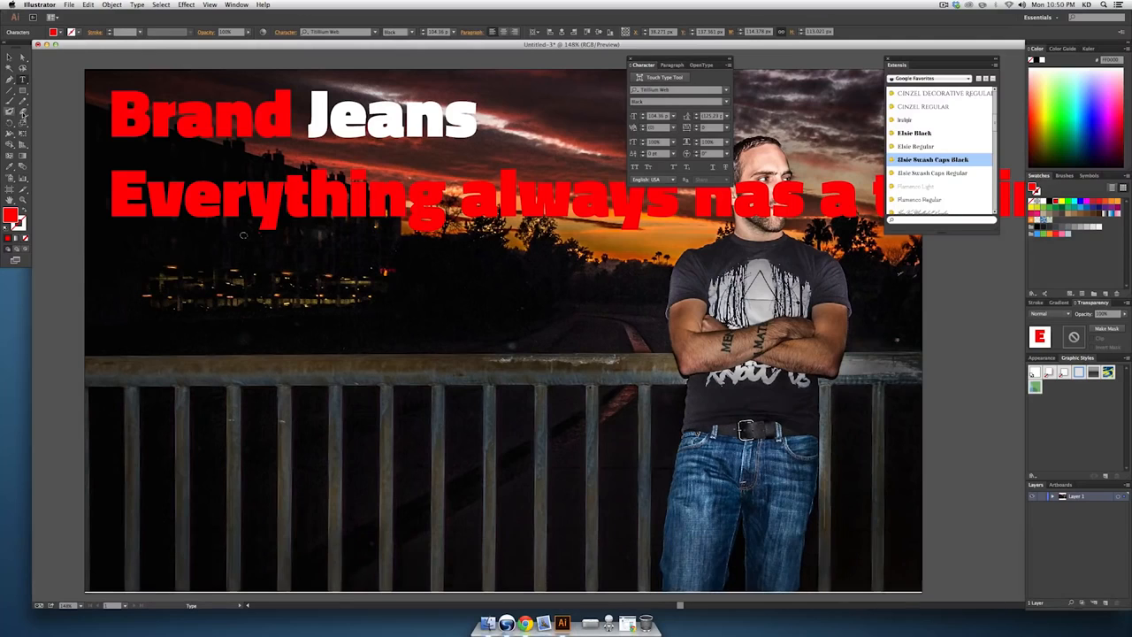
left_click(9, 60)
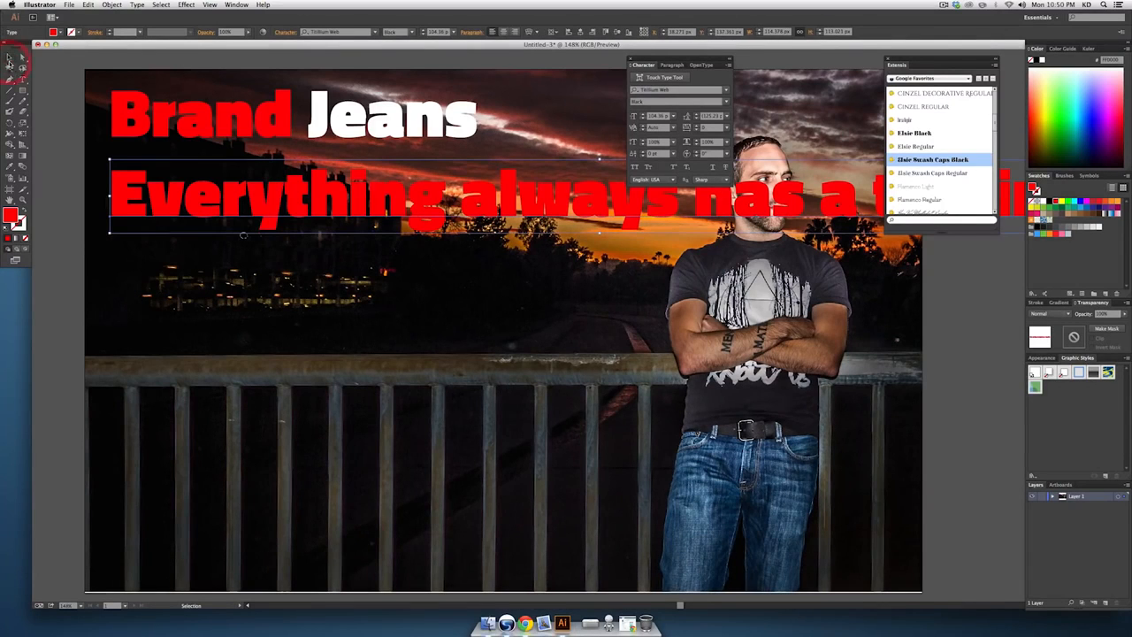
Set the tagline's font size to 30 pt
double_click(437, 32)
type("30")
key("Return")
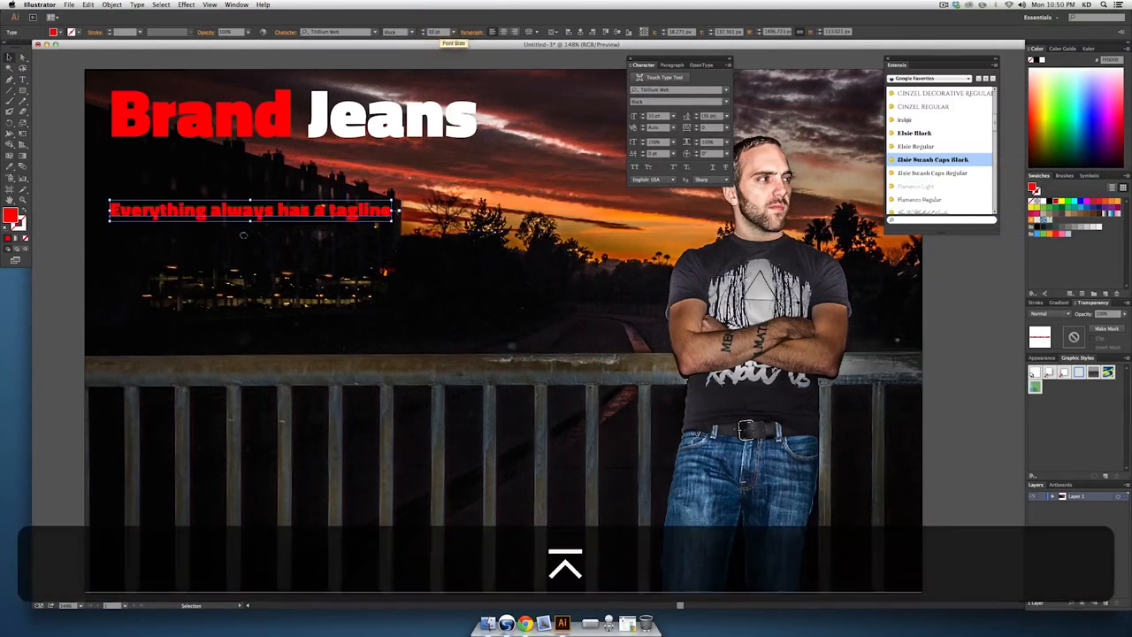
Try the Dorsa and Medula One fonts from the Google Favorites set on the tagline
left_click(936, 122)
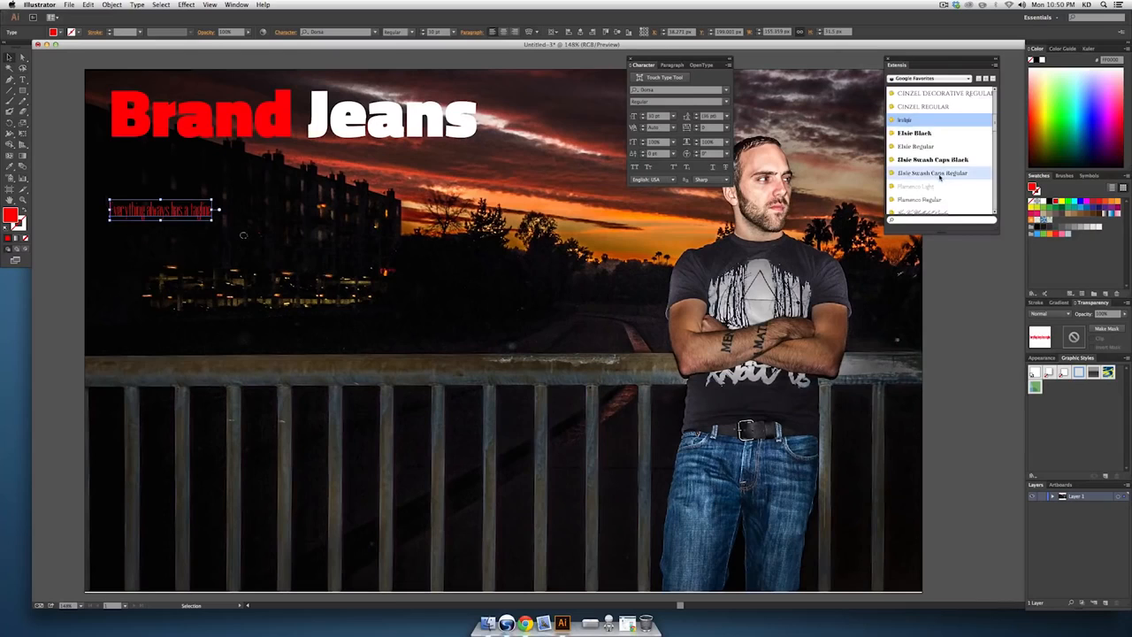
scroll(937, 168, "down", 5)
scroll(939, 178, "down", 6)
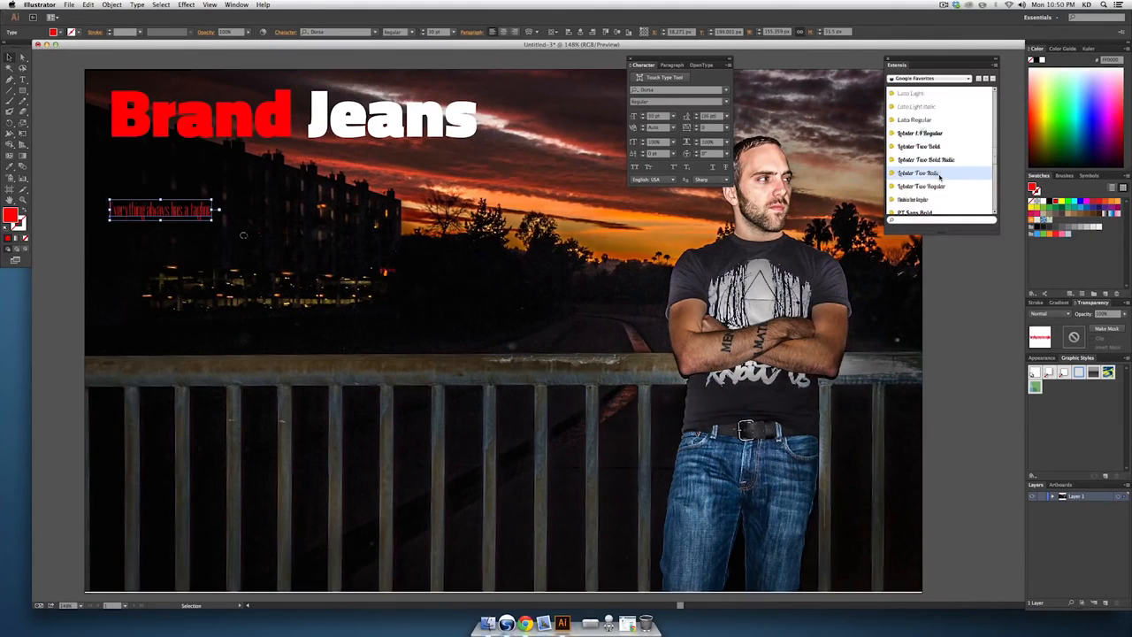
left_click(945, 161)
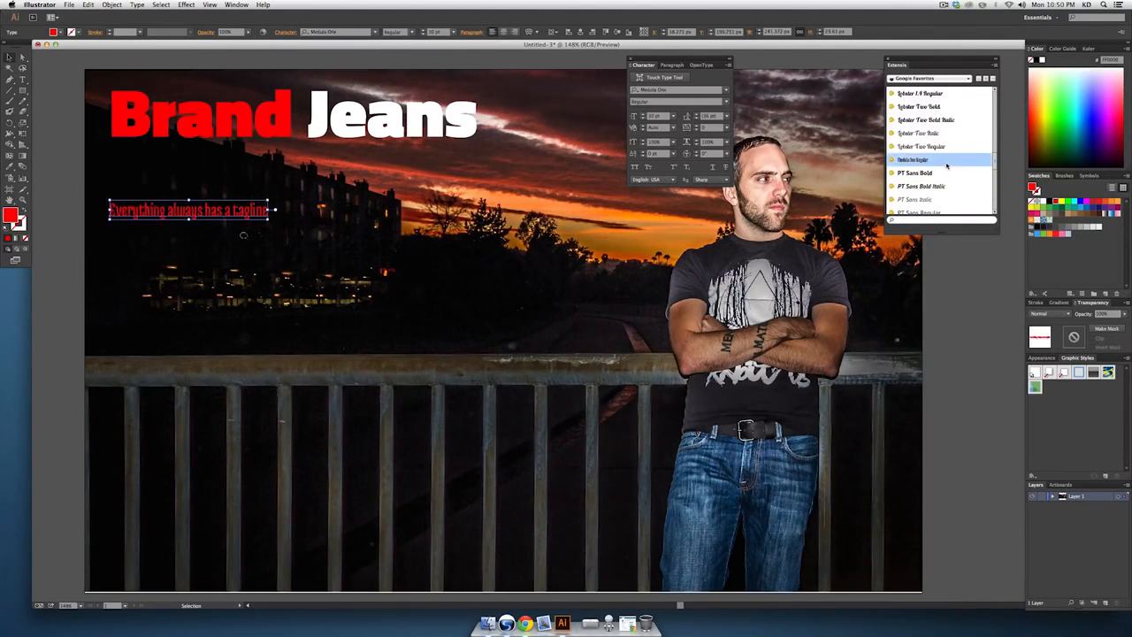
Set the tagline in Tulpen One Regular, then enlarge it to about 44.8 pt directly beneath the word "Brand"
scroll(947, 166, "down", 6)
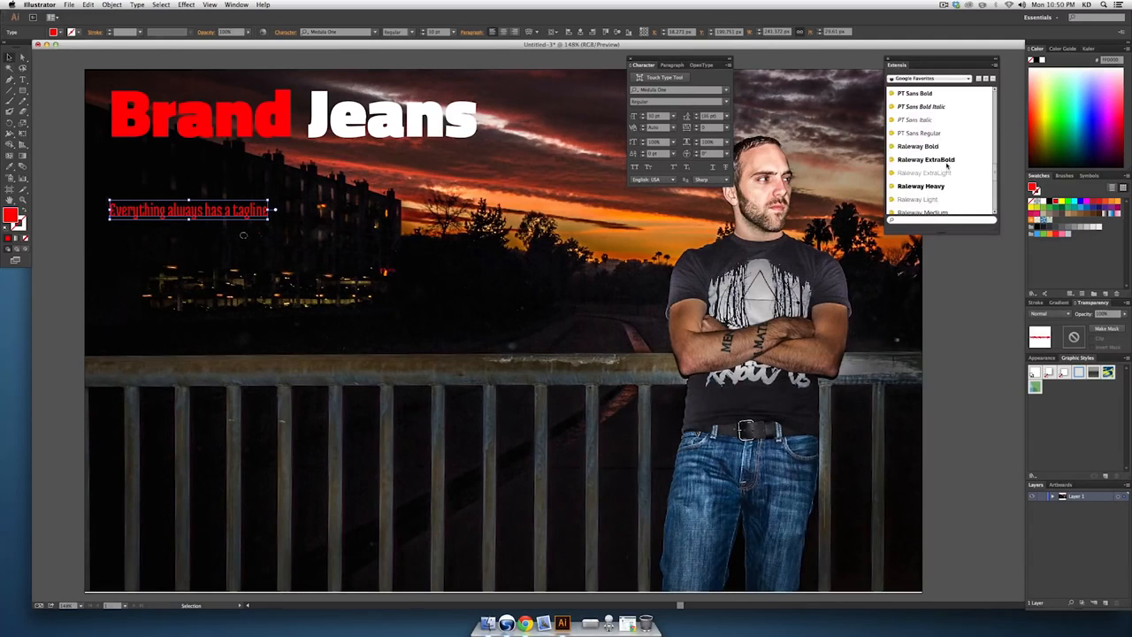
scroll(947, 164, "down", 4)
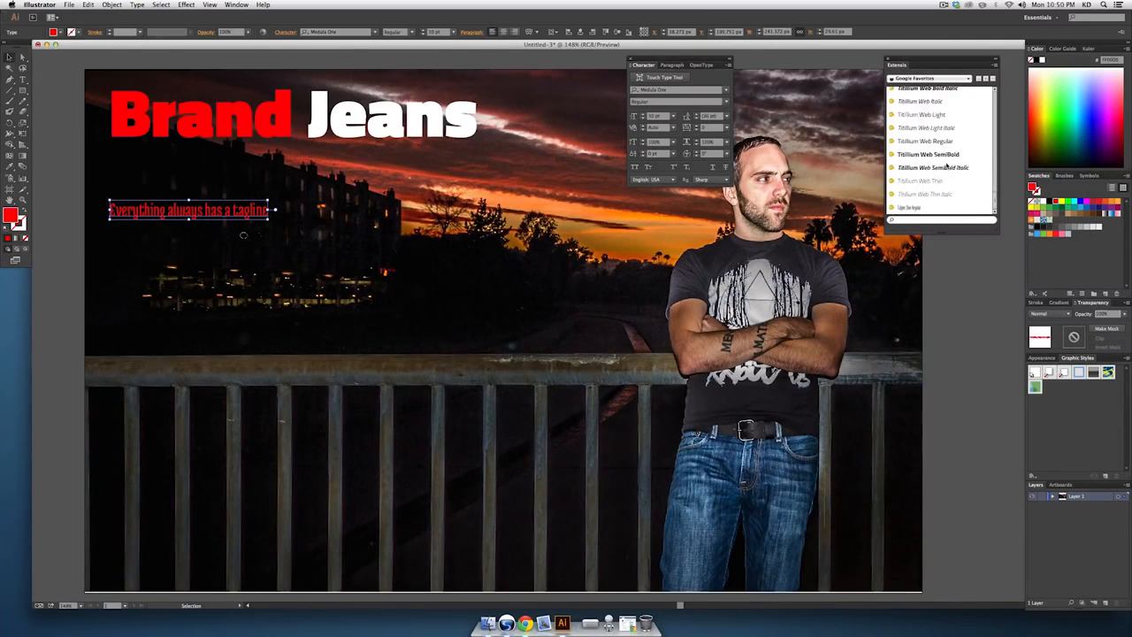
left_click(939, 208)
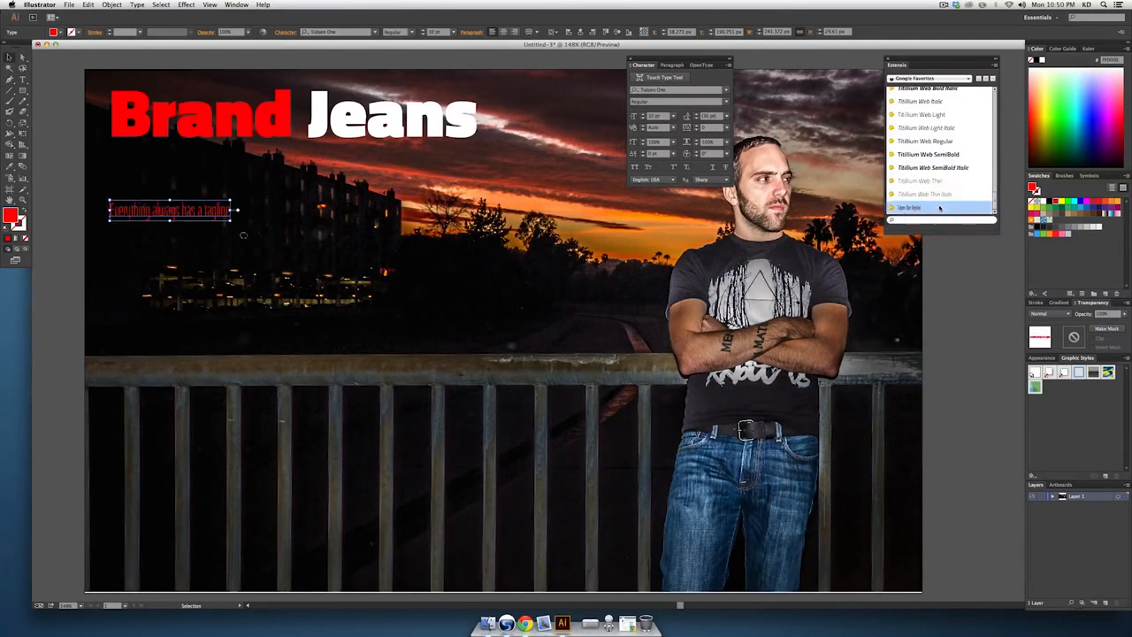
left_click_drag(212, 210, 291, 203)
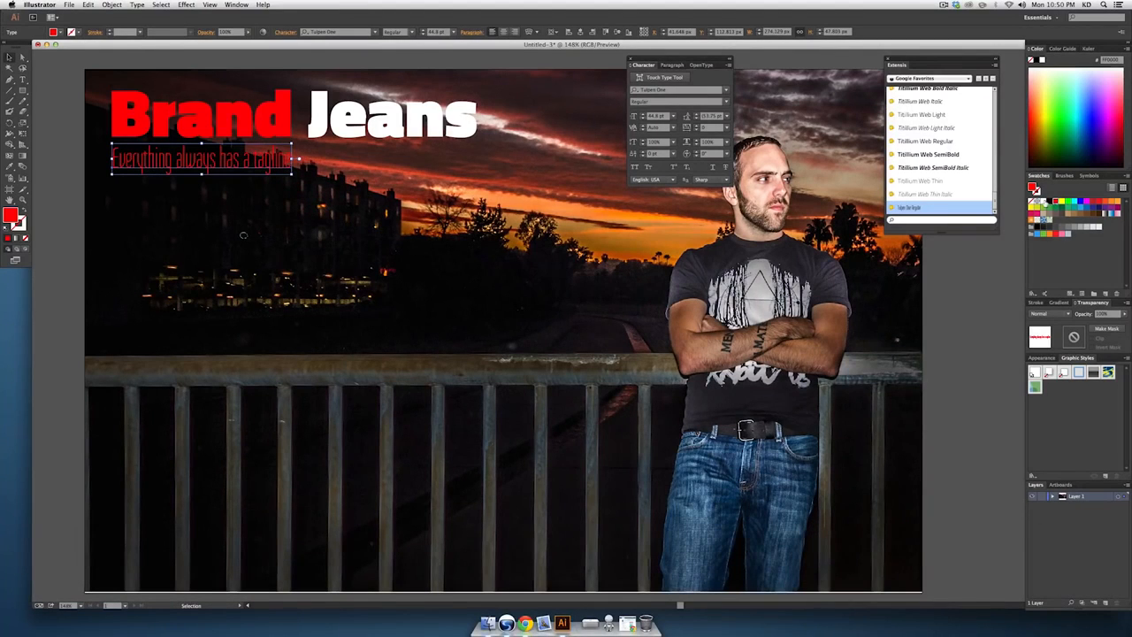
Fill the tagline with white and colour its word "always" red
left_click(1045, 202)
triple_click(202, 164)
double_click(196, 160)
left_click(1059, 202)
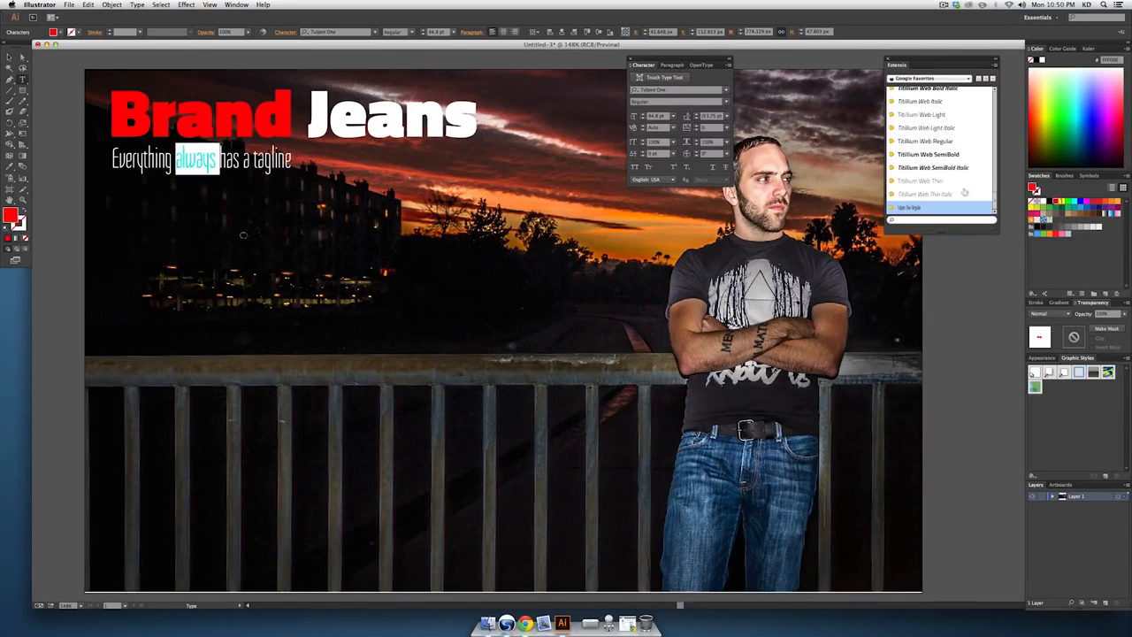
left_click(9, 58)
Nudge the Brand Jeans text down slightly and give it a Multiply drop shadow with 100% opacity, 0 px offsets and 10 px blur
left_click(352, 129)
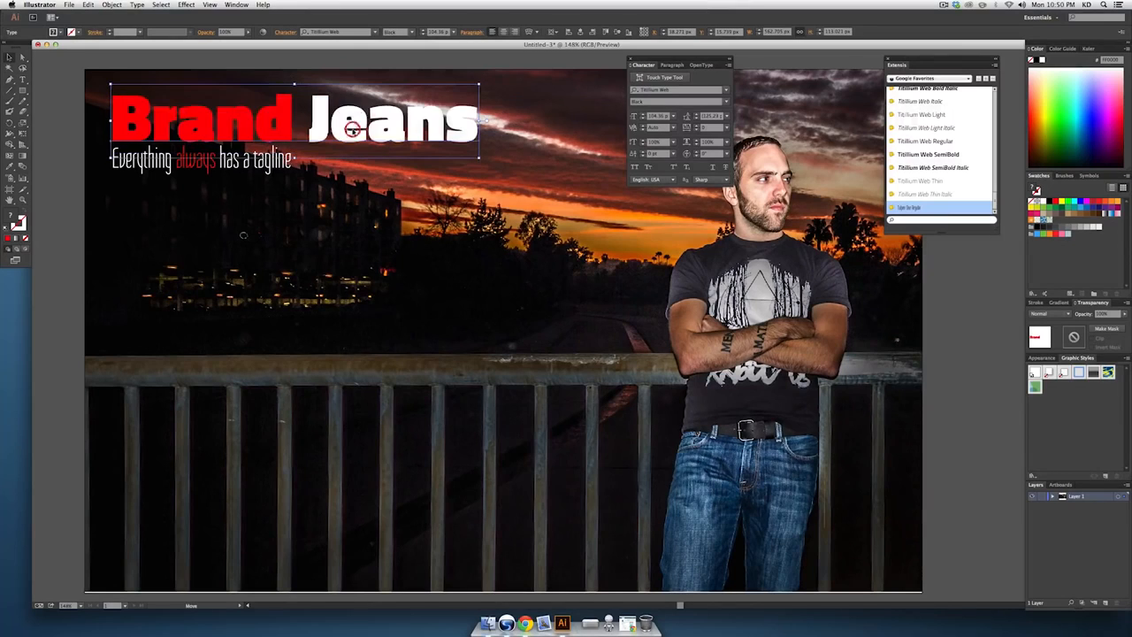
left_click(181, 4)
mouse_move(214, 120)
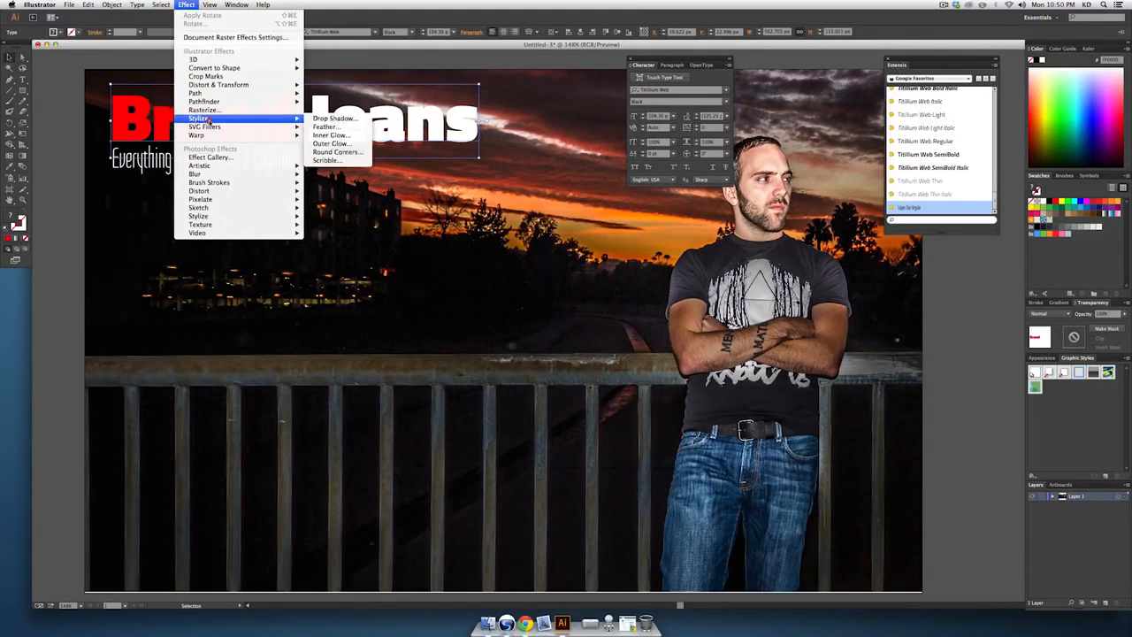
left_click(333, 119)
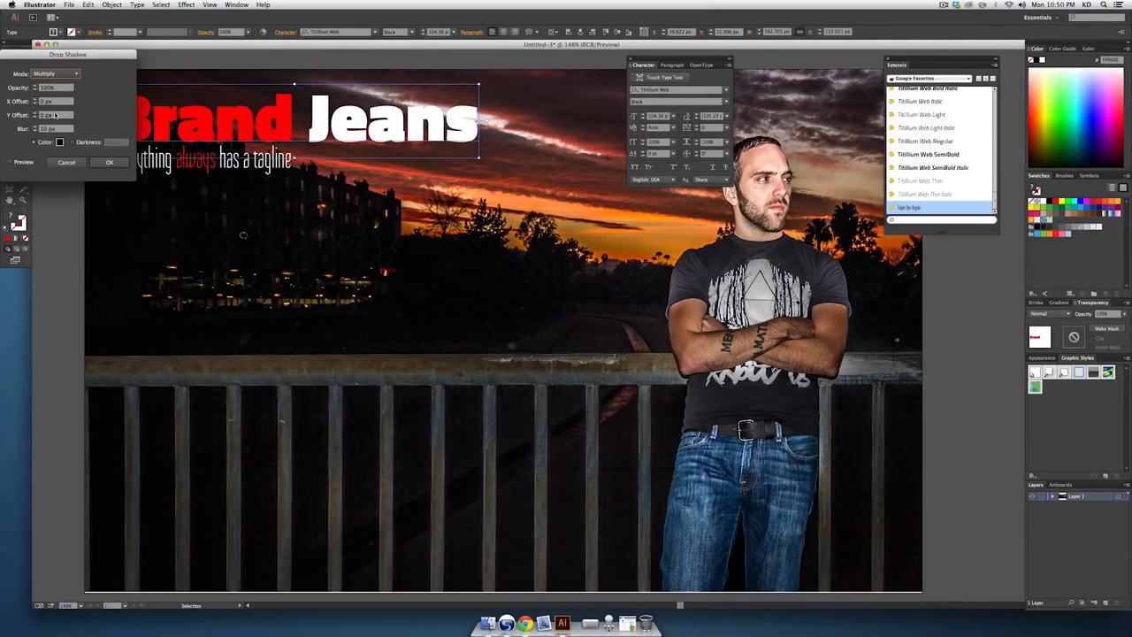
left_click(109, 163)
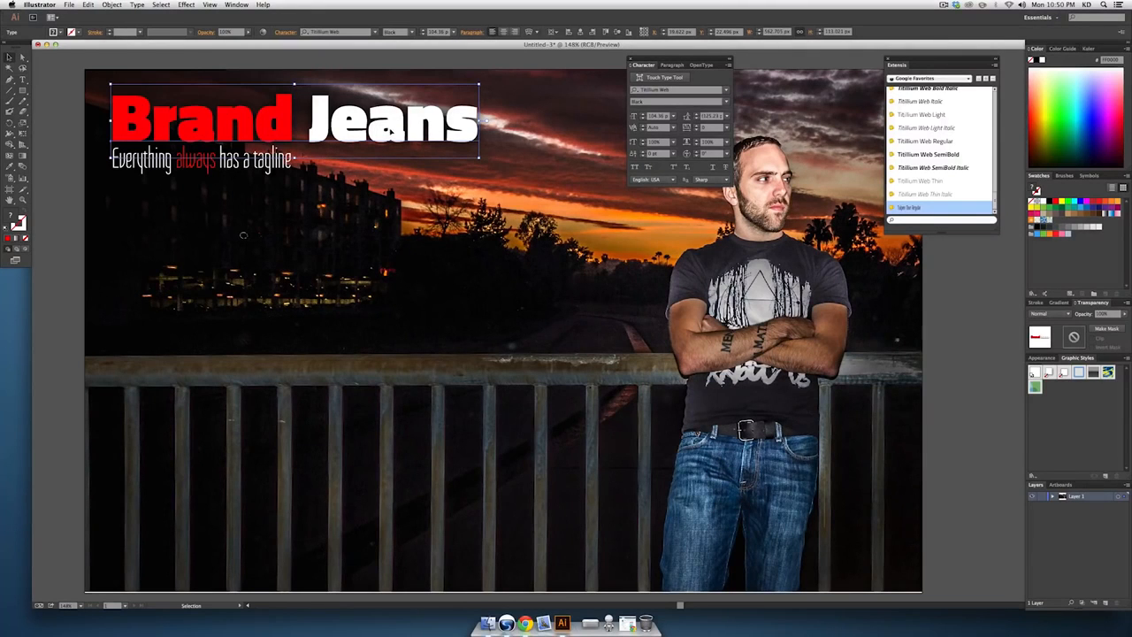
Nudge the tagline slightly right beneath the Brand Jeans text and leave nothing selected
left_click(44, 152)
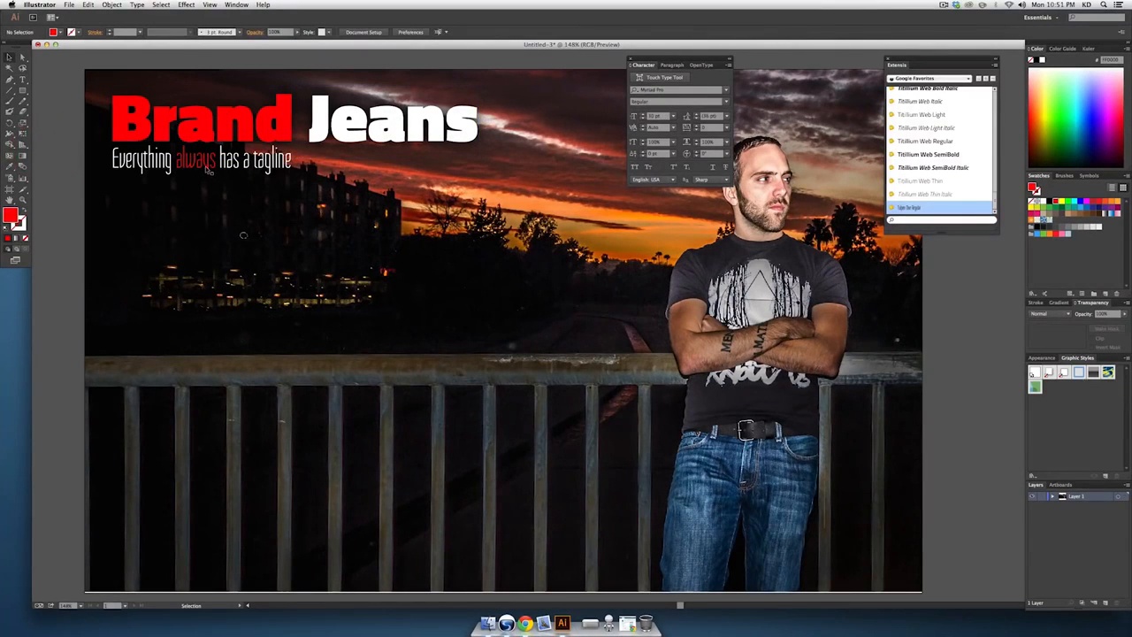
left_click_drag(207, 169, 209, 169)
left_click(62, 170)
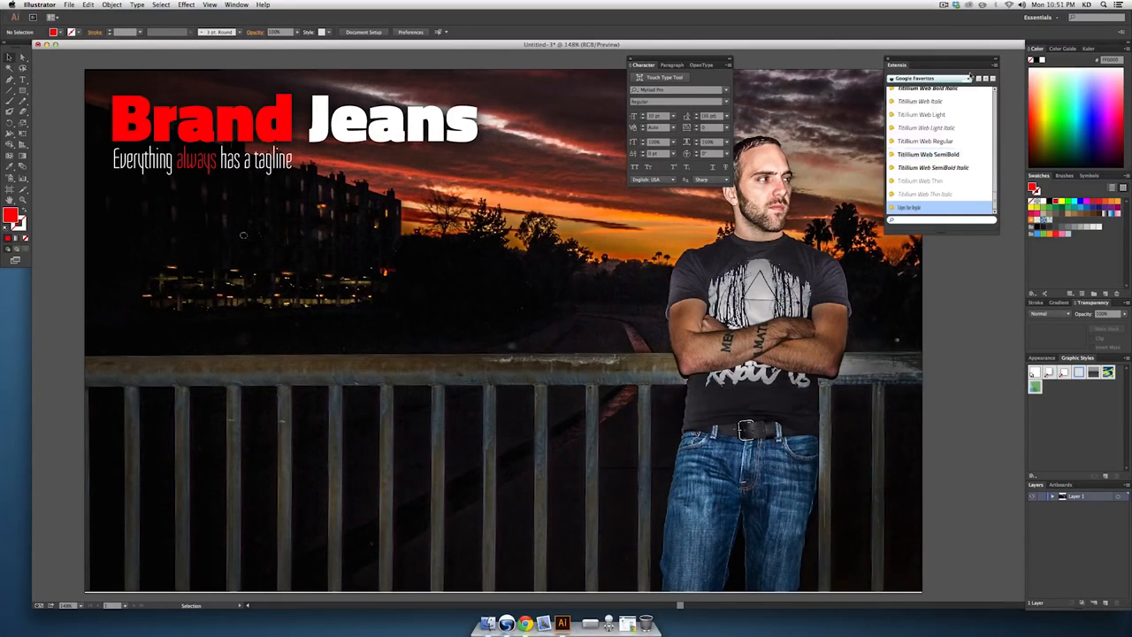
Move the Extensis and Character panels aside so that they no longer cover the man and the sky in the photo
mouse_move(952, 62)
left_mouse_down()
mouse_move(975, 53)
mouse_move(963, 54)
left_mouse_up()
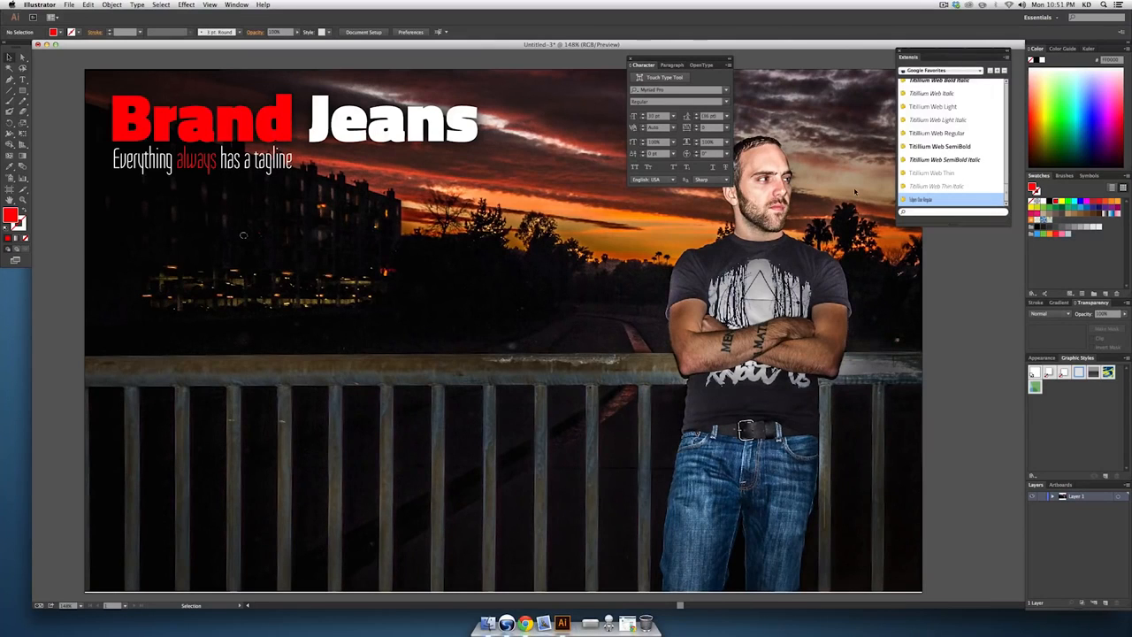
left_click_drag(649, 60, 925, 248)
left_click_drag(685, 216, 659, 208)
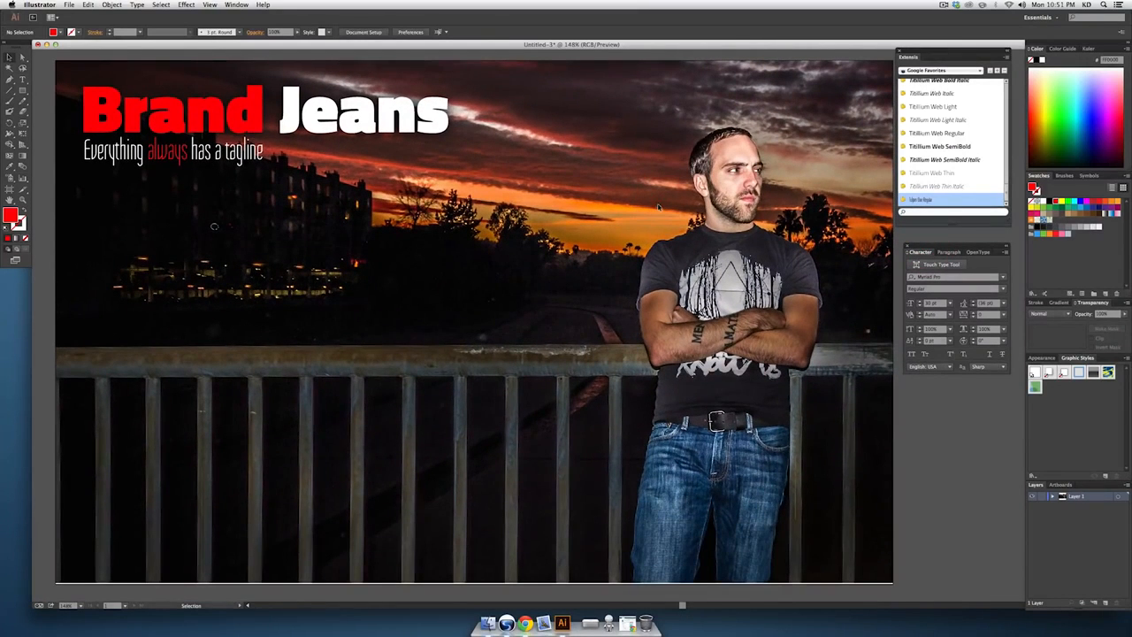